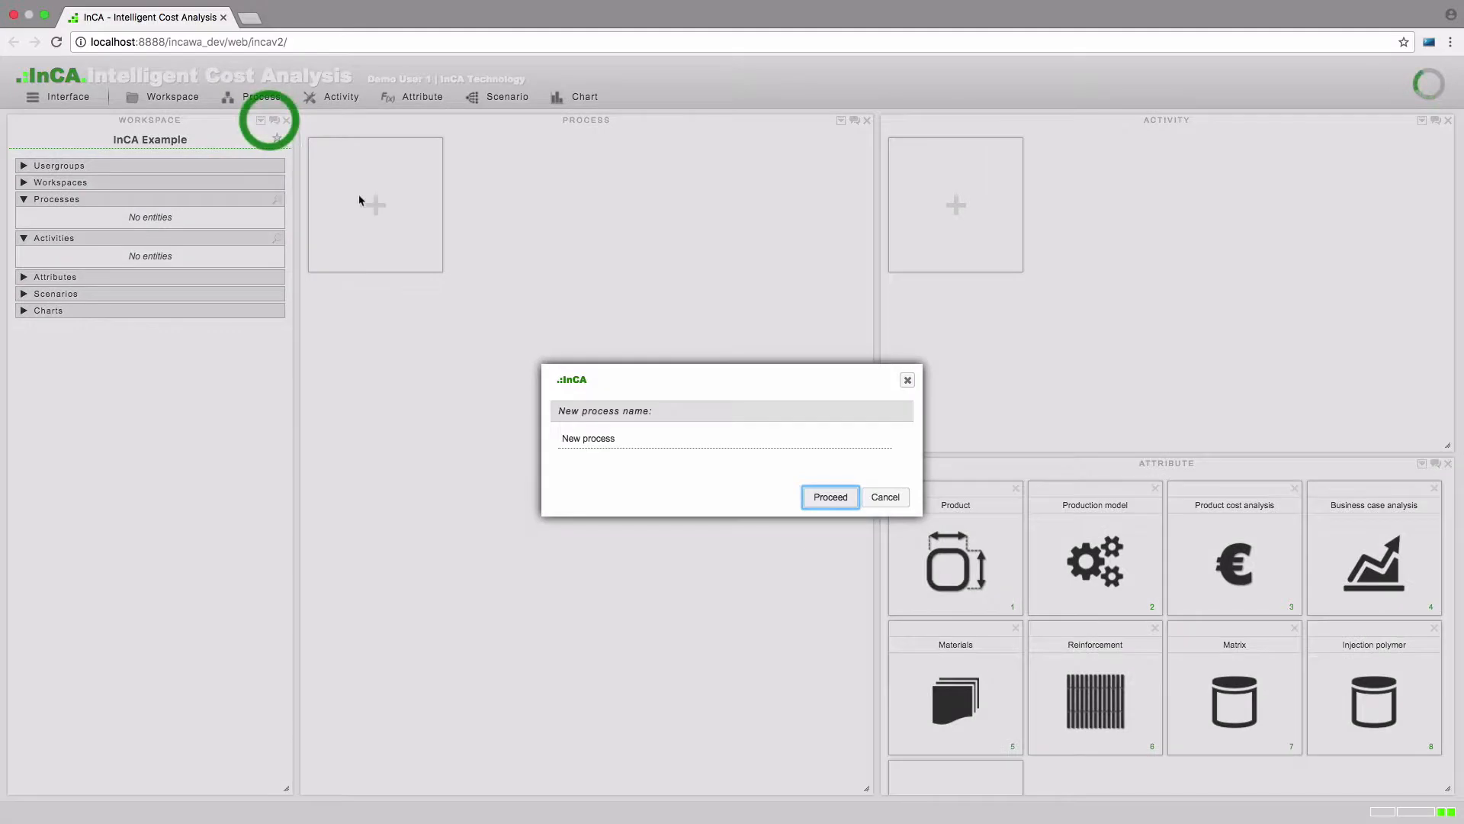
Name the new process "Composite overmoulding" and create it in the workspace
click(643, 441)
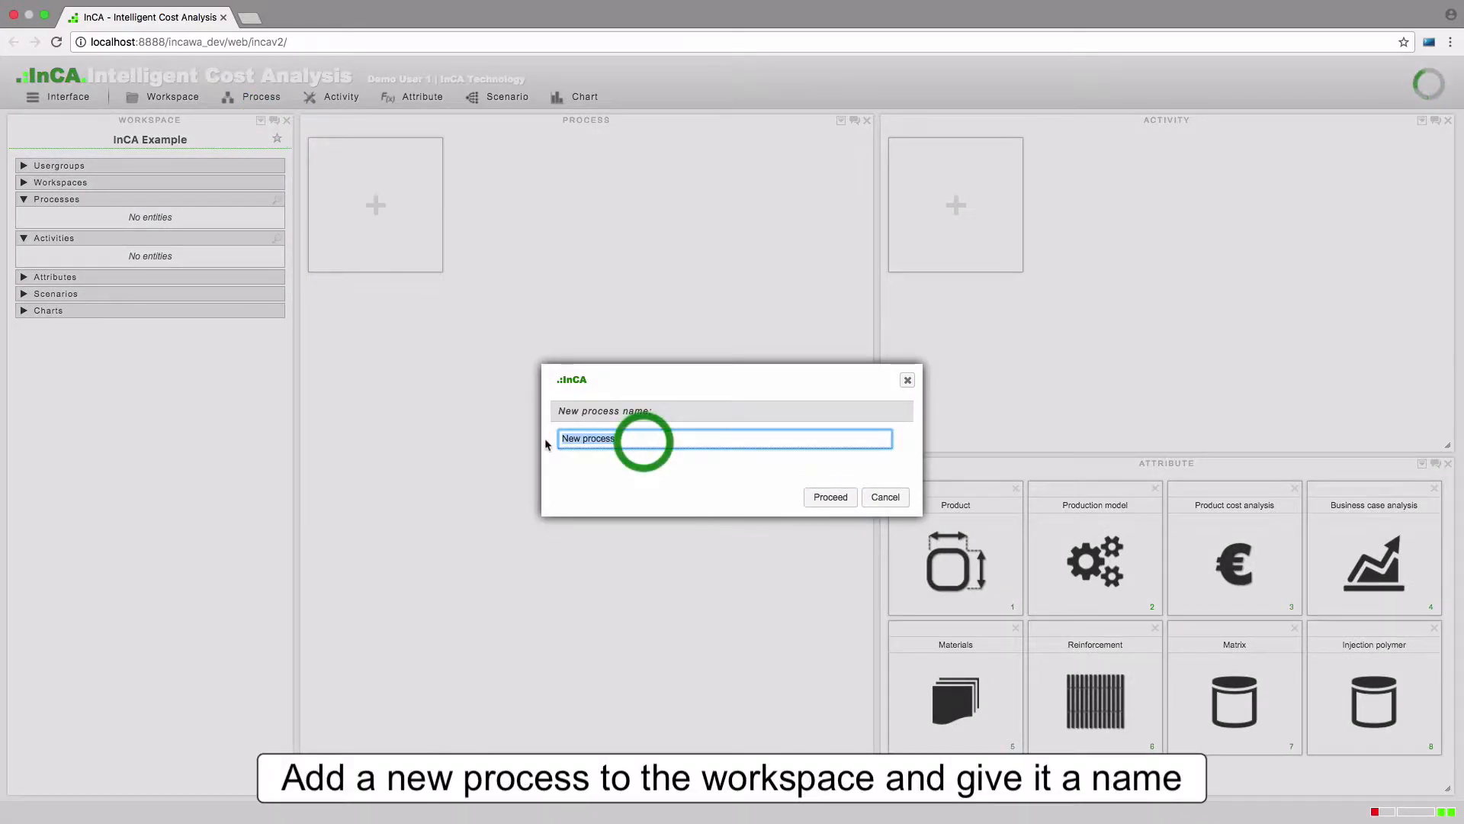
text(Composite overmoulding)
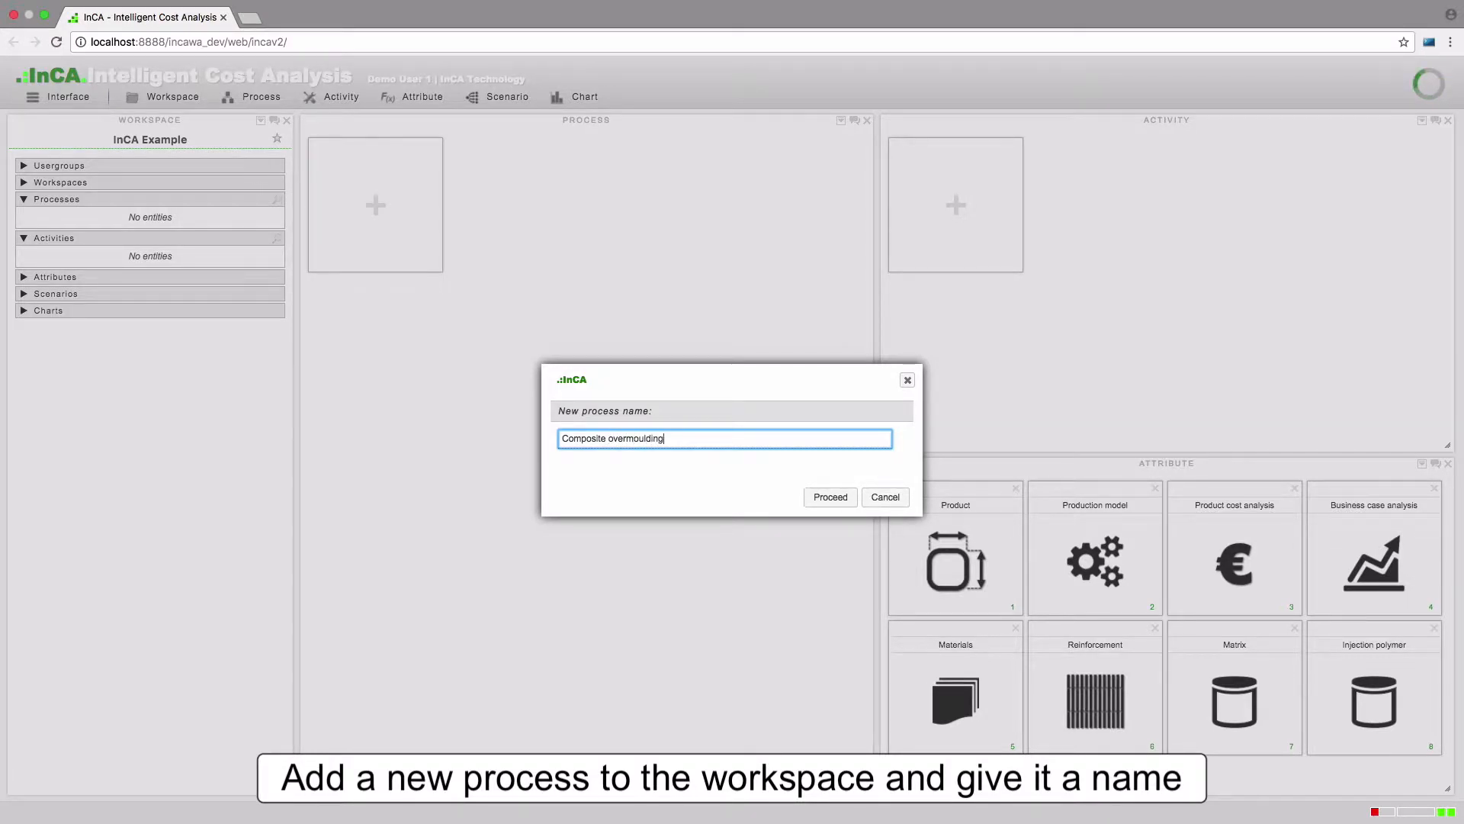
click(831, 500)
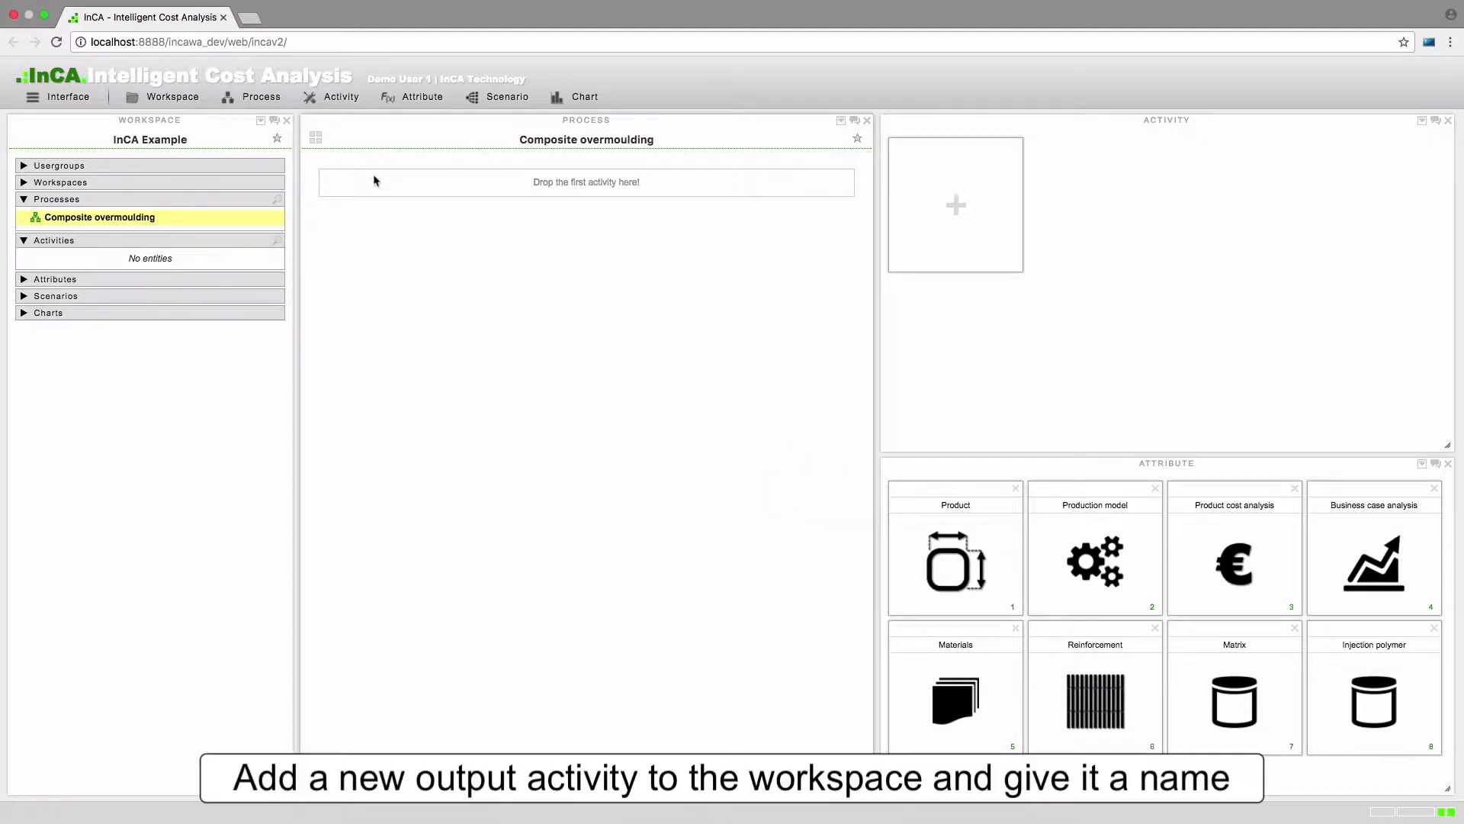
Add a product output activity named "Finished product out" with all attribute modules to the workspace
click(340, 97)
click(344, 123)
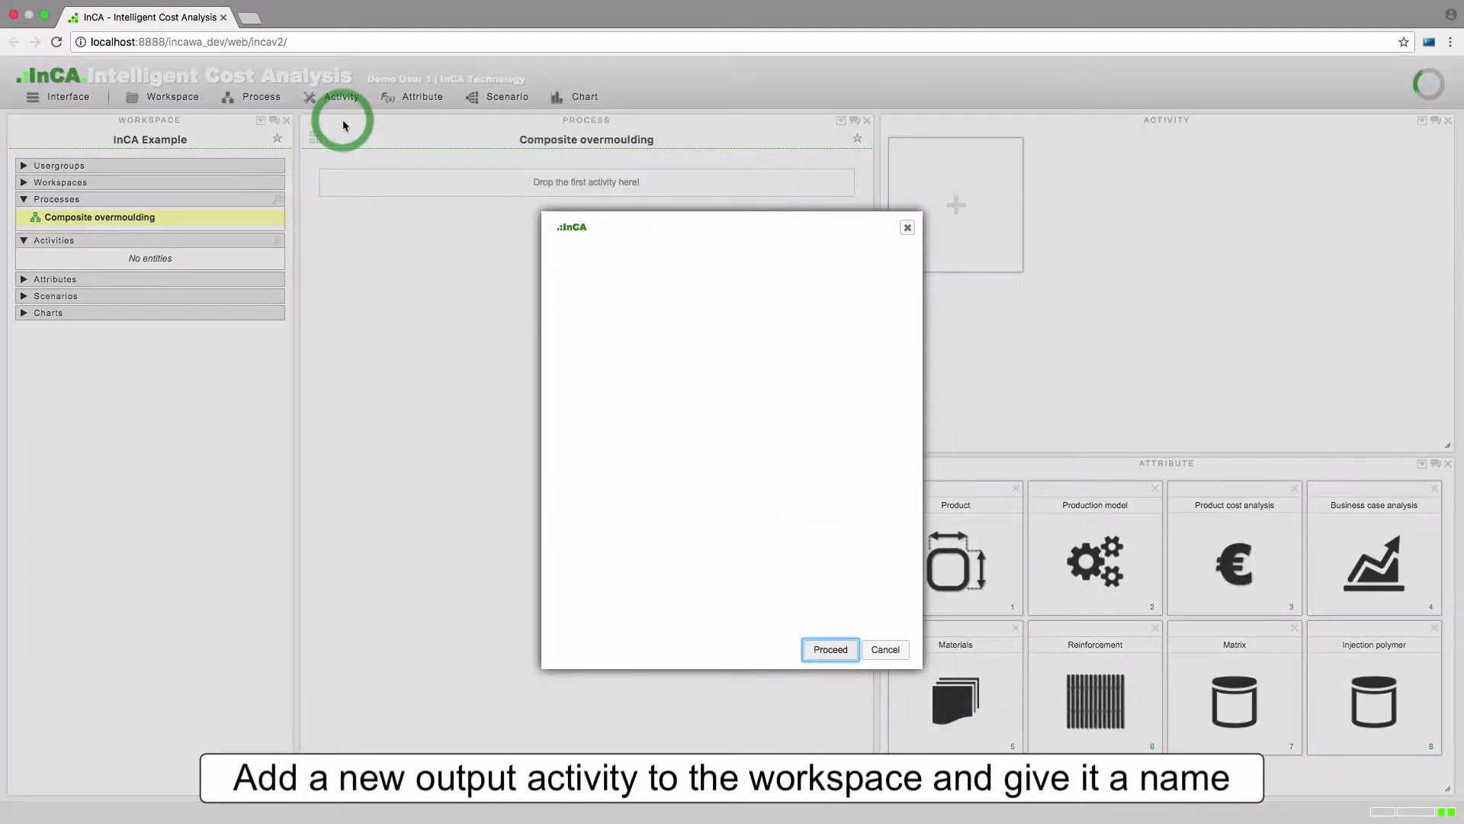
drag(637, 286, 560, 287)
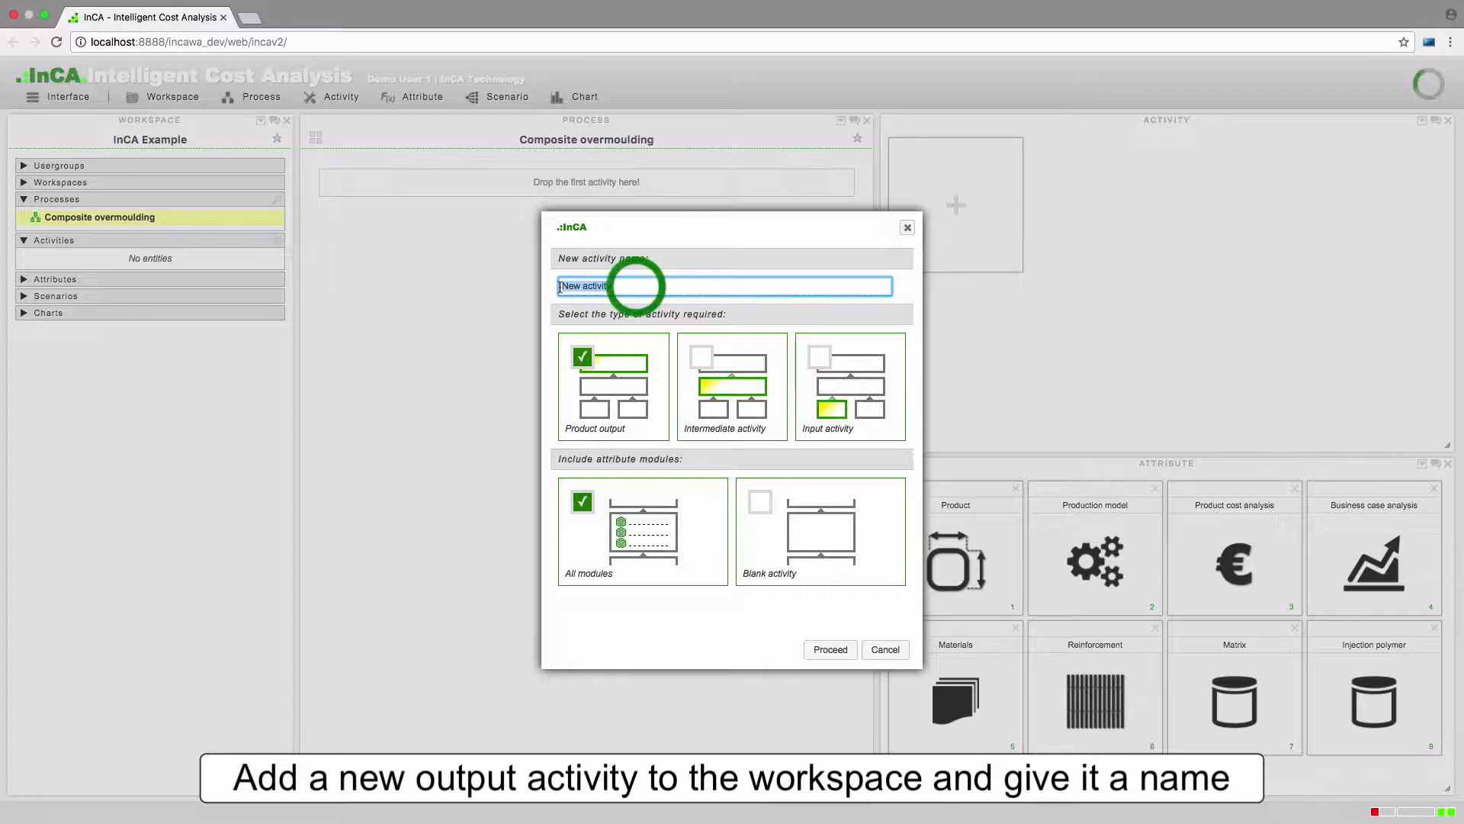
text(Fini)
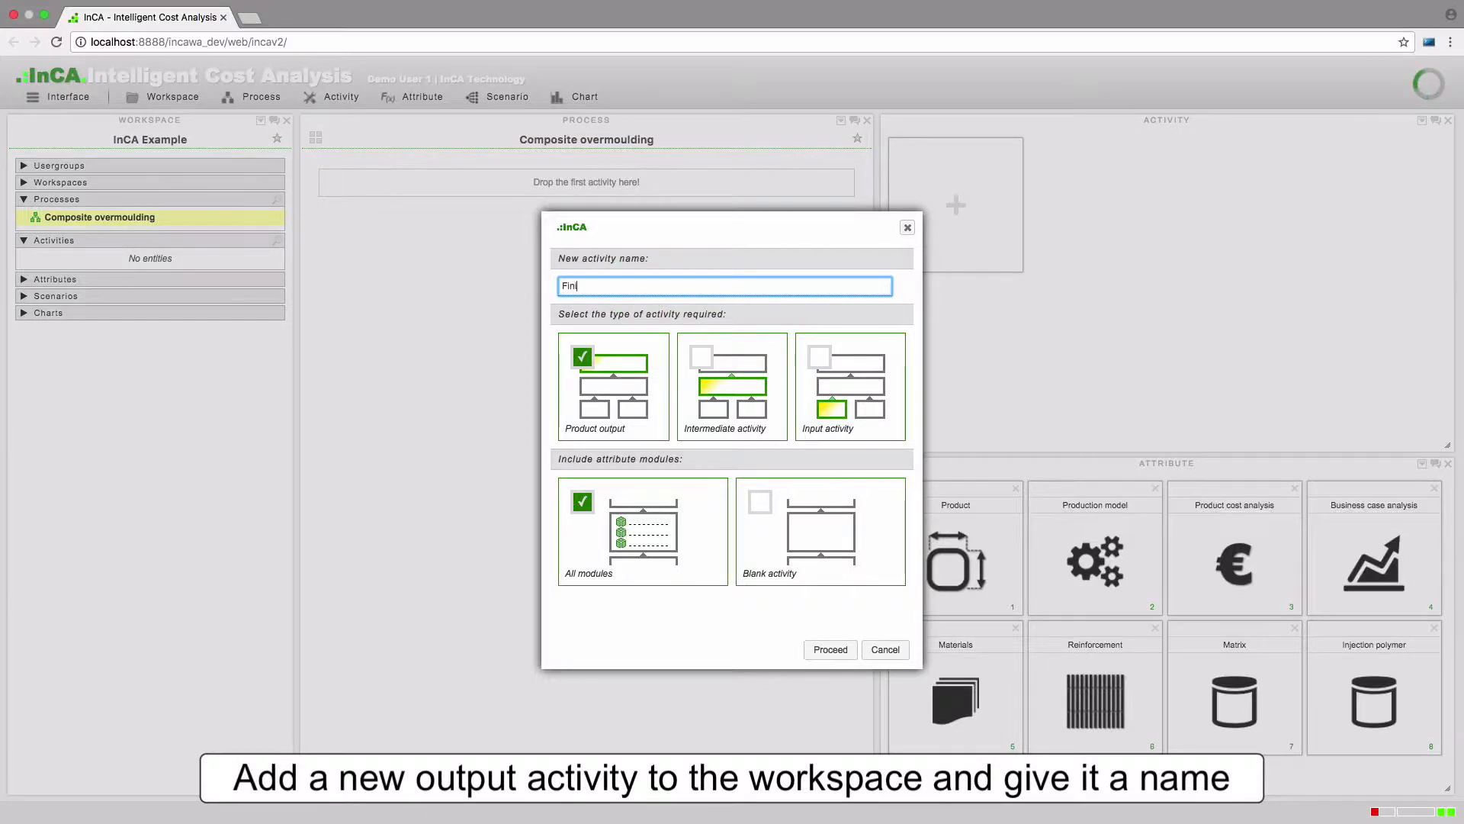
text(shed product out)
click(824, 649)
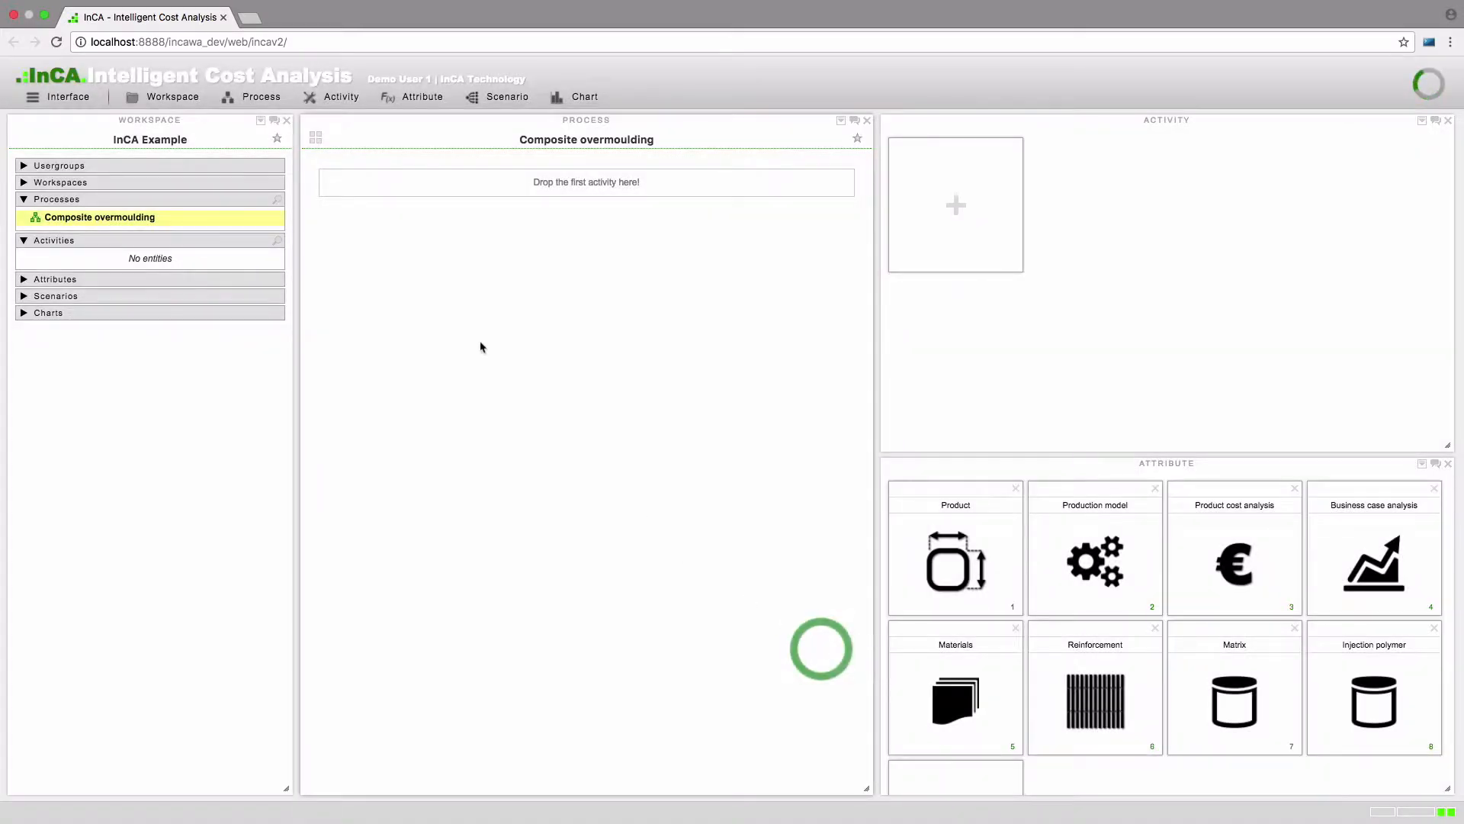
Add an intermediate activity named "Overmoulding" with all attribute modules to the workspace
click(341, 96)
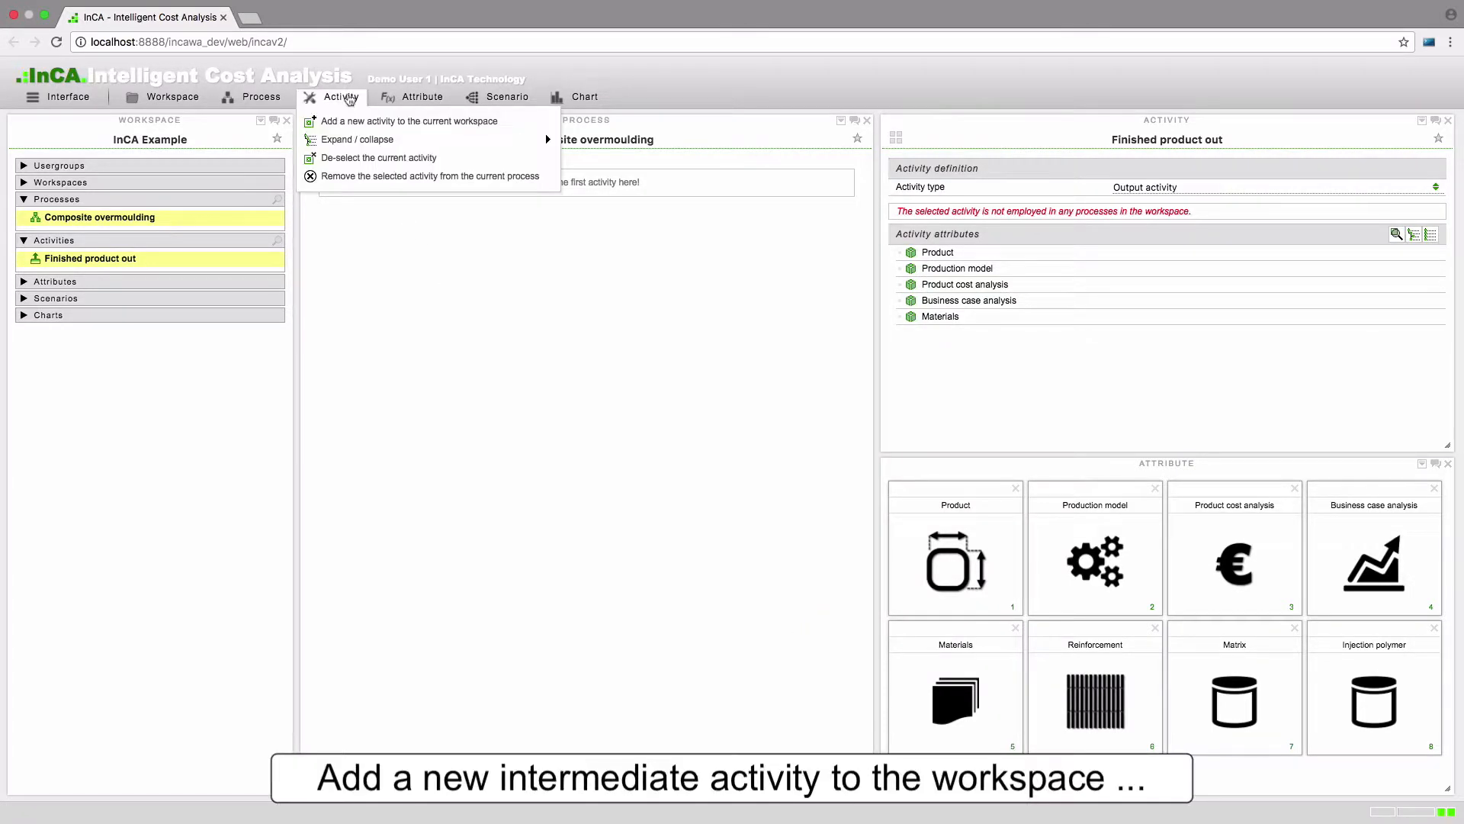
click(341, 119)
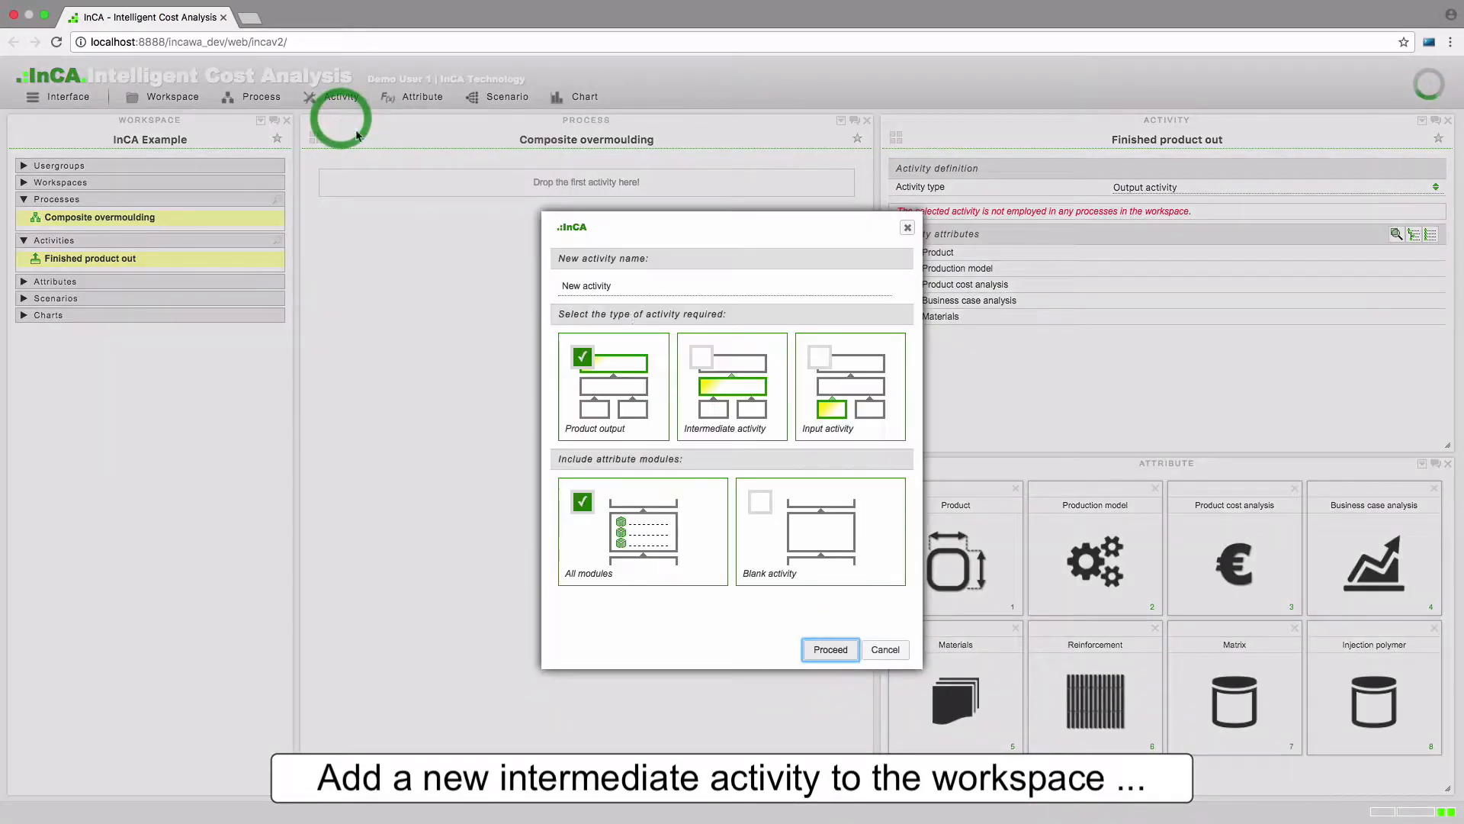
click(635, 286)
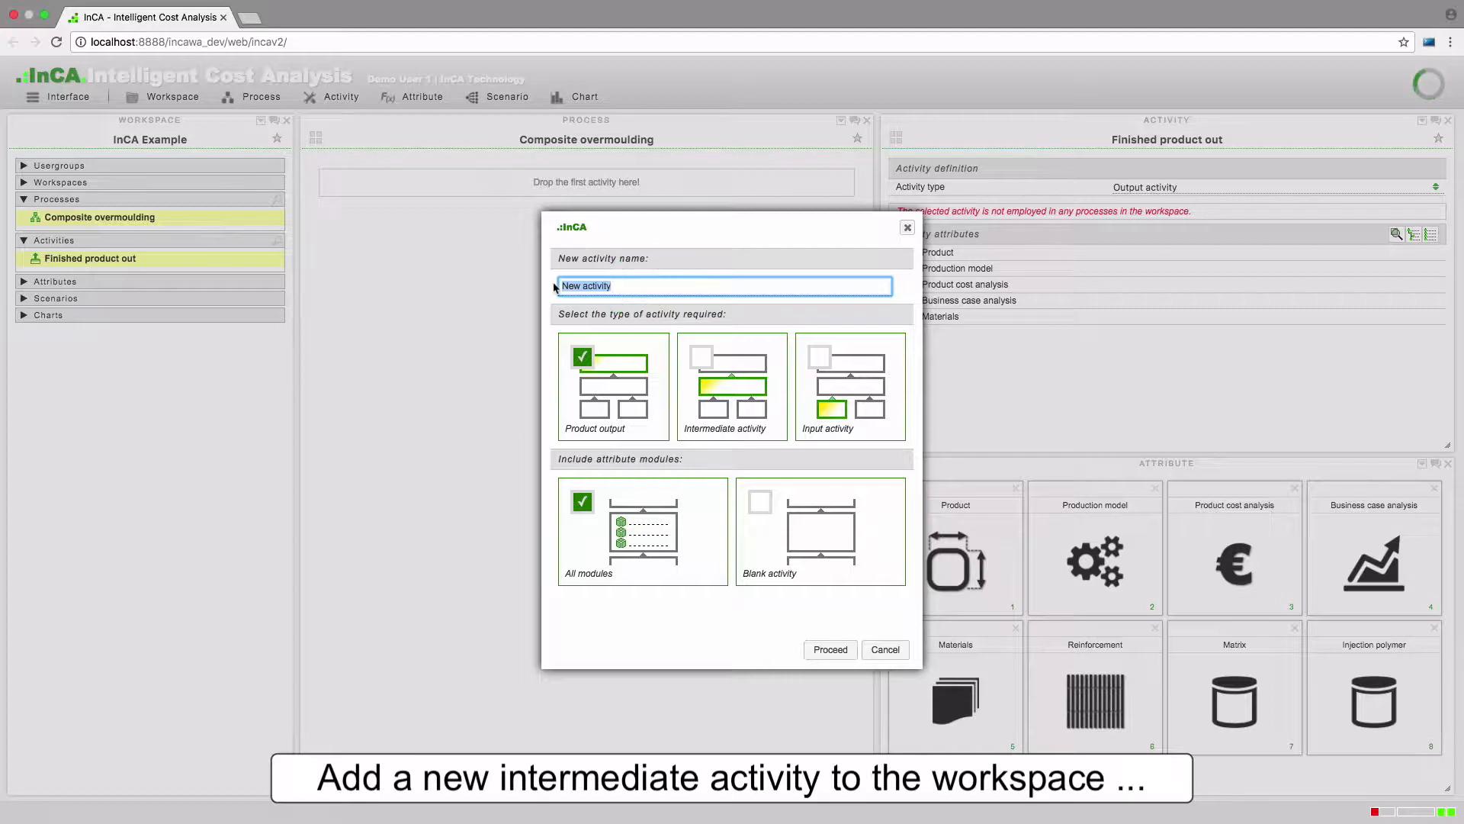
text(Overmoulding)
click(700, 359)
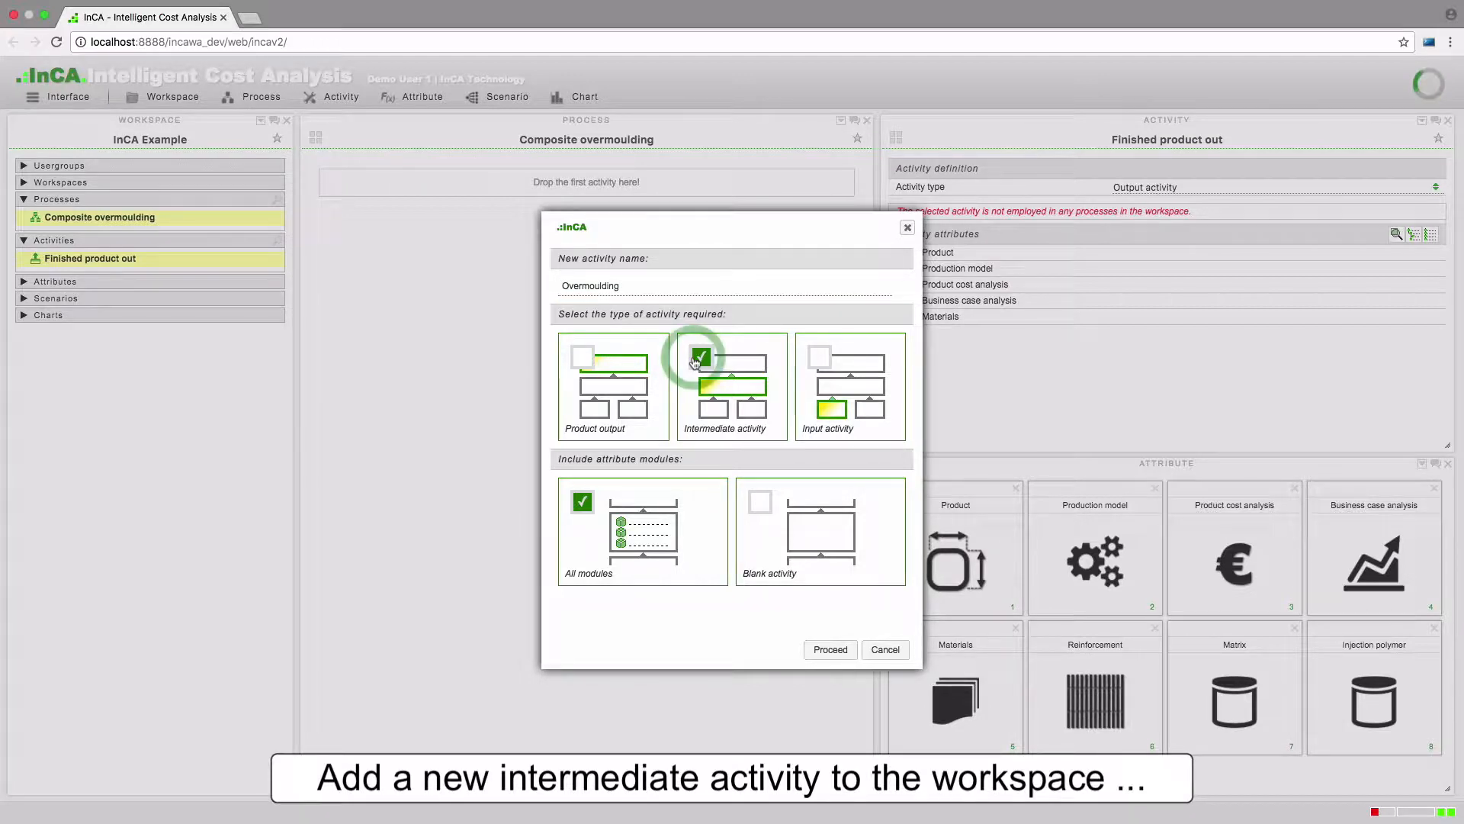
click(819, 652)
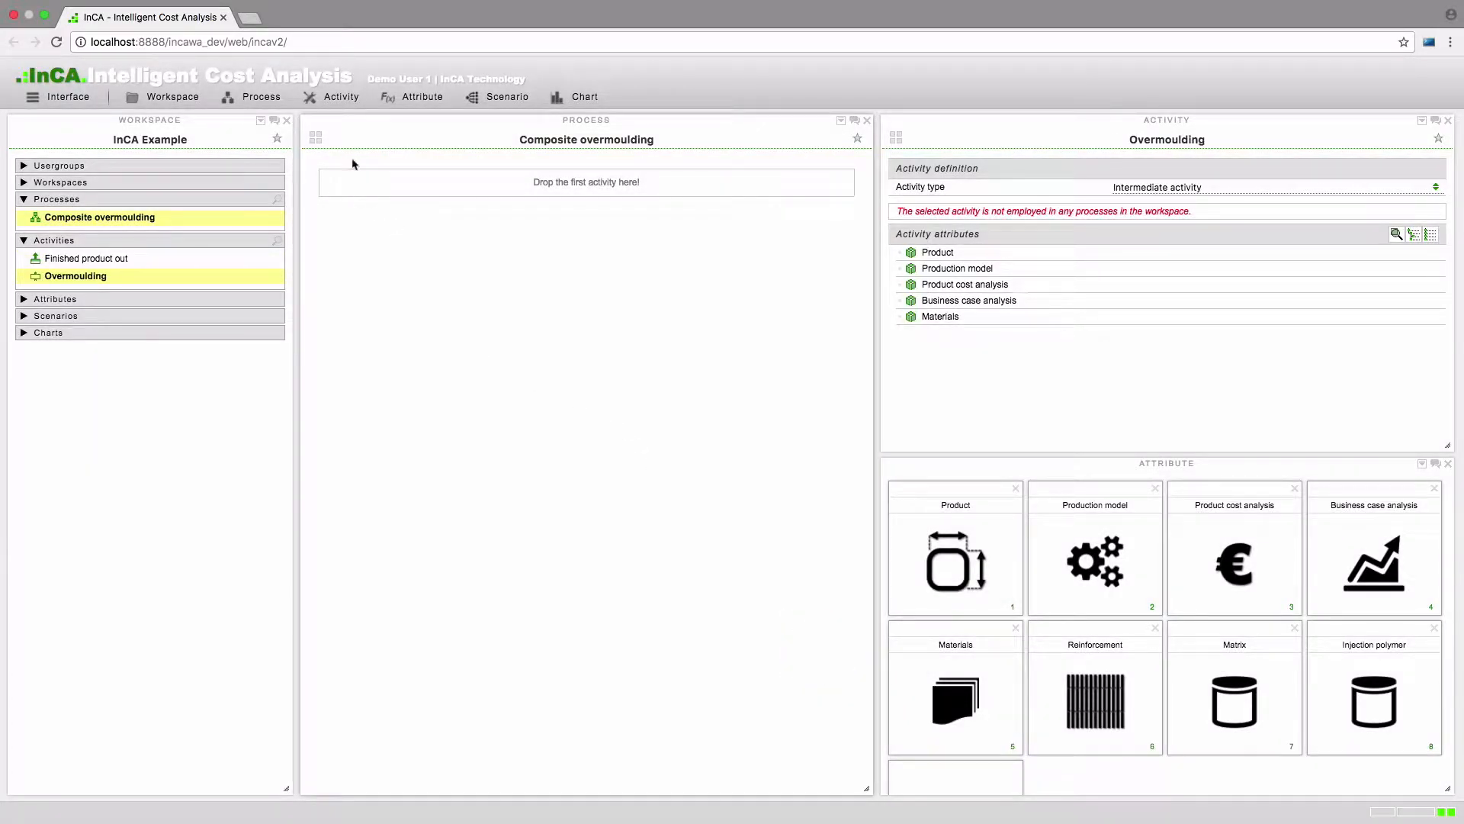
Add an intermediate activity named "Reinforcement preforming" with all attribute modules to the workspace
click(336, 120)
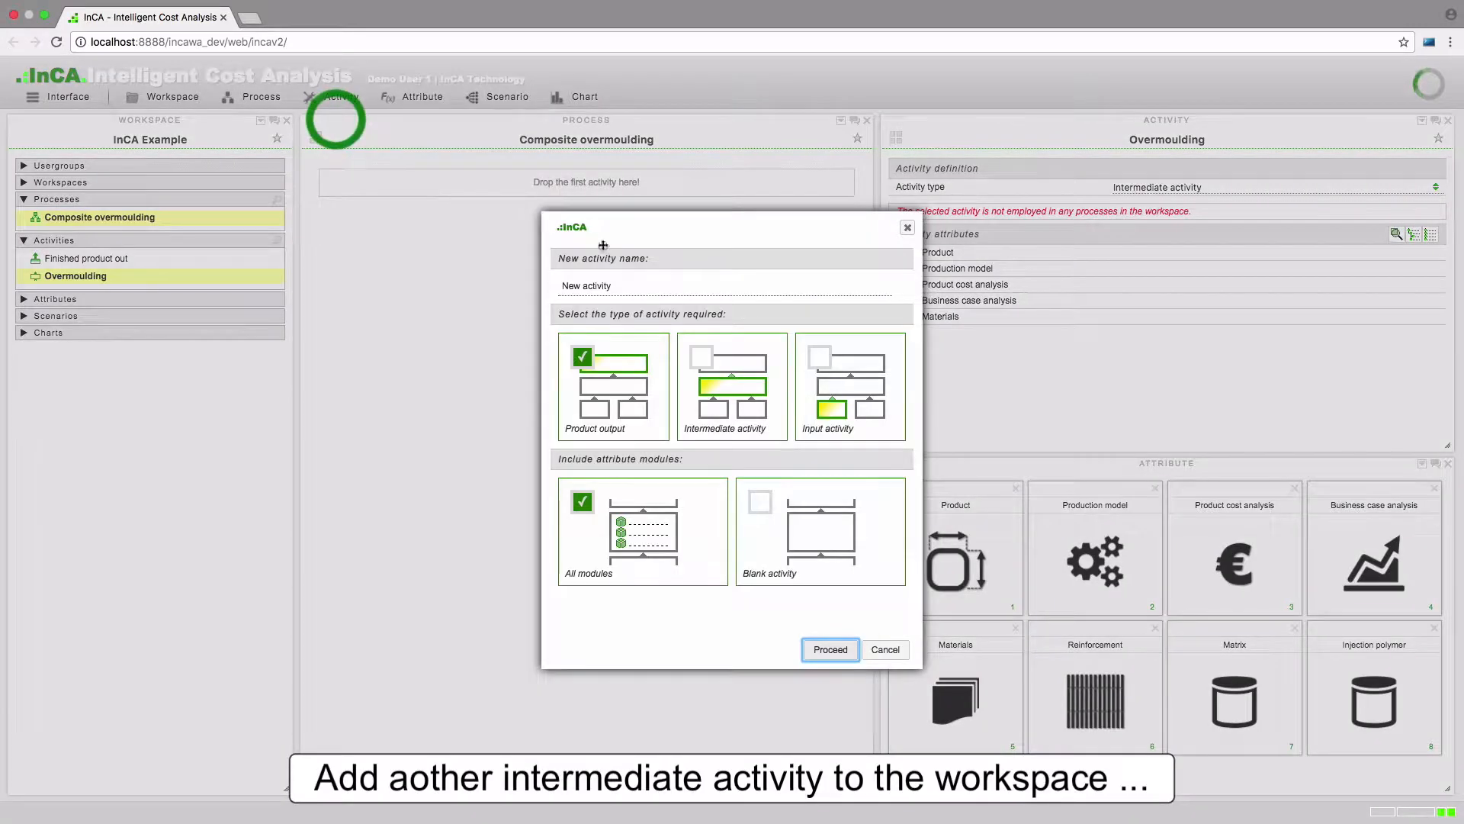
click(625, 287)
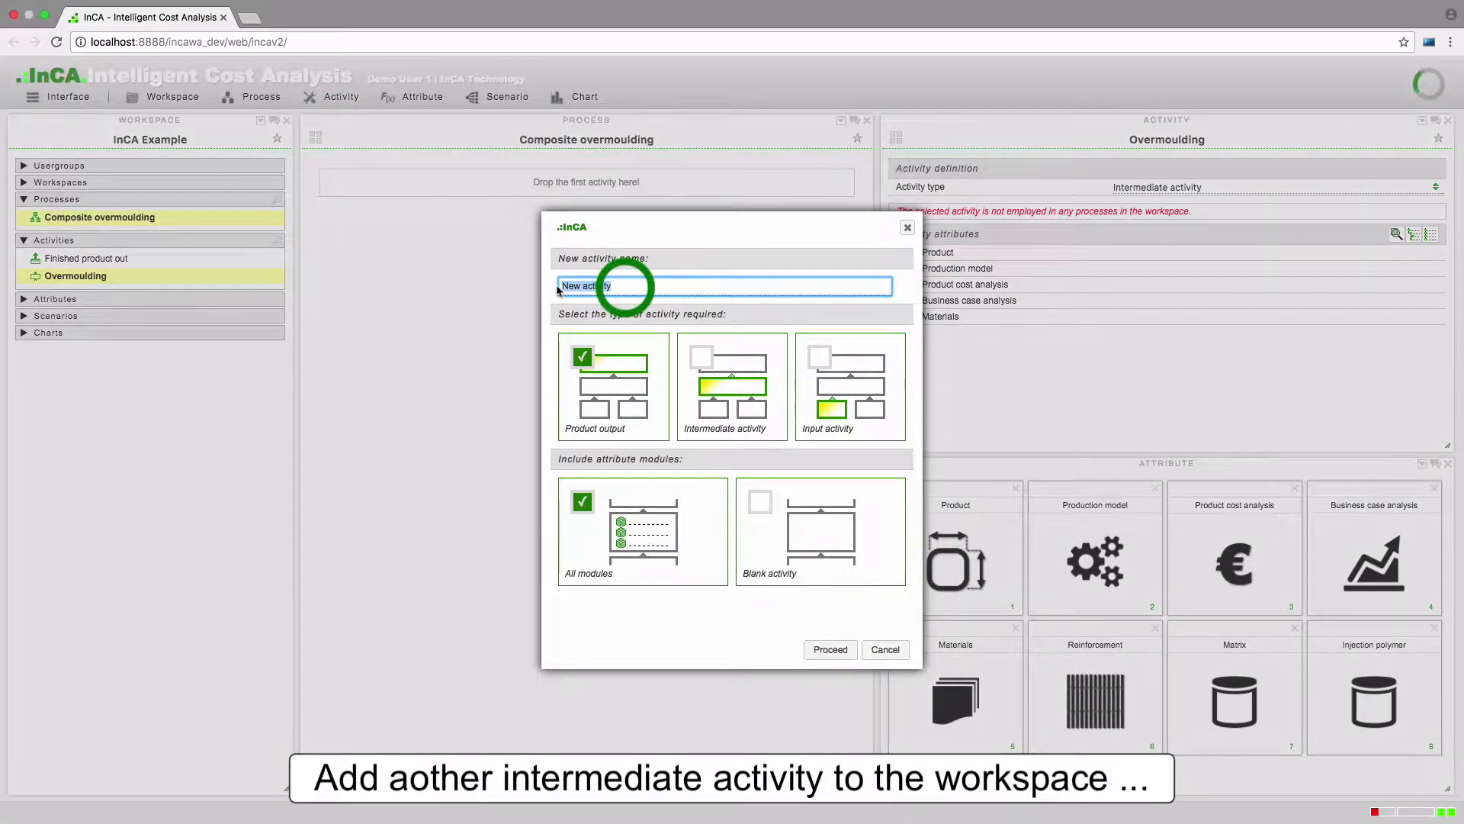
text(Reinforc)
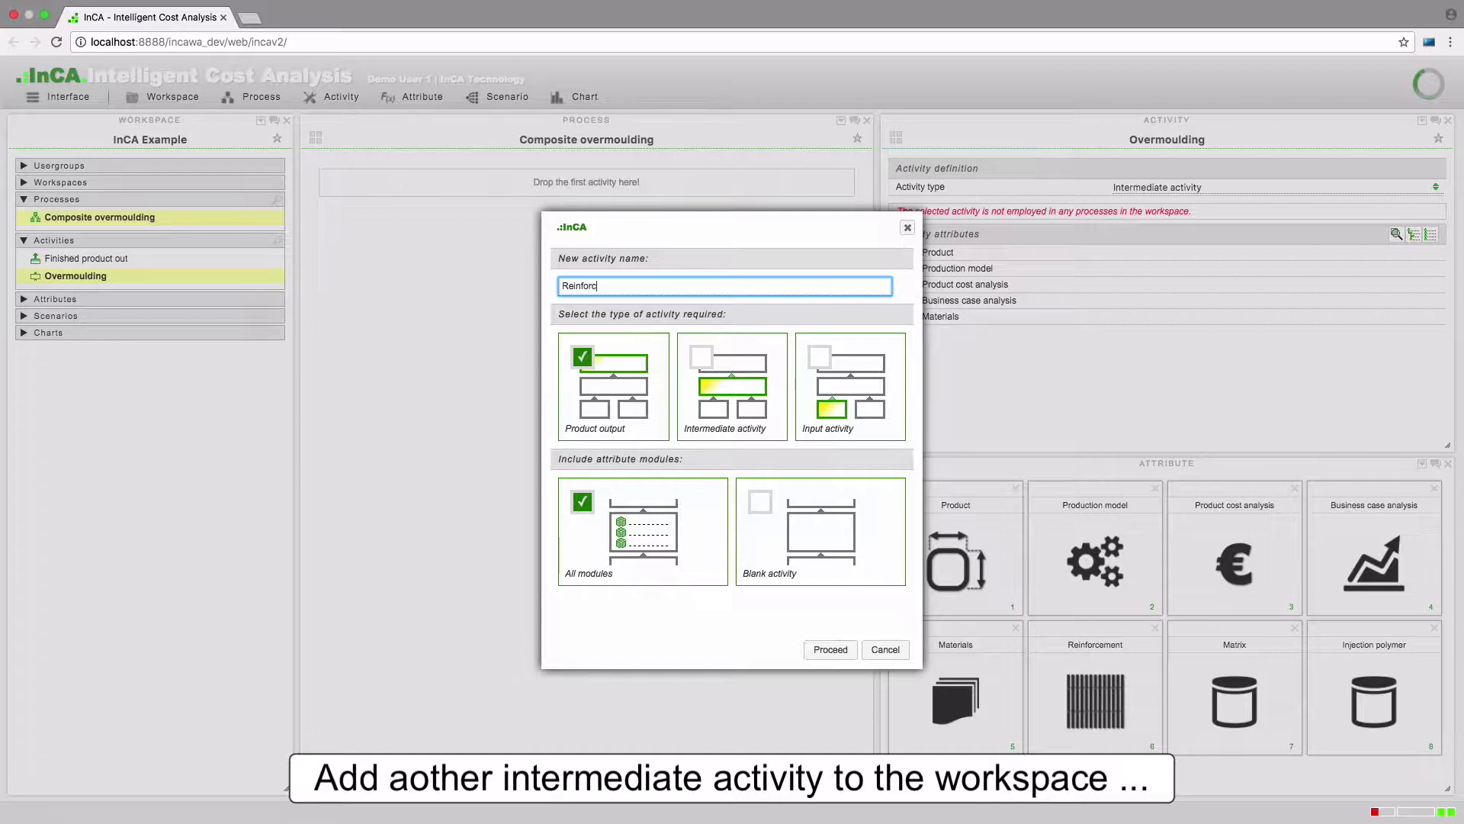
text(ement preforming)
click(702, 358)
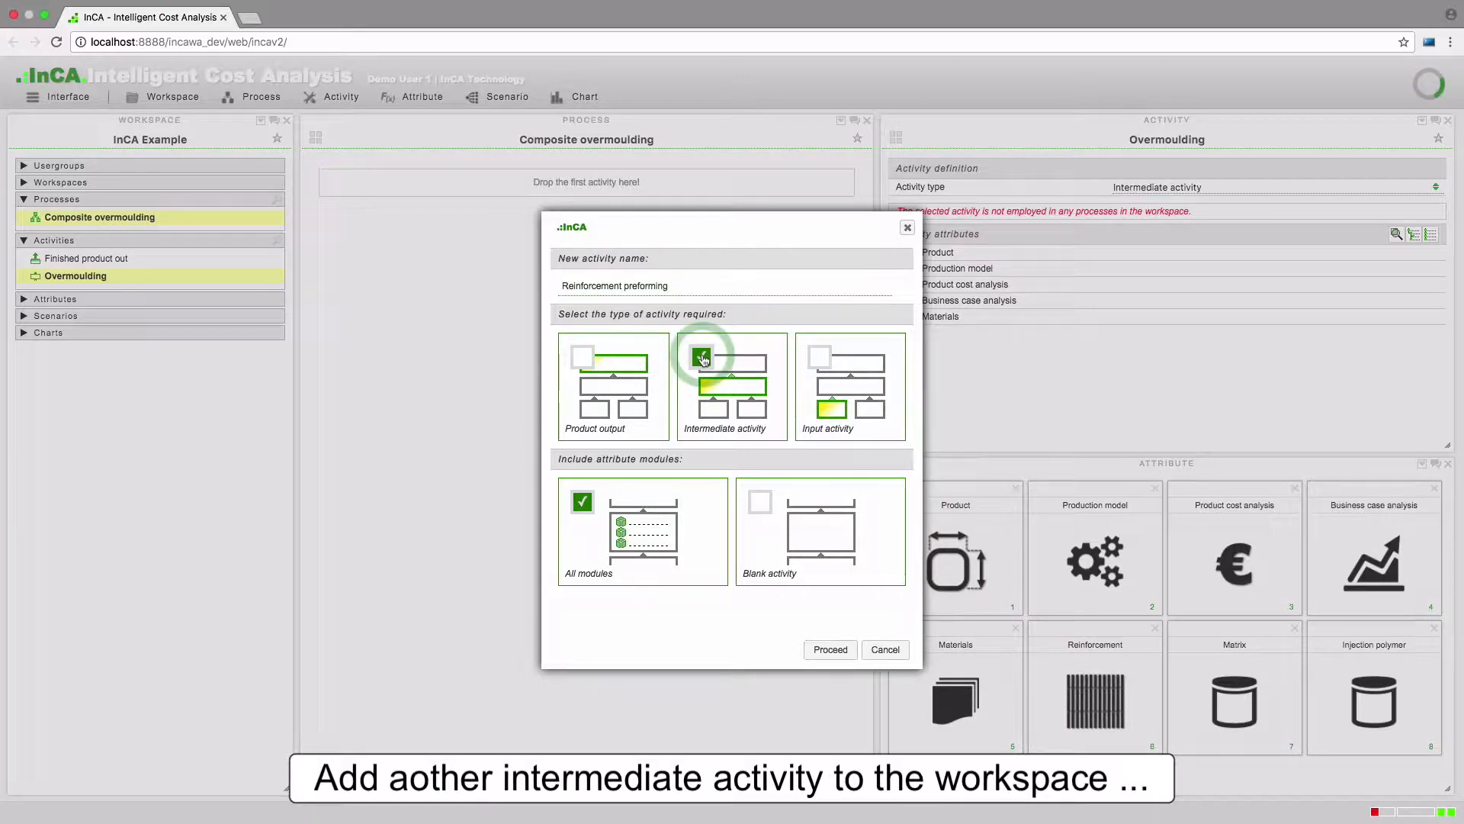
click(830, 651)
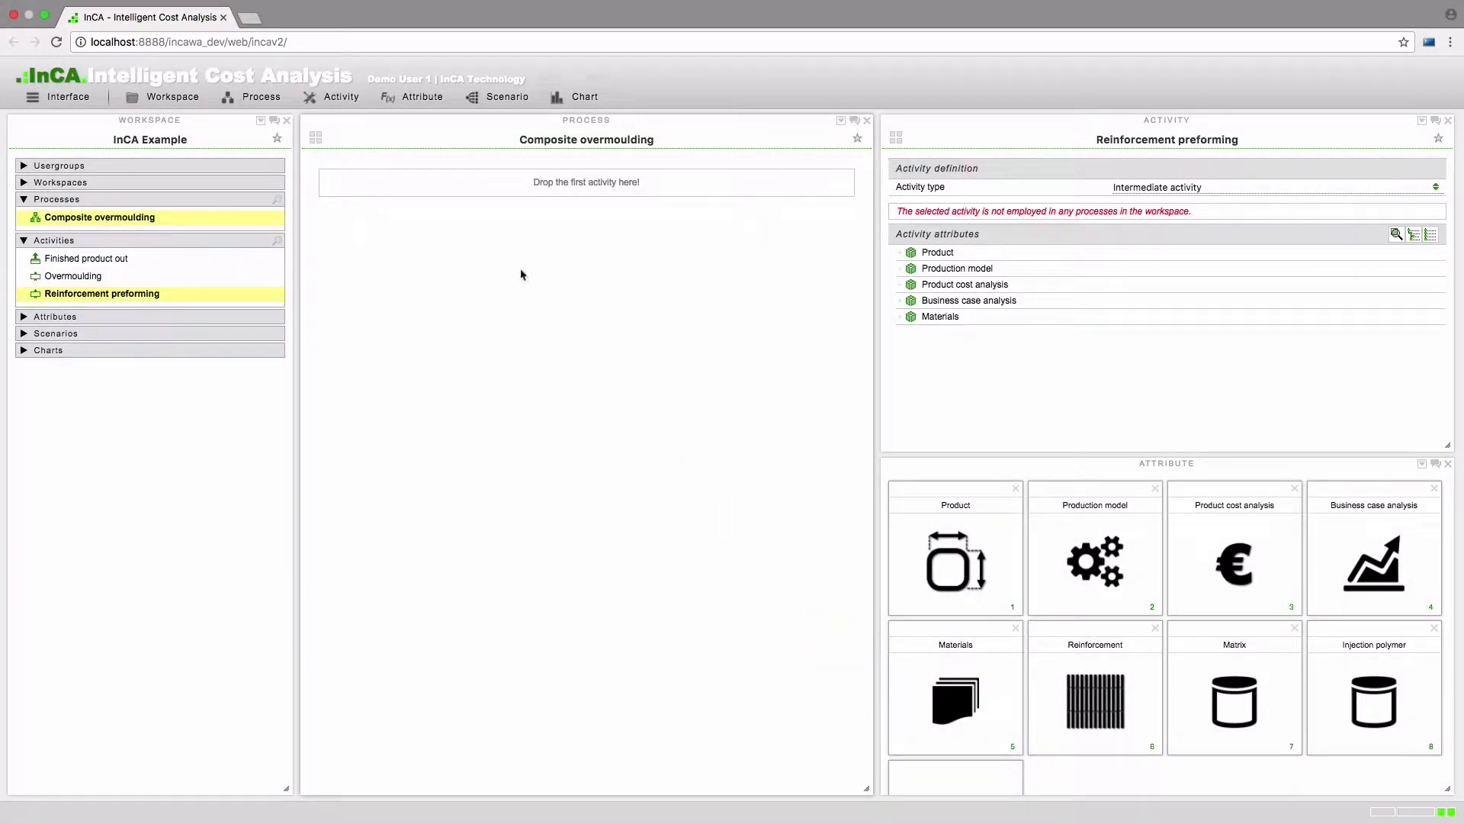
Add an input activity named "Materials storage" with all attribute modules to the workspace
click(341, 96)
click(342, 123)
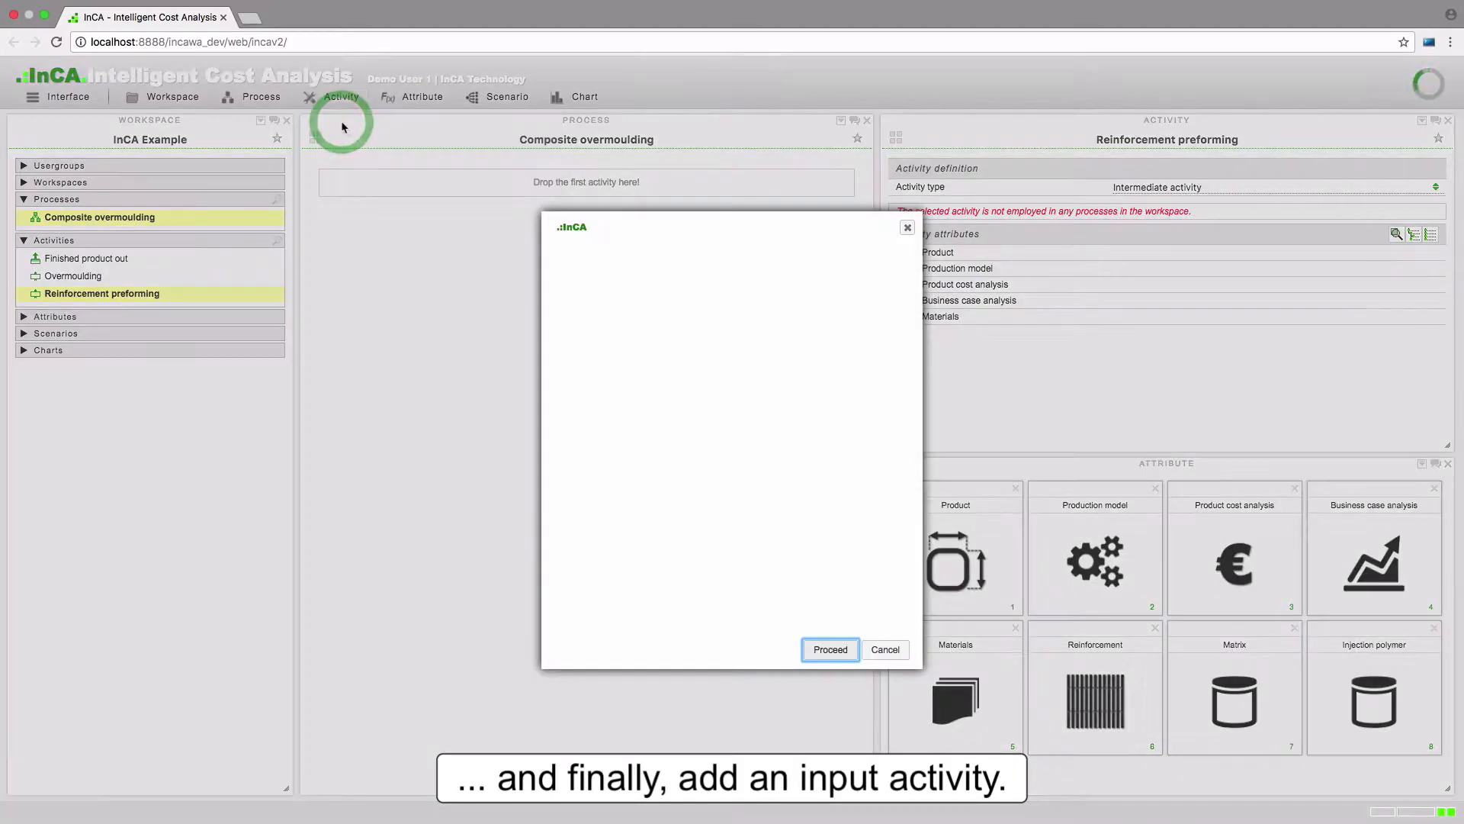
drag(629, 287, 555, 288)
text(Ma)
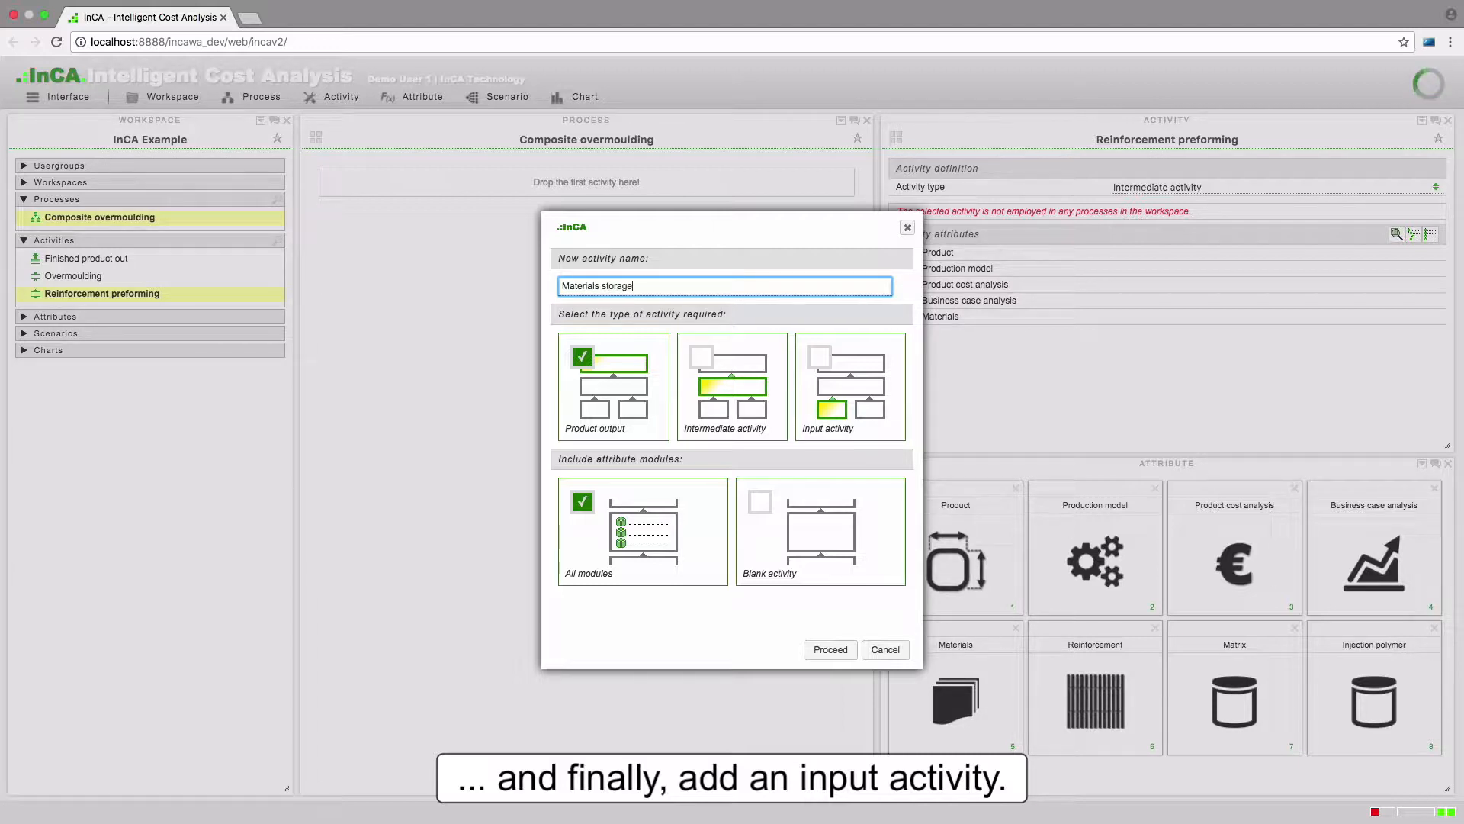
text(terials storage)
click(819, 356)
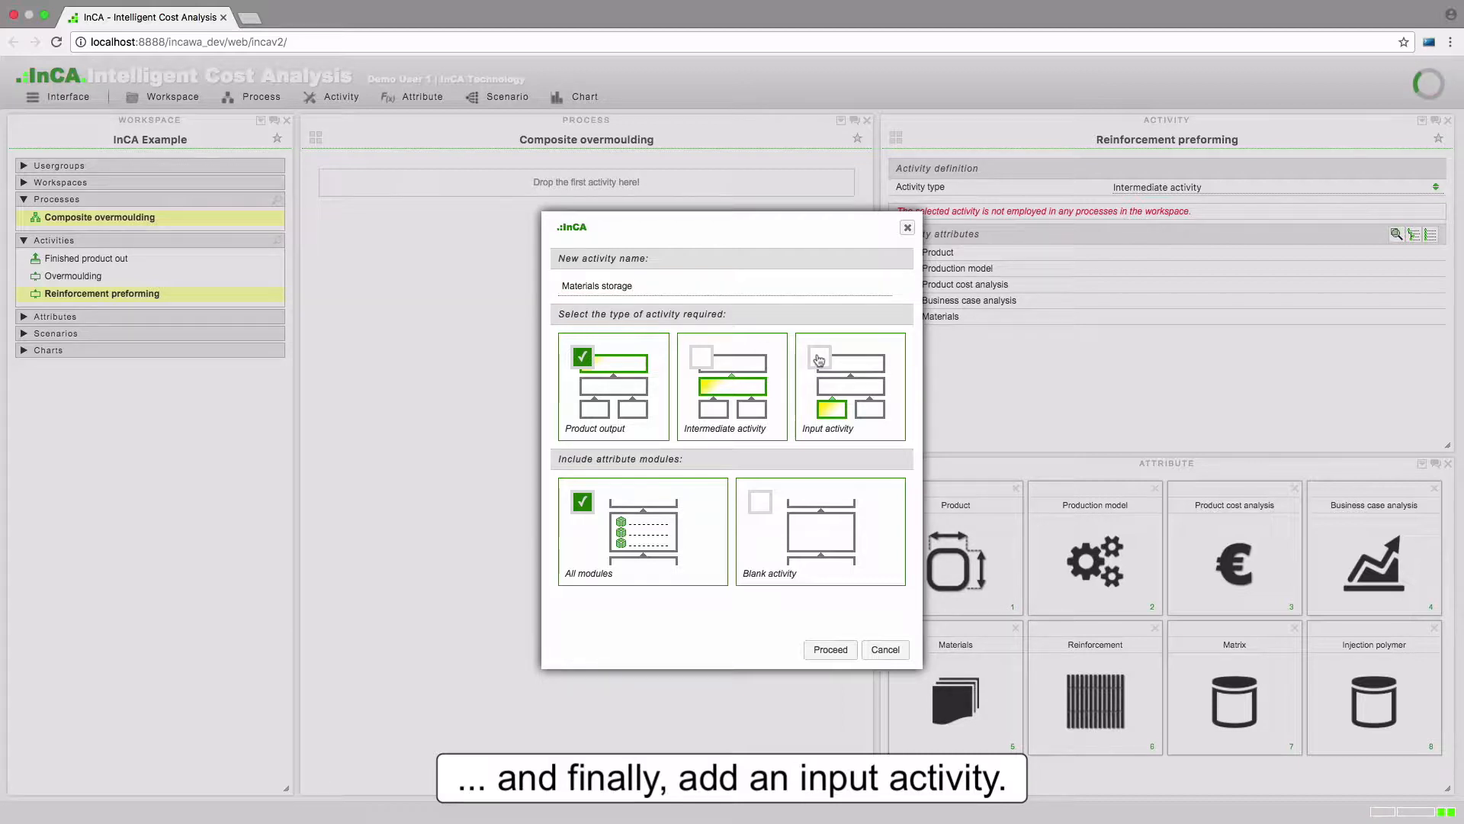
click(828, 650)
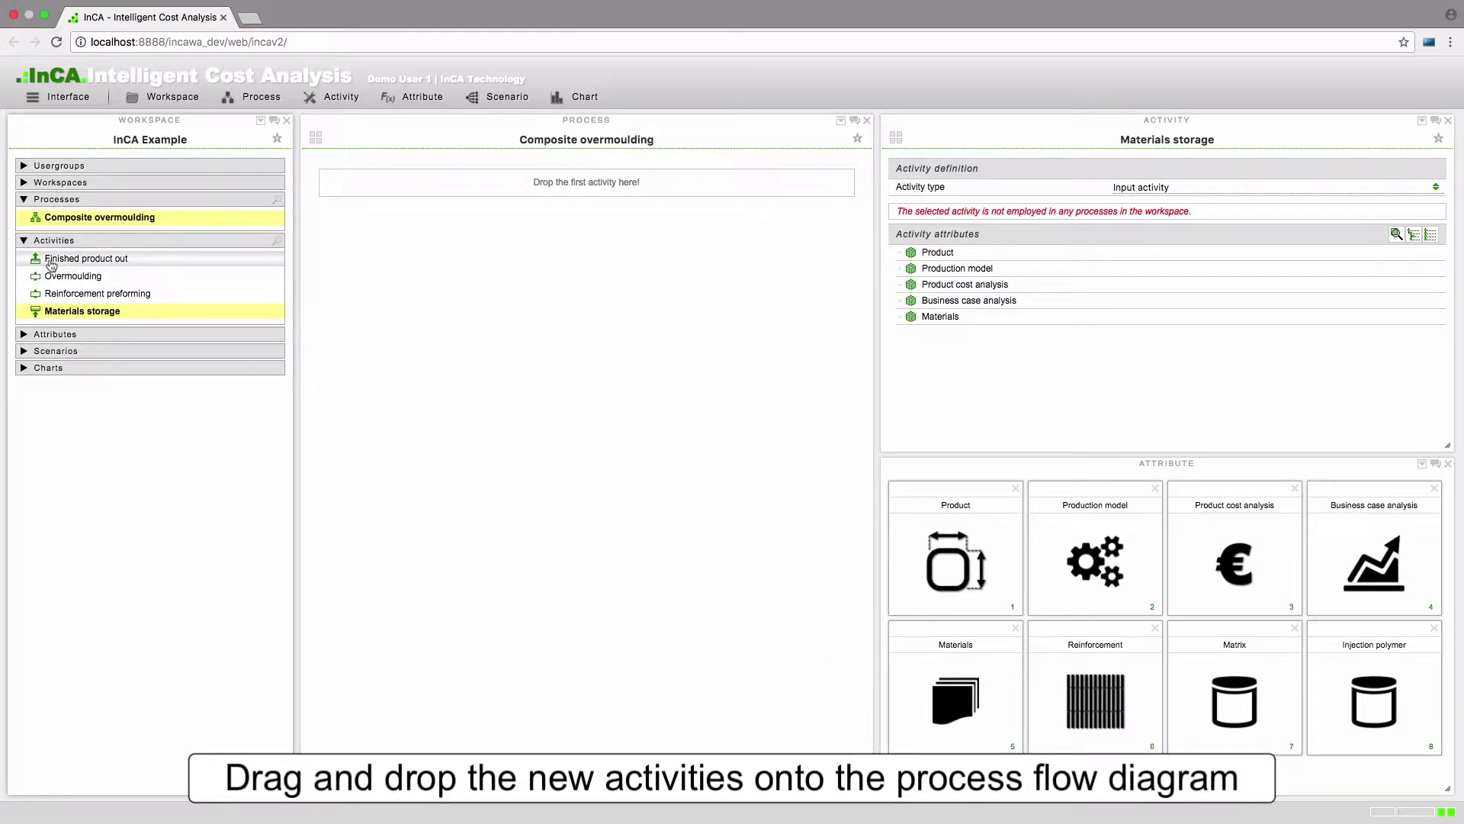
Place Finished product out, Overmoulding, Reinforcement preforming and Materials storage one below the other in the Composite overmoulding process flow
drag(51, 265, 402, 187)
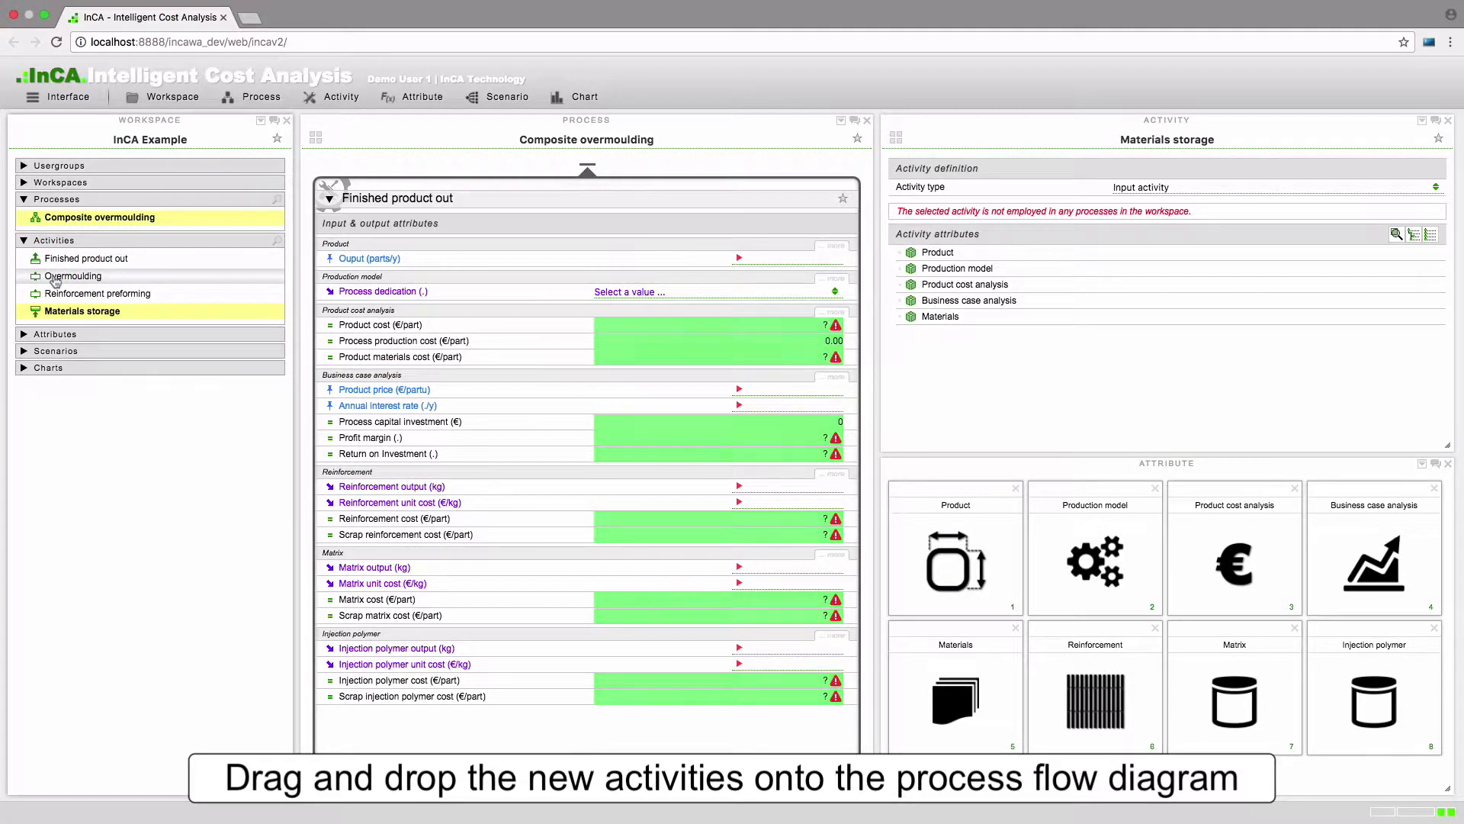
drag(54, 281, 415, 648)
scroll(415, 648, down, 3)
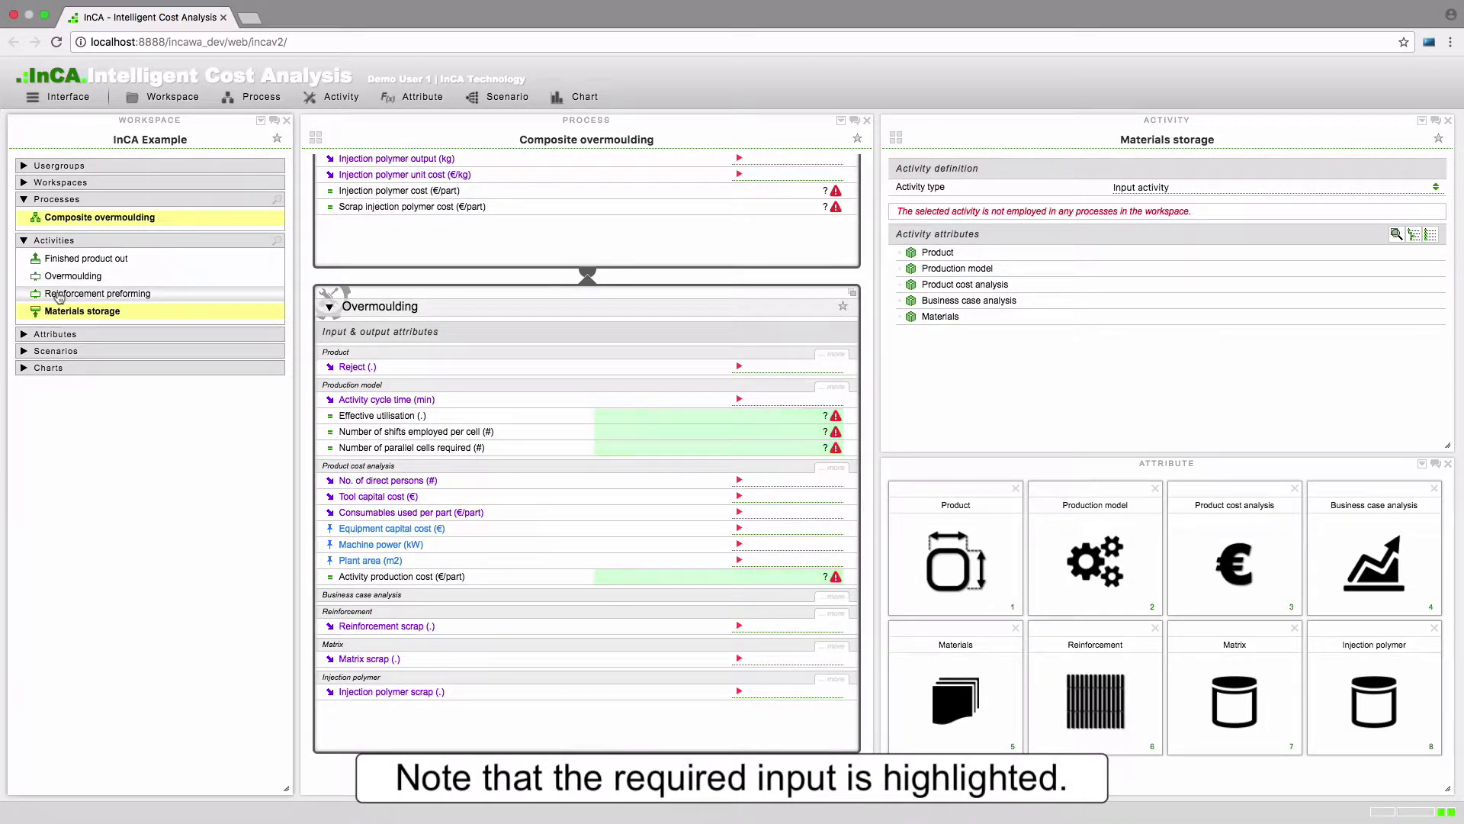
drag(91, 291, 418, 746)
scroll(418, 746, down, 6)
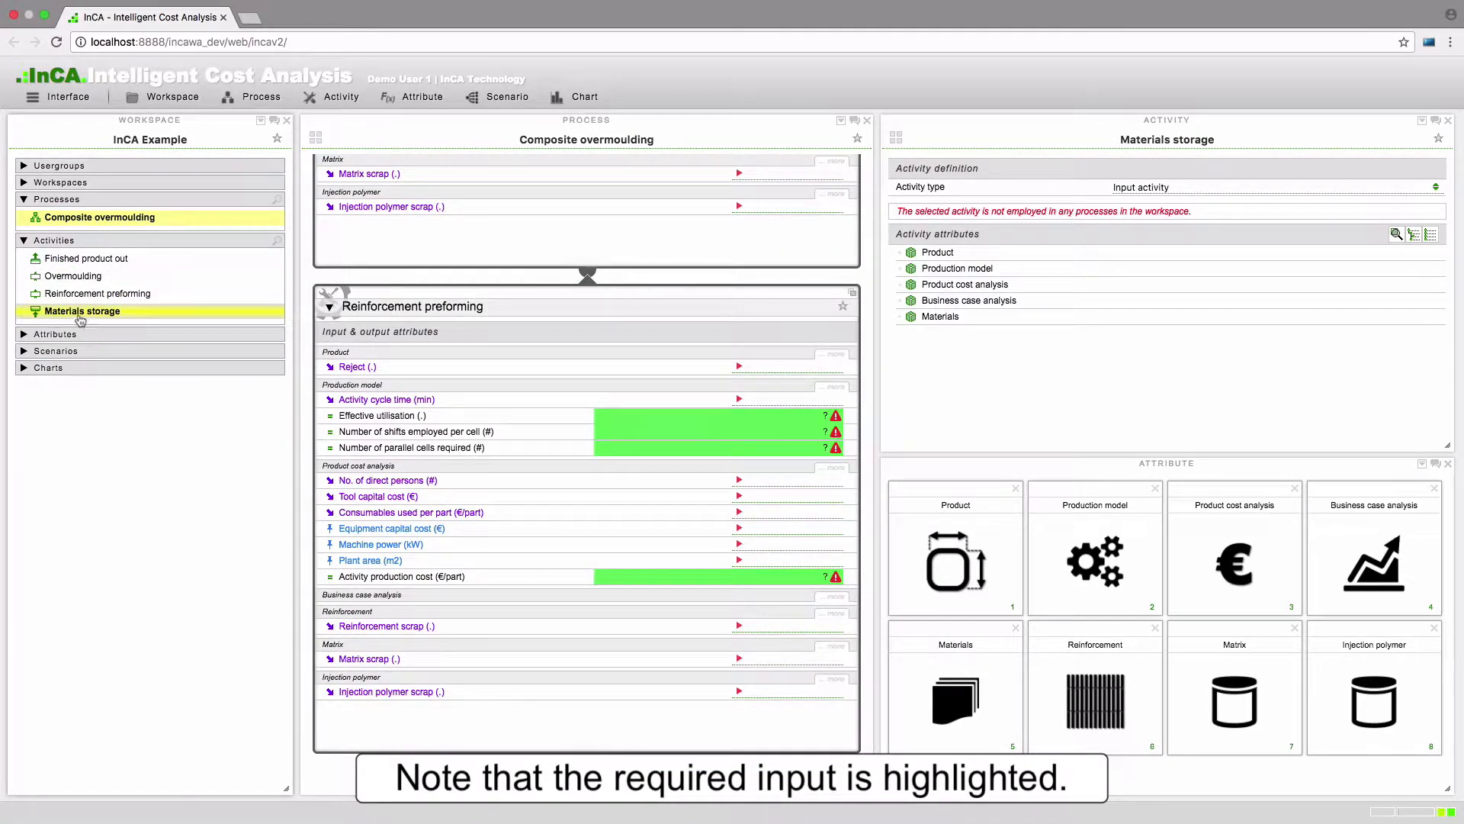
drag(78, 316, 384, 747)
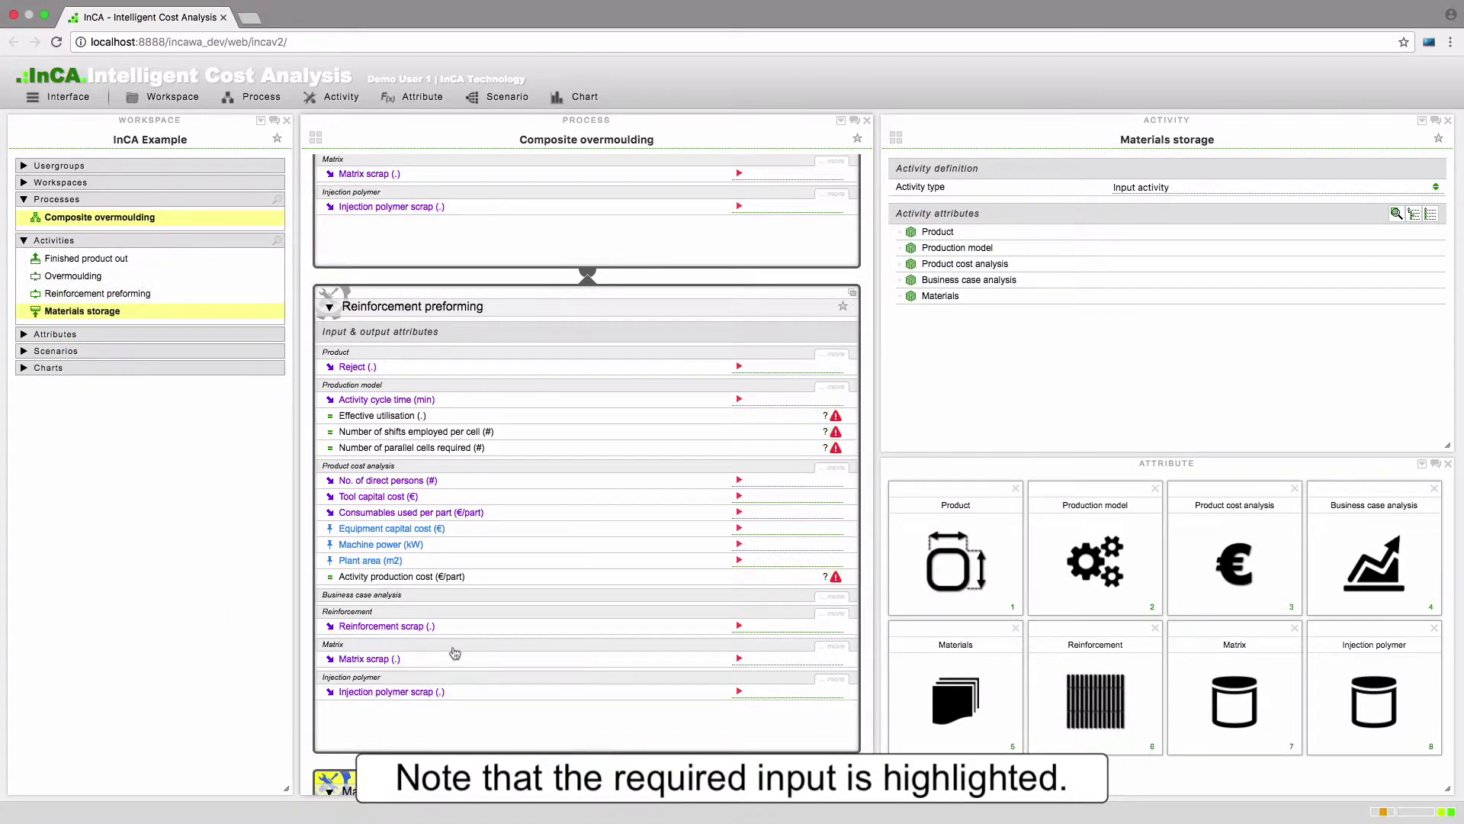
Set the Finished product out activity's output to 10000 parts/y and its process dedication to 0
scroll(470, 621, up, 10)
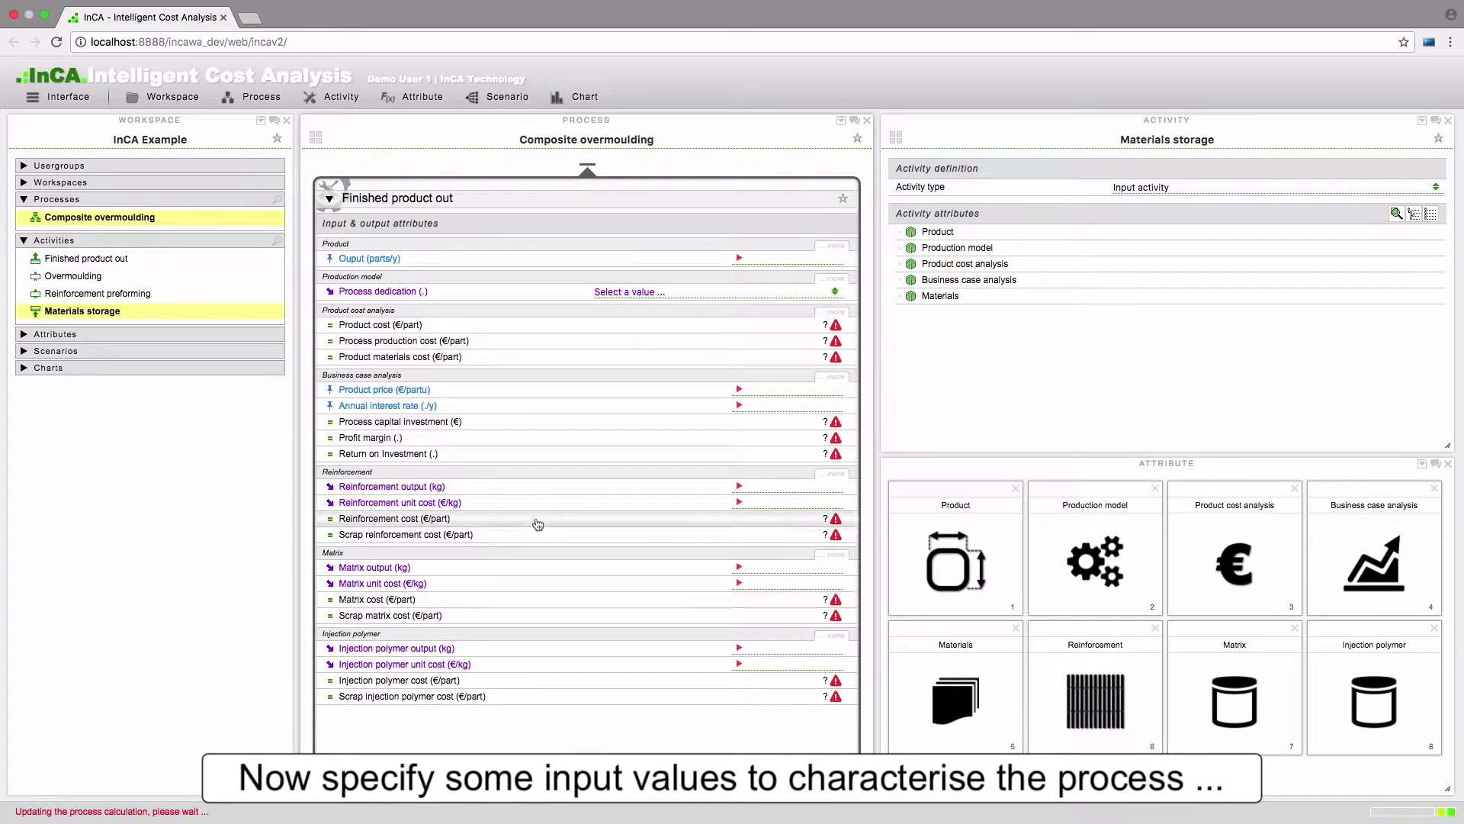
click(669, 262)
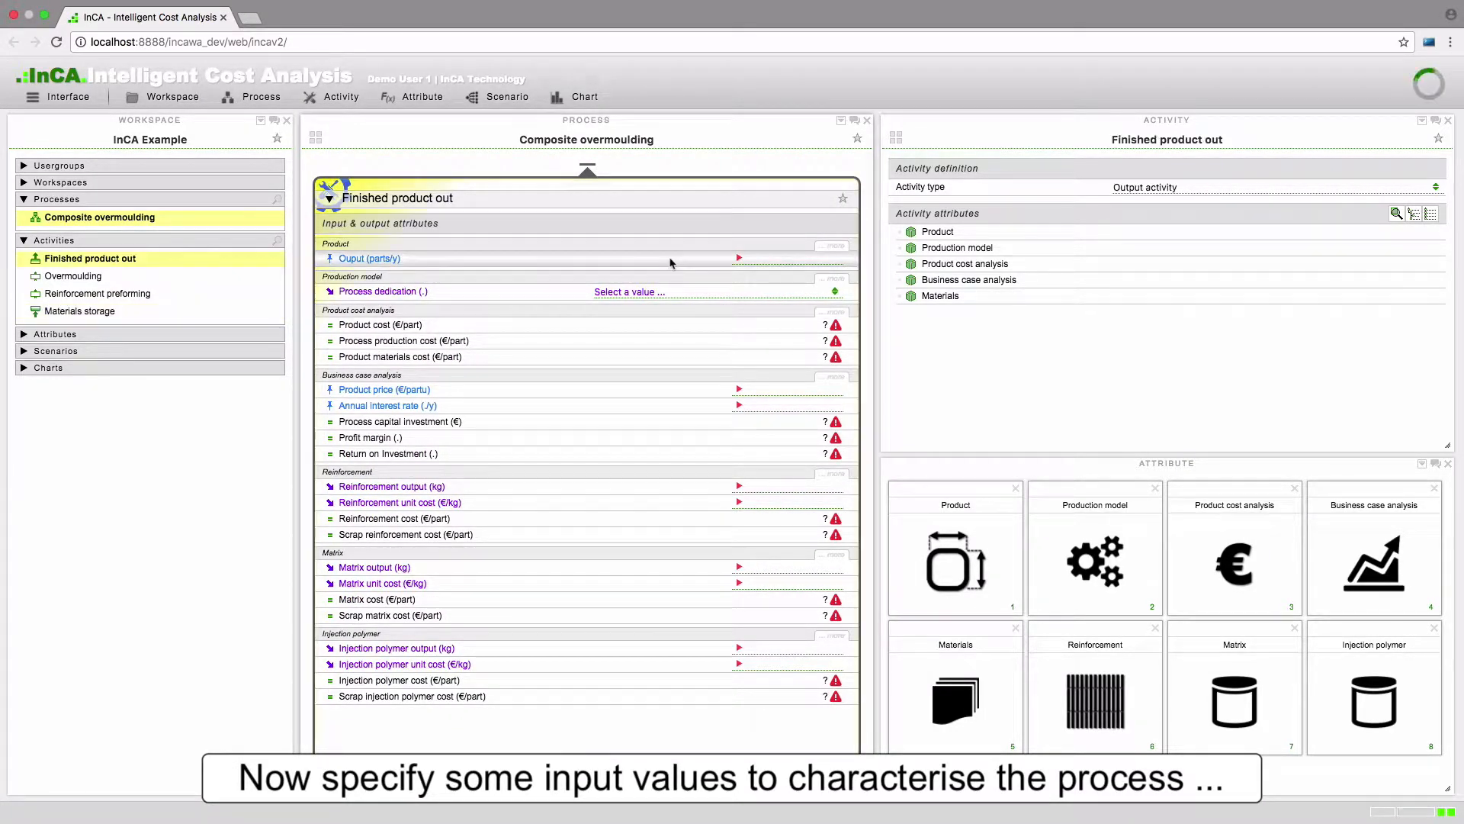
click(775, 258)
text(10000)
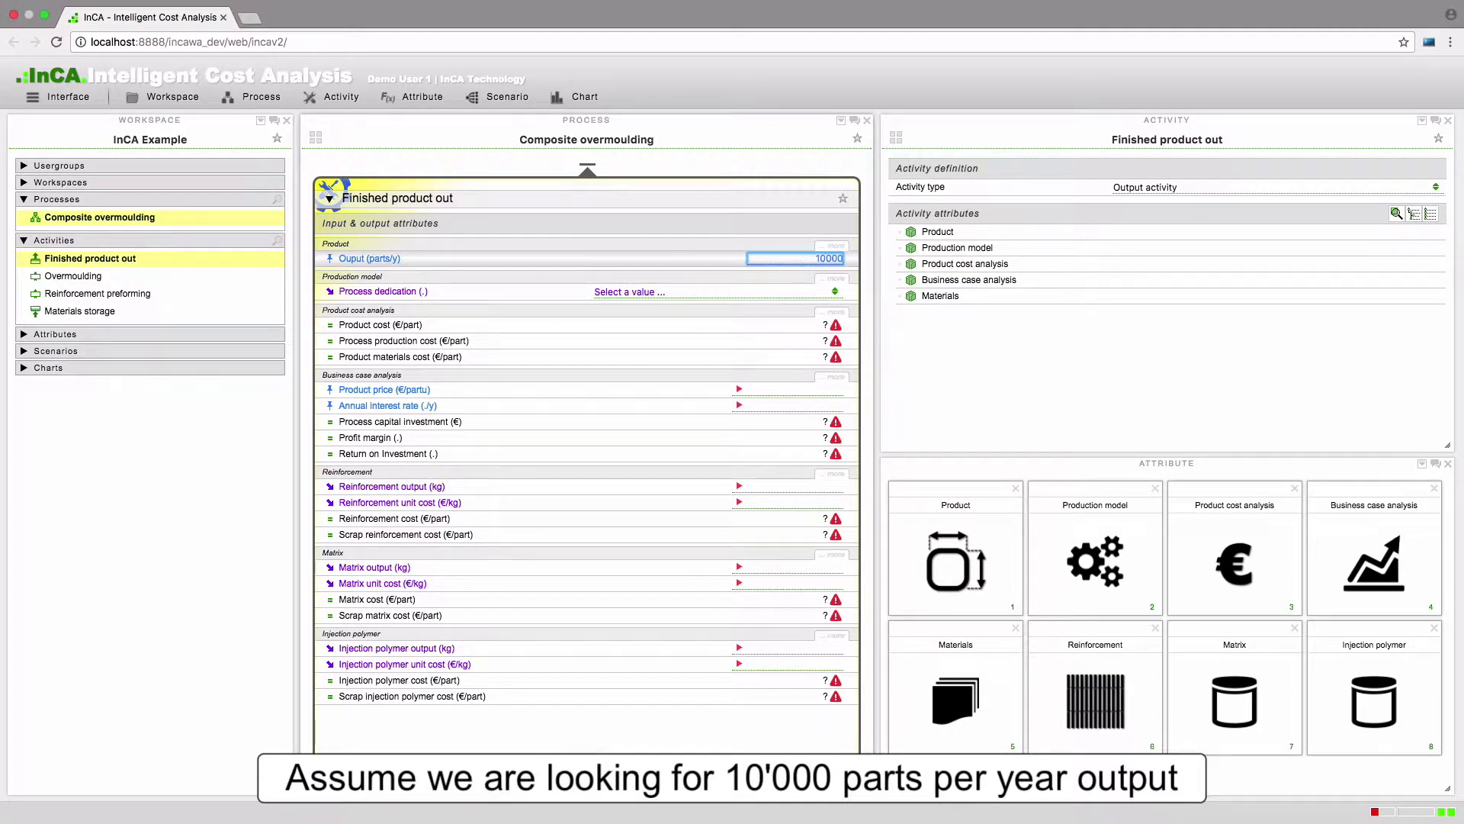
key(Return)
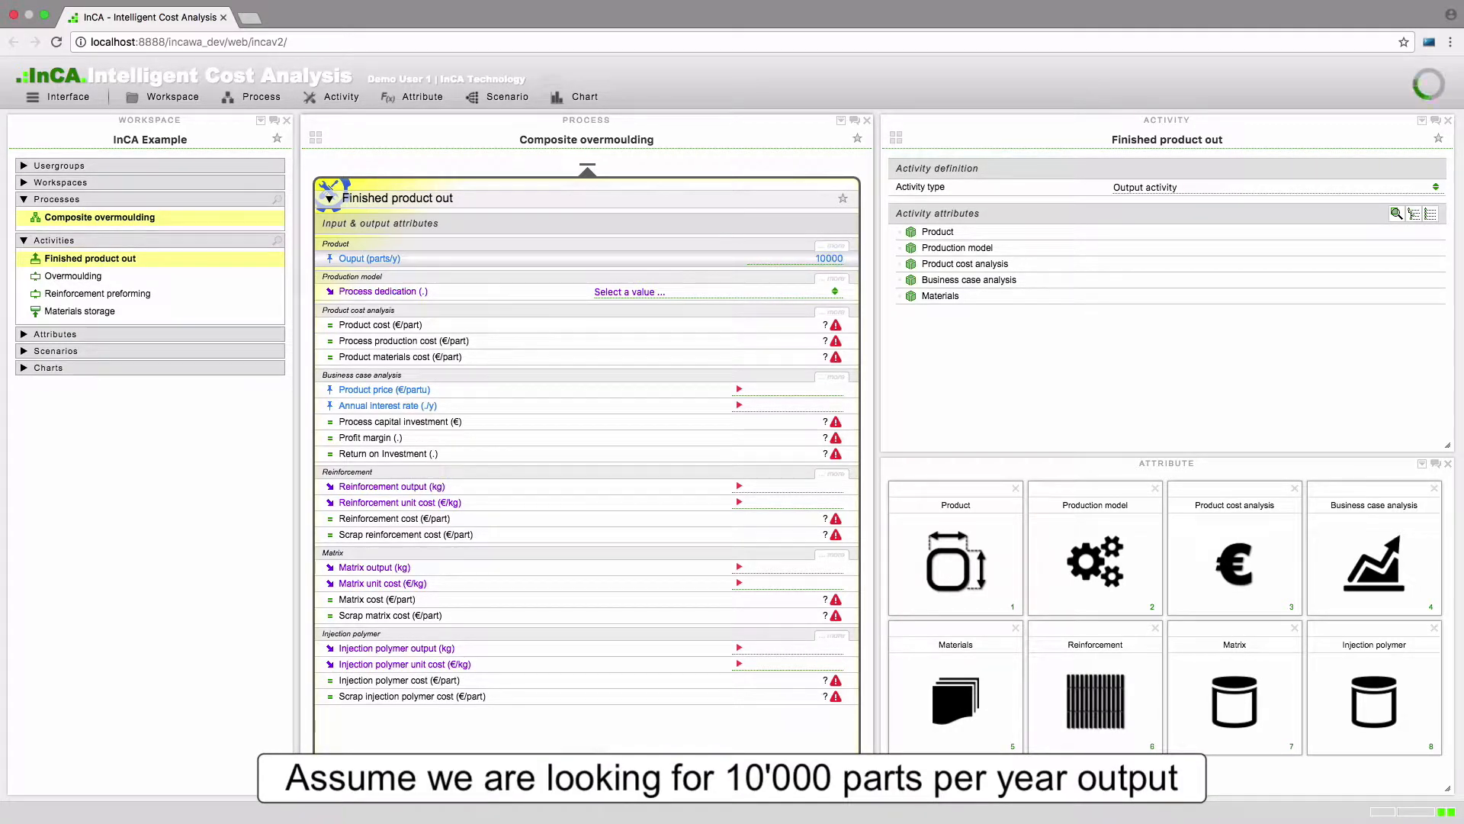
click(759, 292)
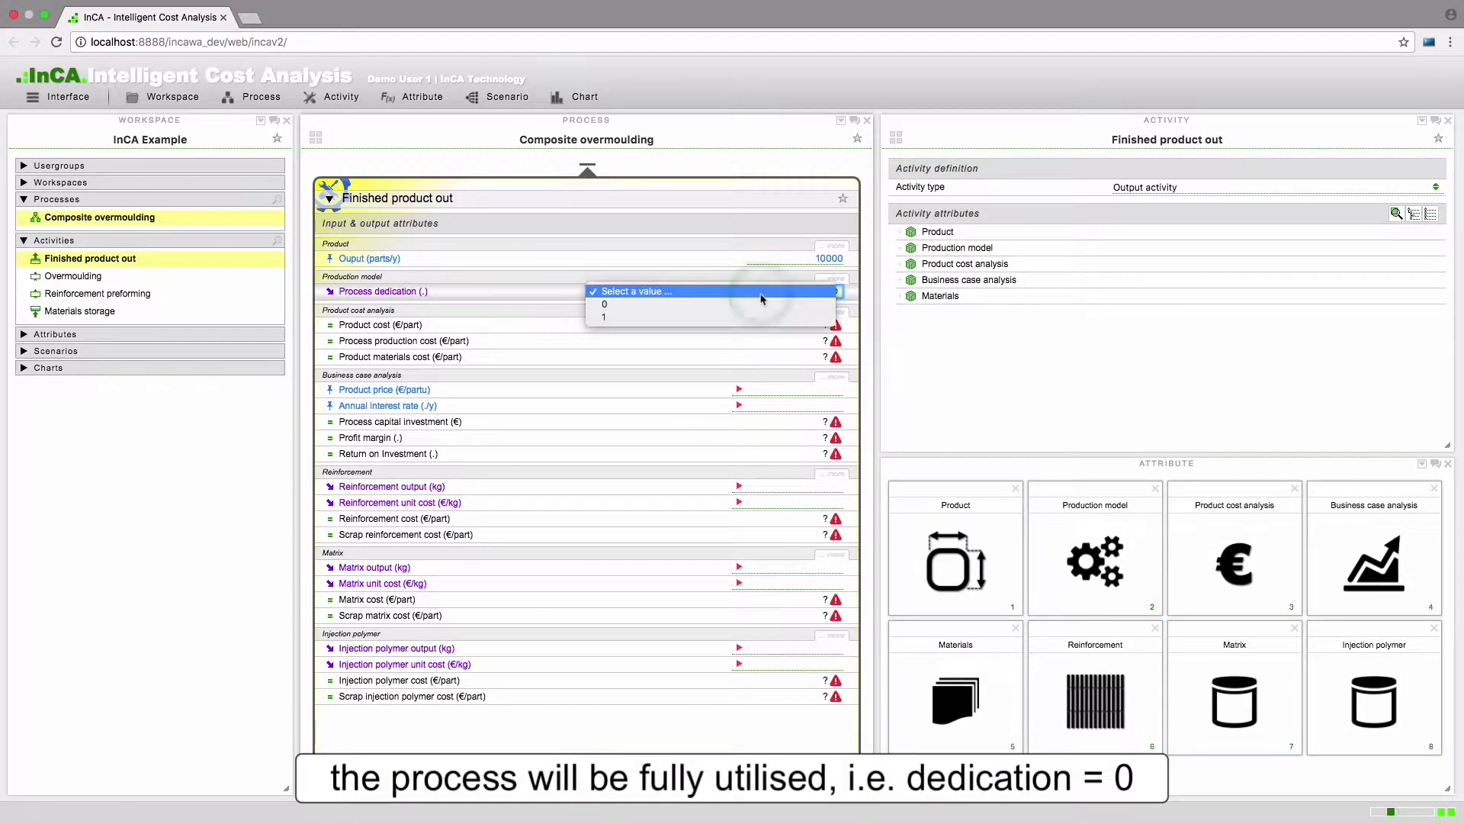
click(760, 304)
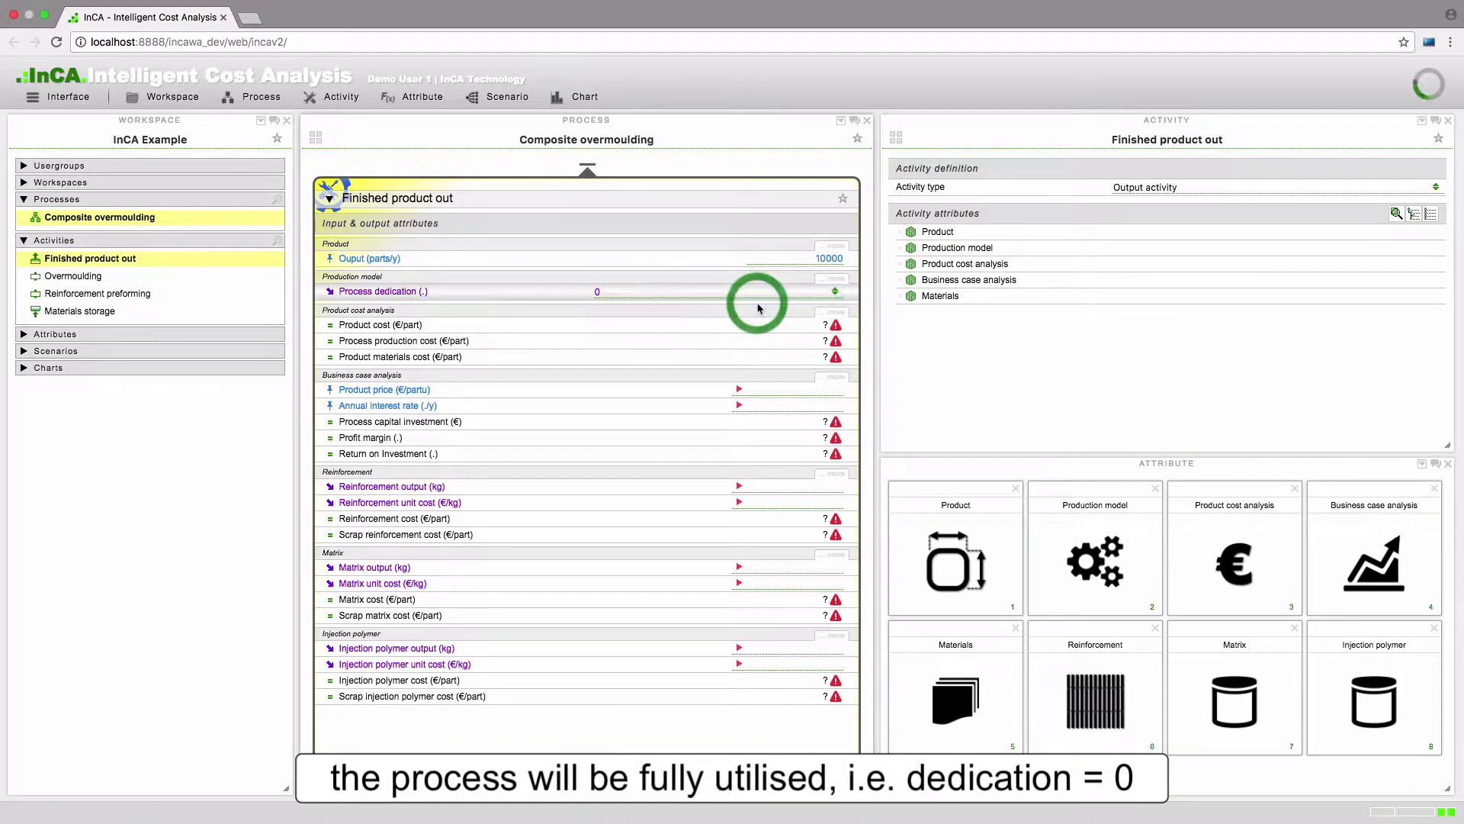
Set the finished product's reinforcement output to 2 kg and its reinforcement unit cost to 50 €/kg
click(802, 486)
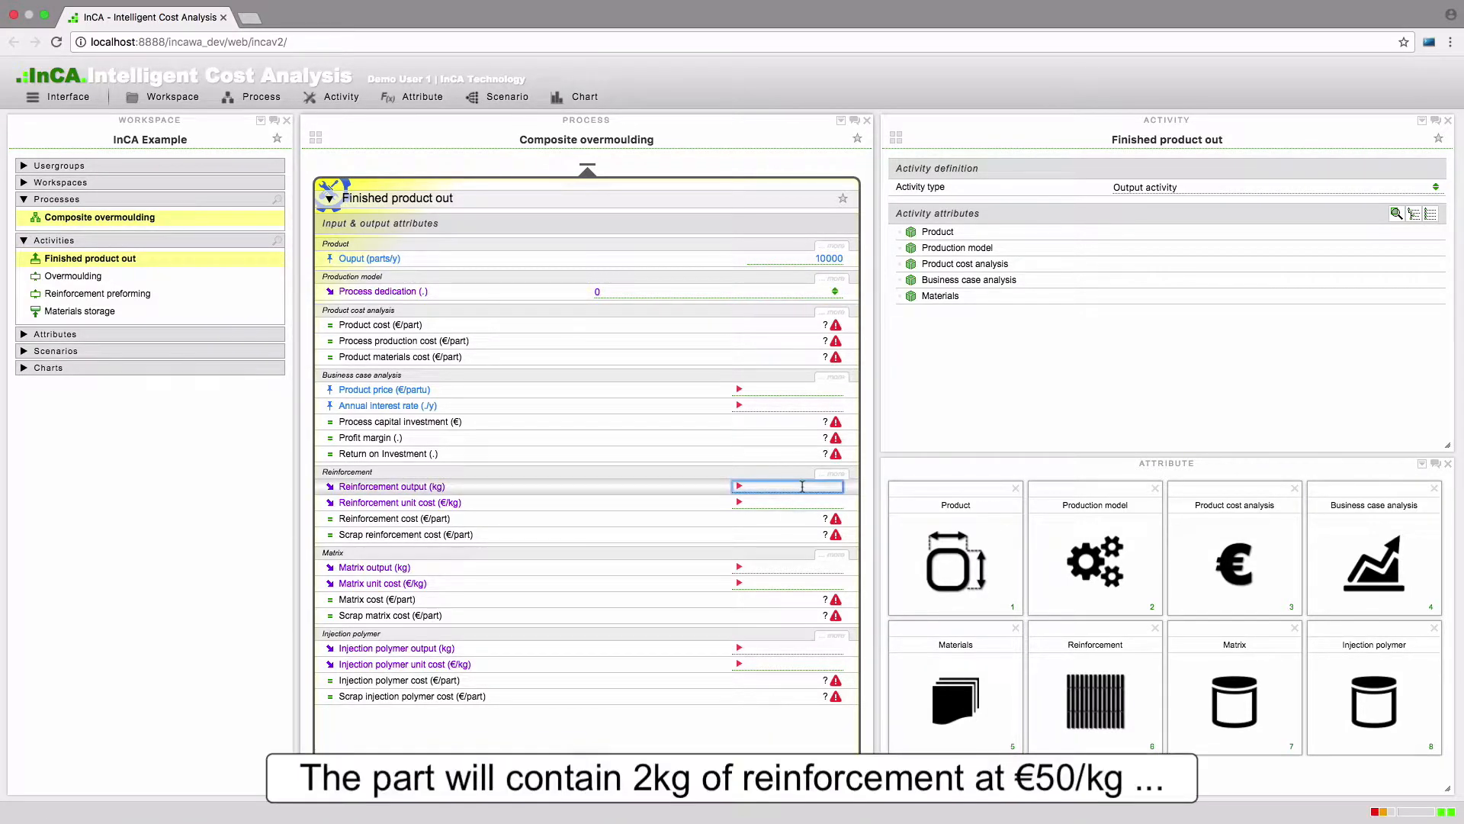
text(2)
key(Return)
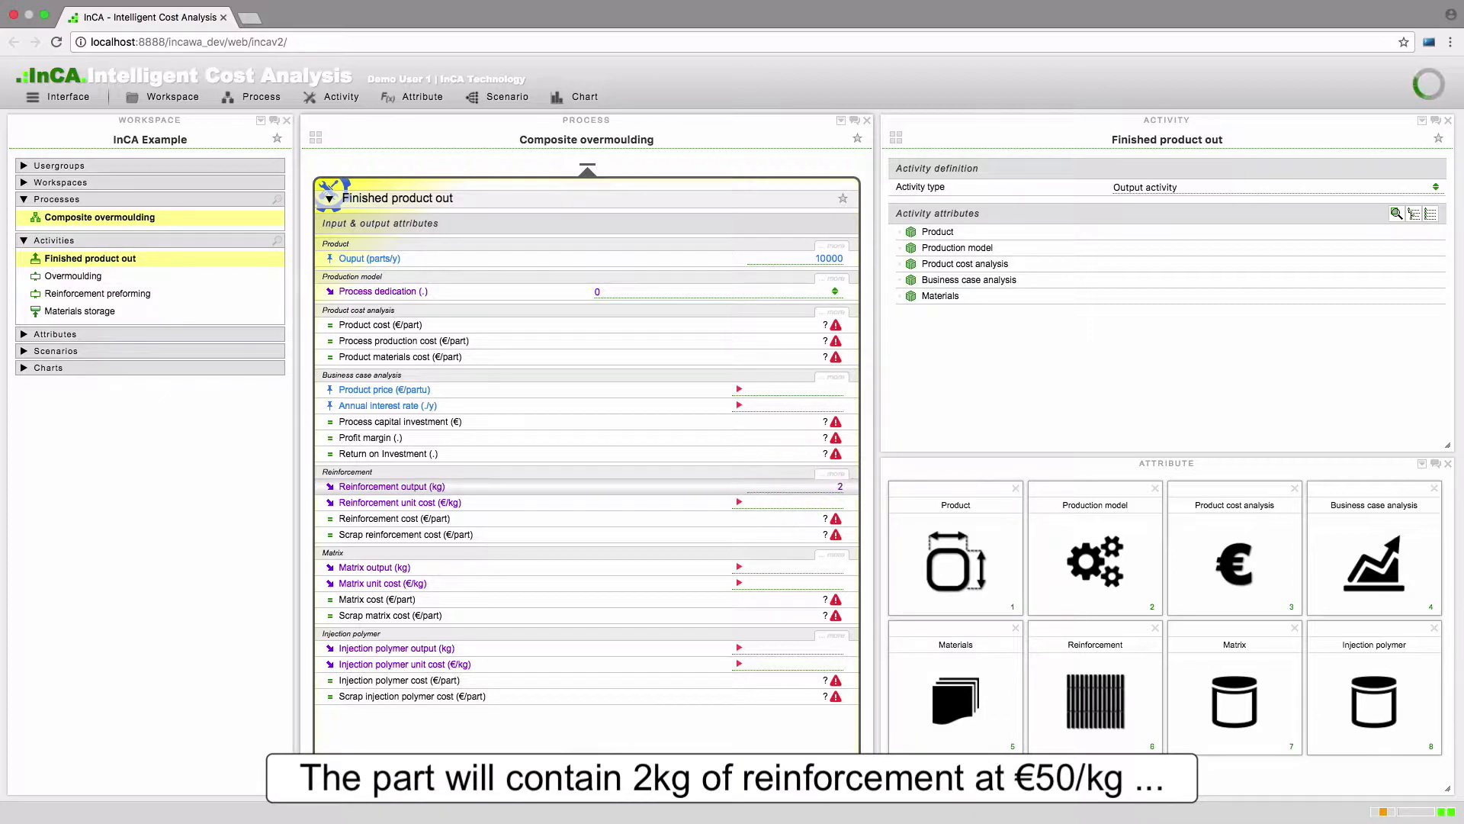
click(815, 502)
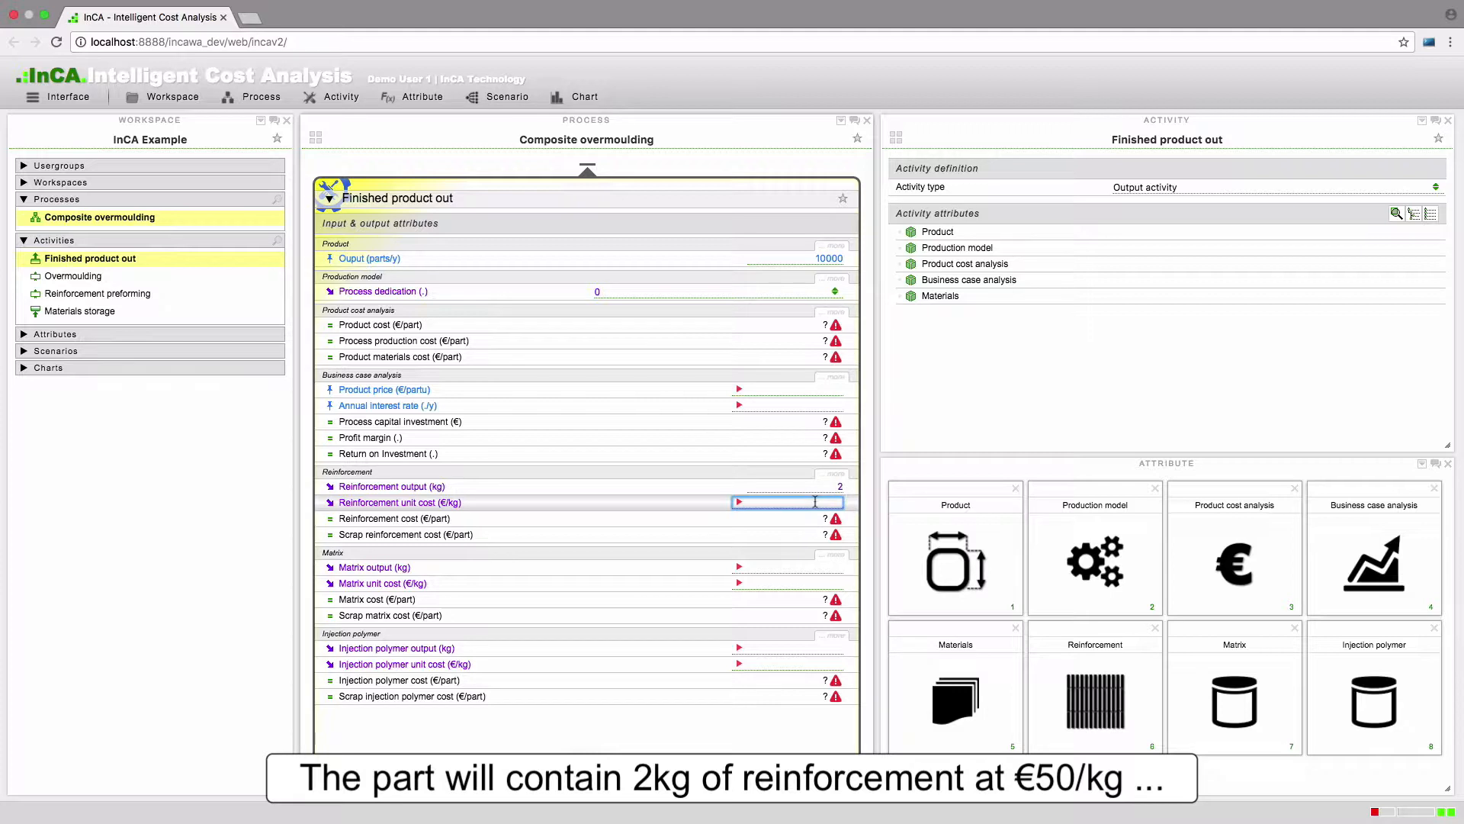
text(50)
key(Return)
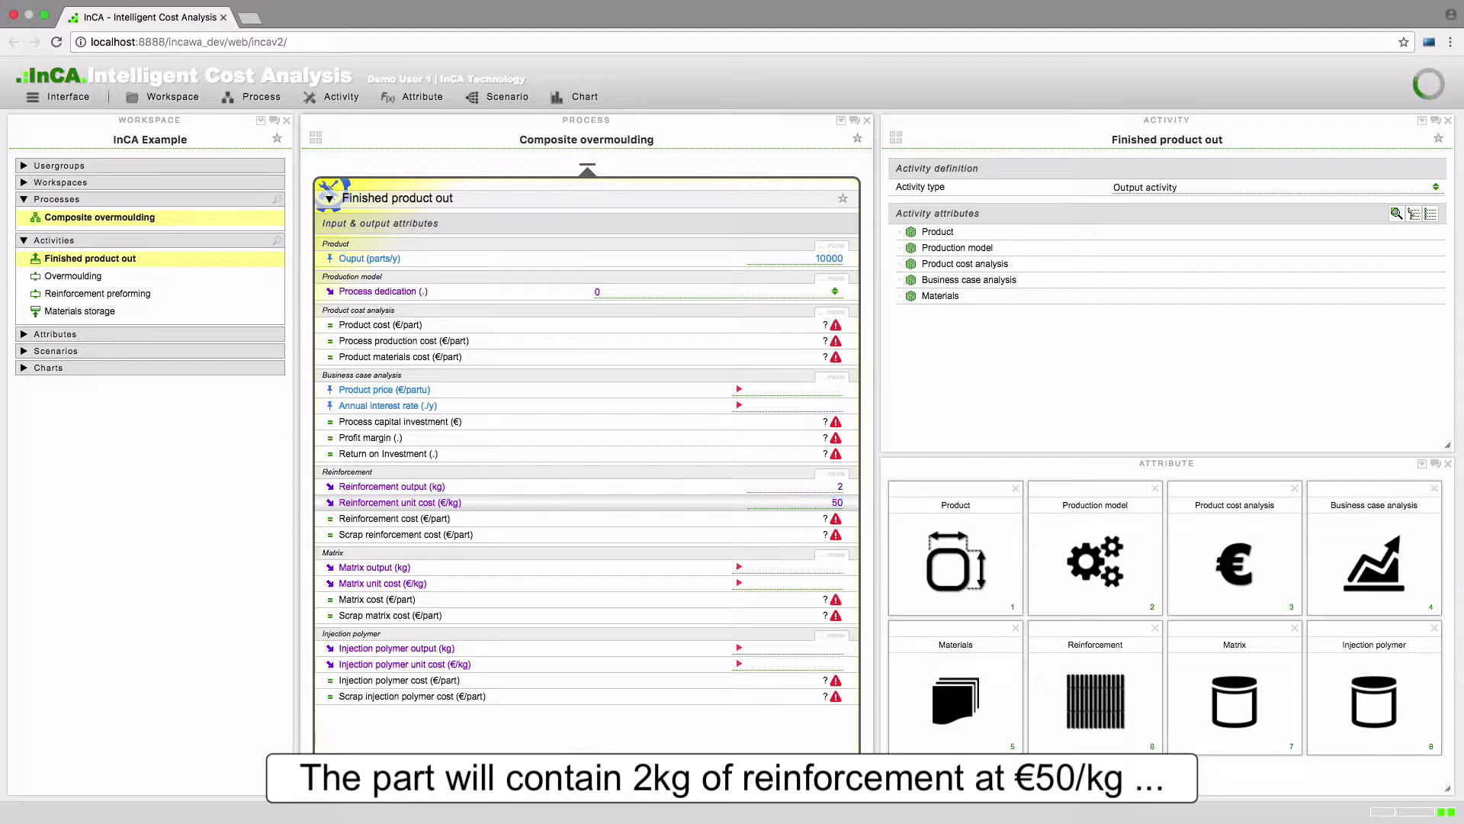
Set the finished product's matrix output to 2 kg and its matrix unit cost to 5 €/kg
click(821, 569)
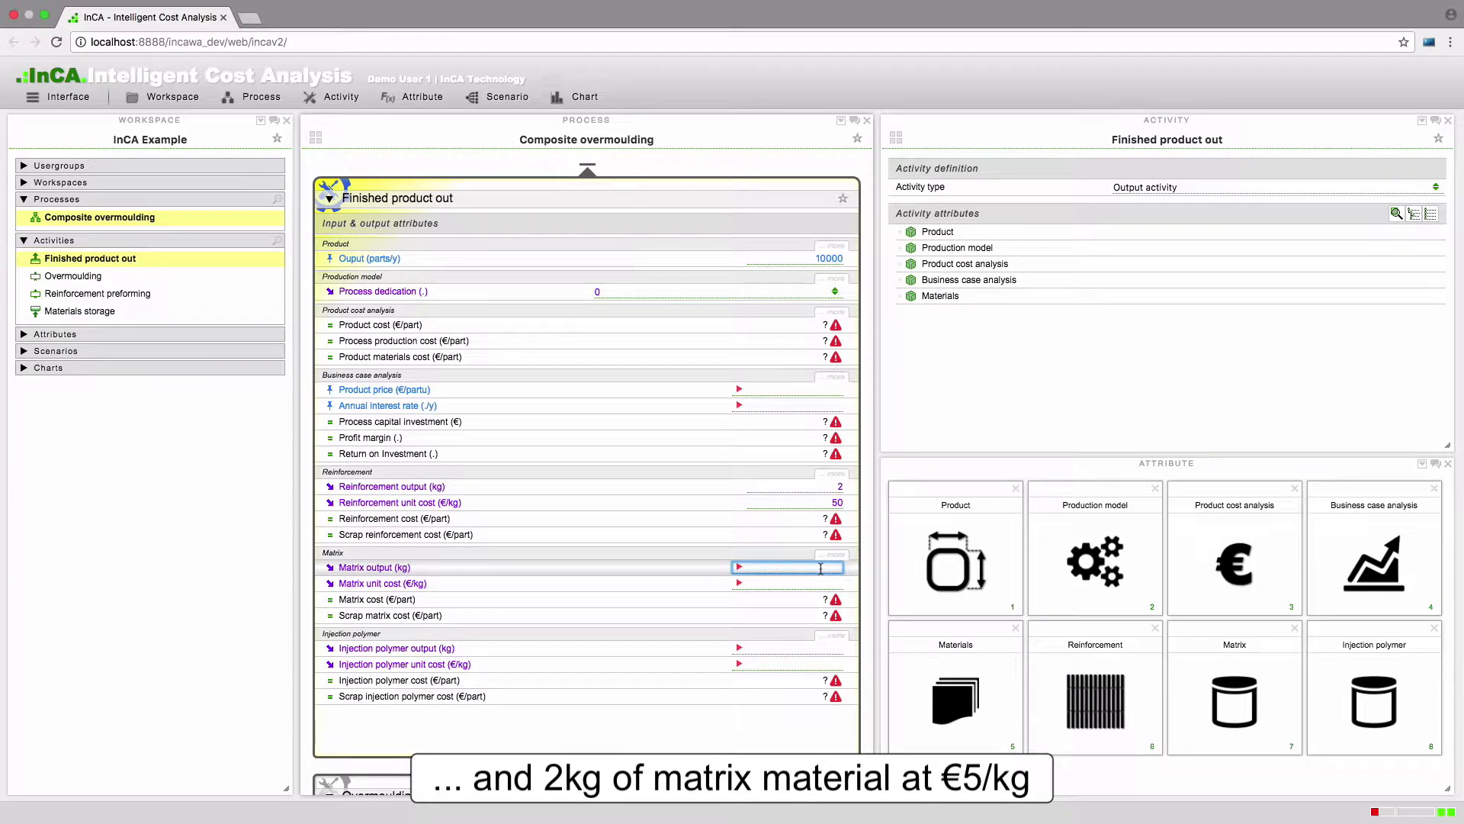
text(2)
key(Return)
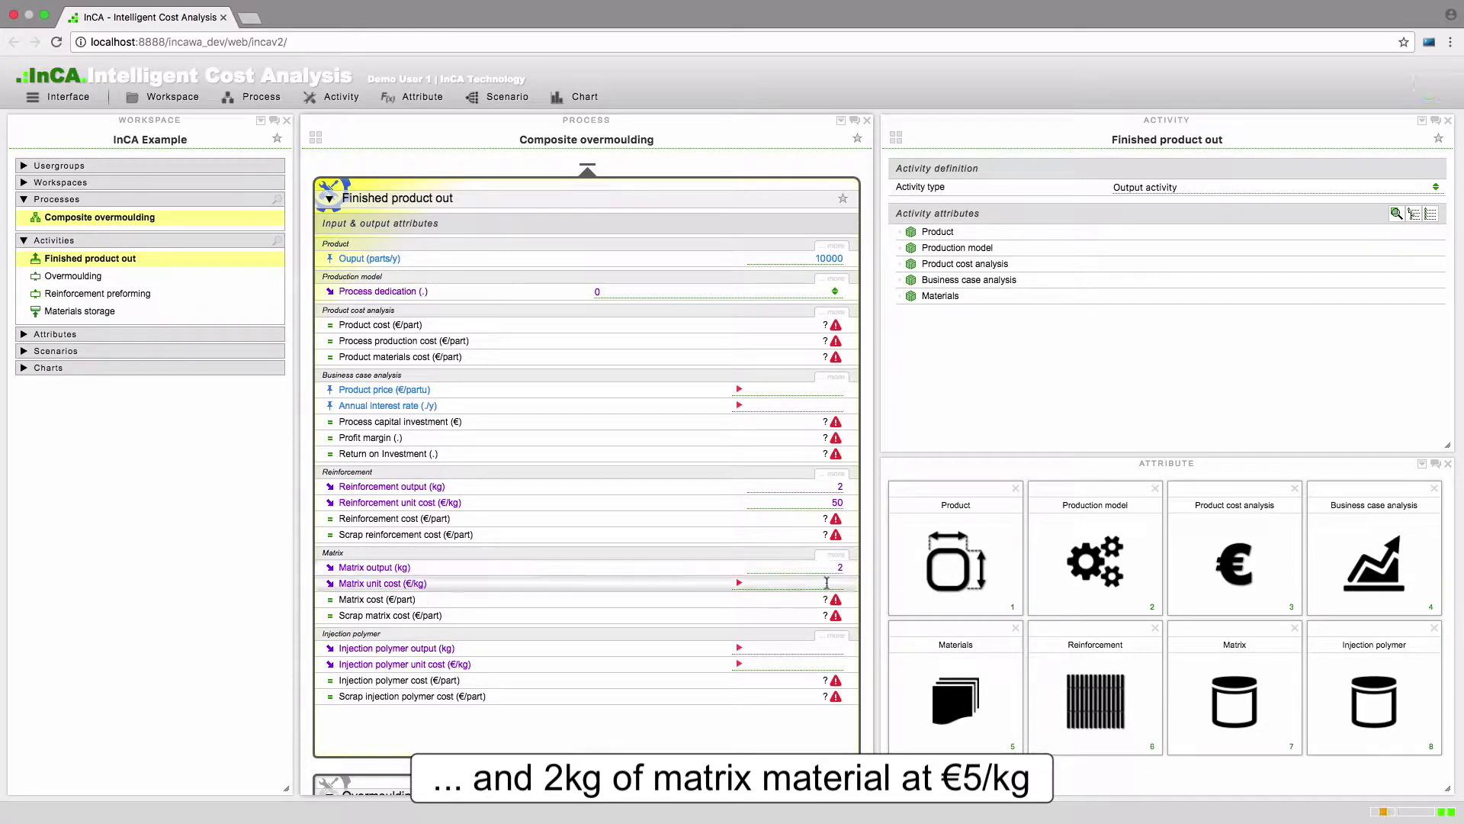
click(828, 583)
text(5)
key(Return)
Set the finished product's injection polymer output to 6 kg and its injection polymer unit cost to 2 €/kg
click(828, 649)
text(6)
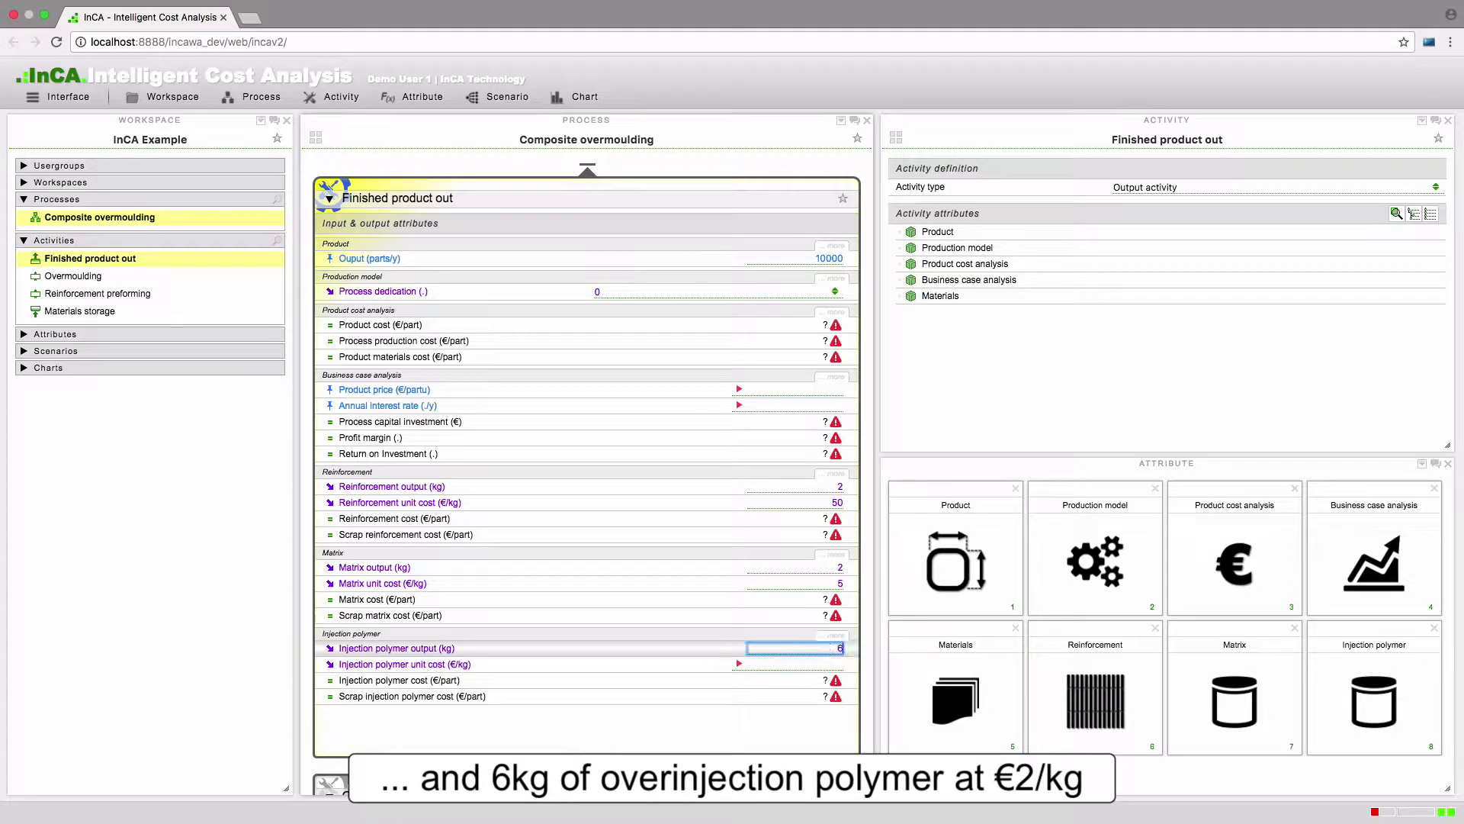
key(Return)
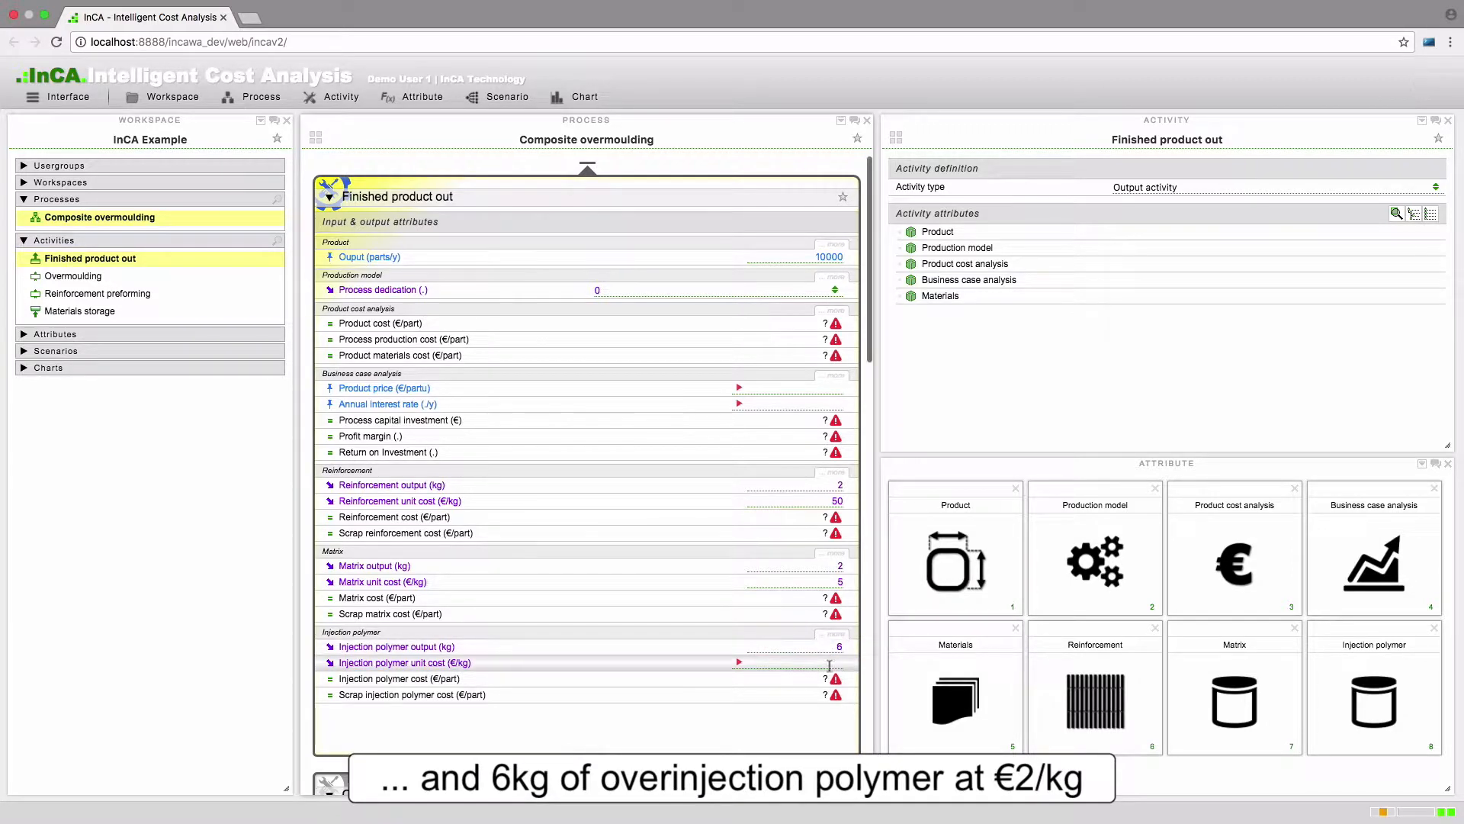
click(835, 663)
text(2)
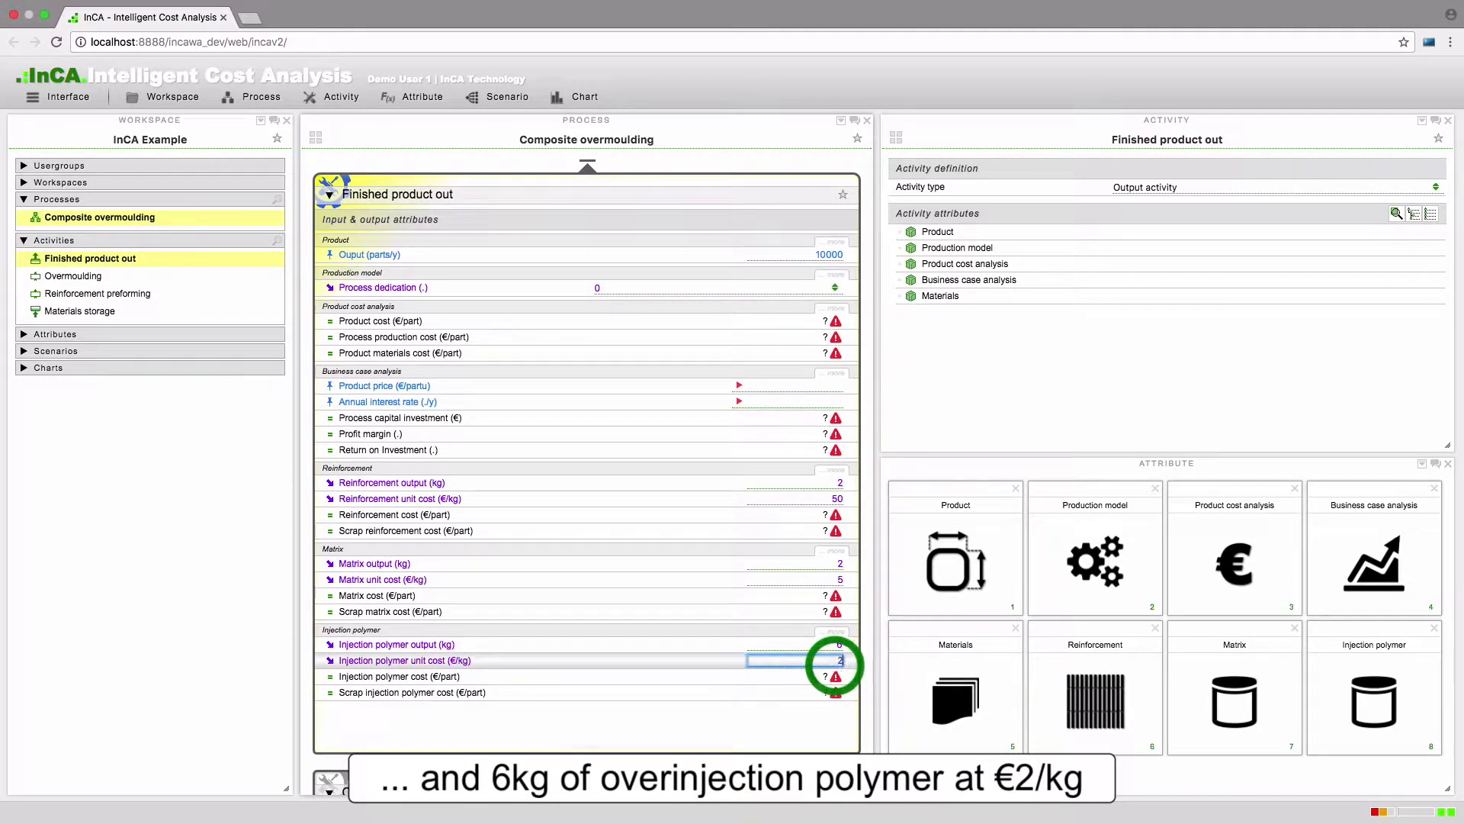
key(Return)
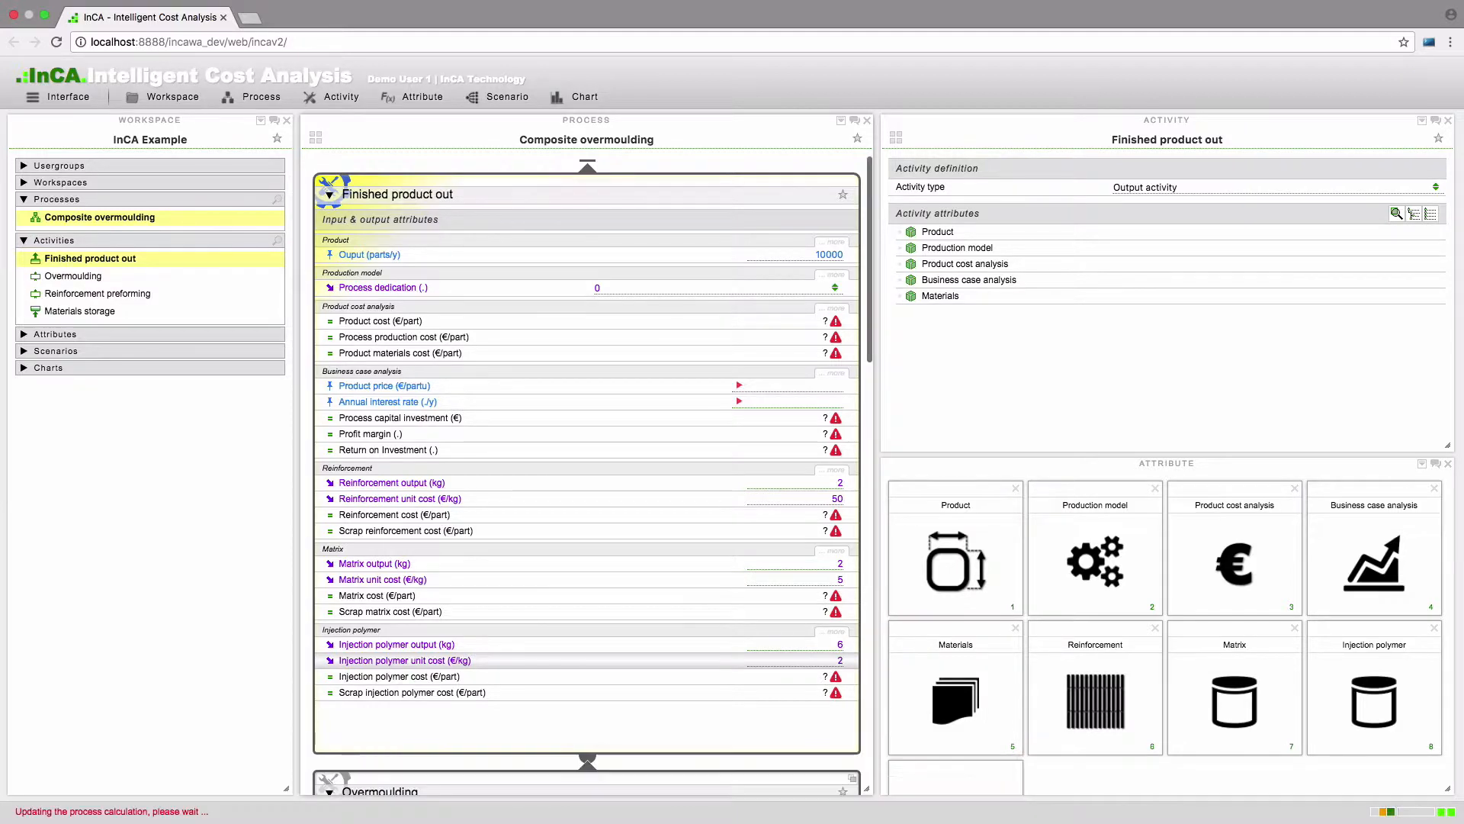
Set the Overmoulding activity's reject rate to 0.001 and its activity cycle time to 3 min
scroll(796, 646, down, 5)
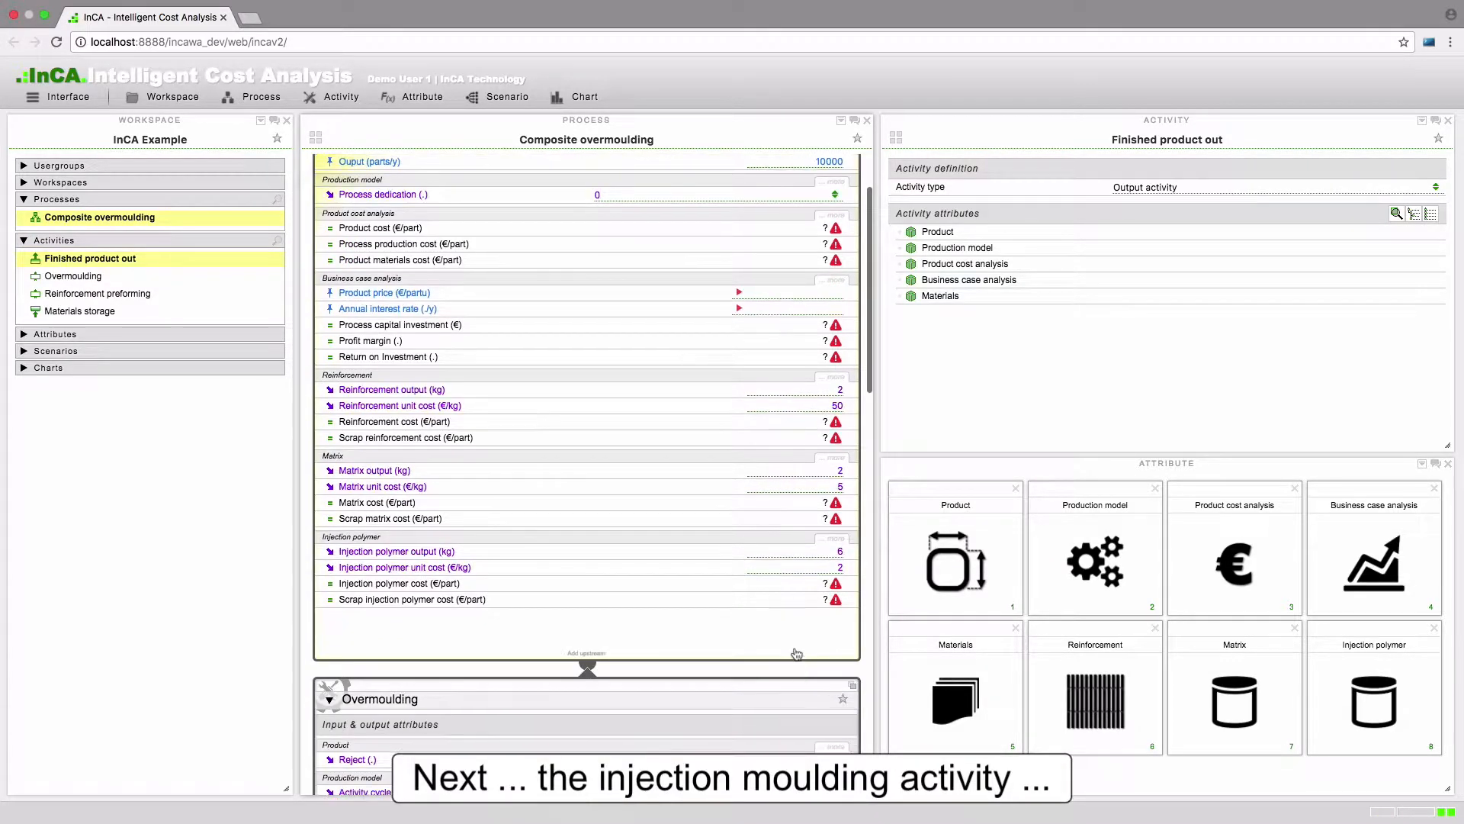
scroll(796, 646, down, 6)
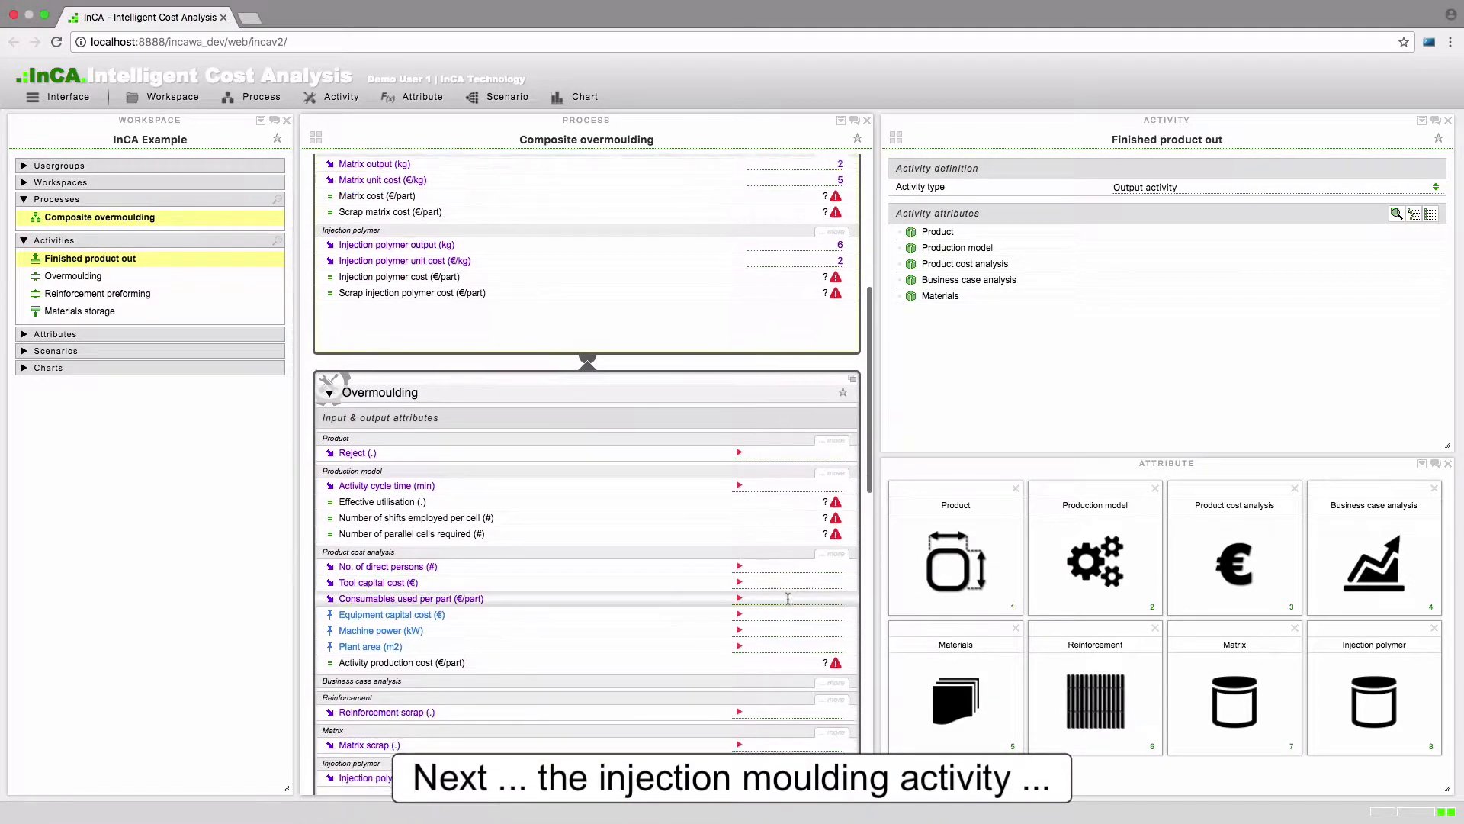
scroll(785, 590, down, 1)
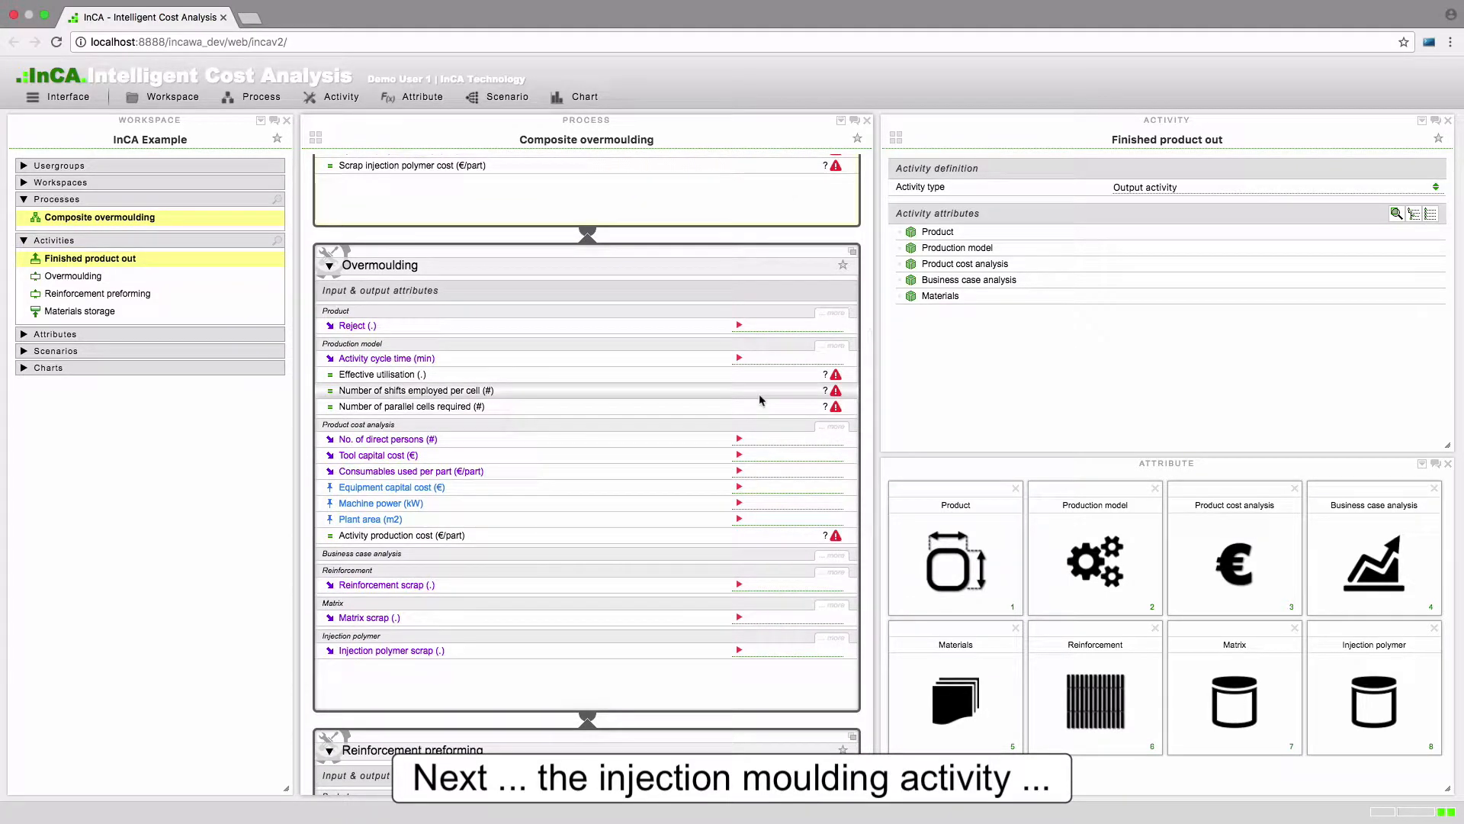
click(781, 328)
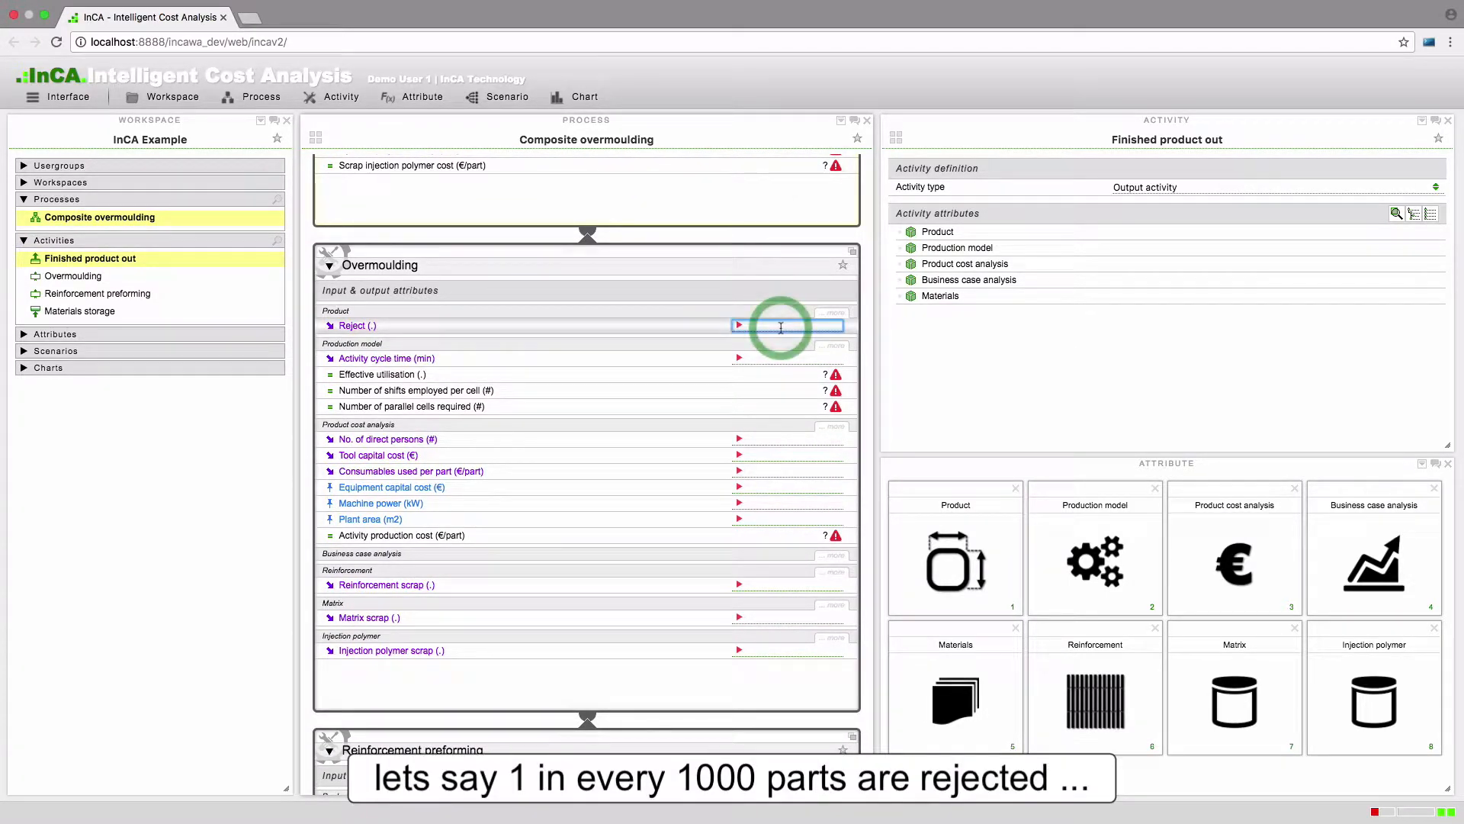
text(0.)
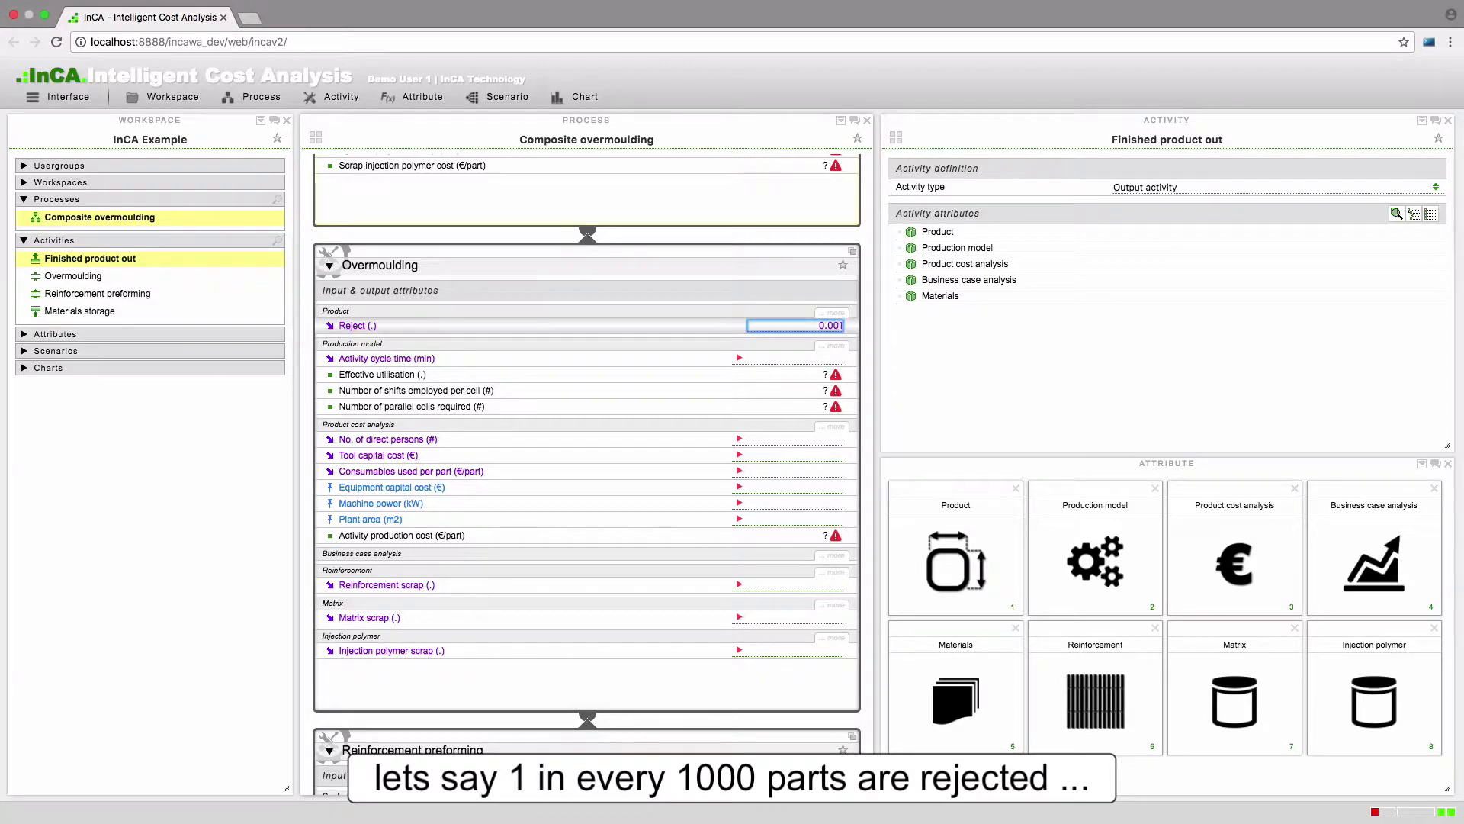
text(001)
key(Return)
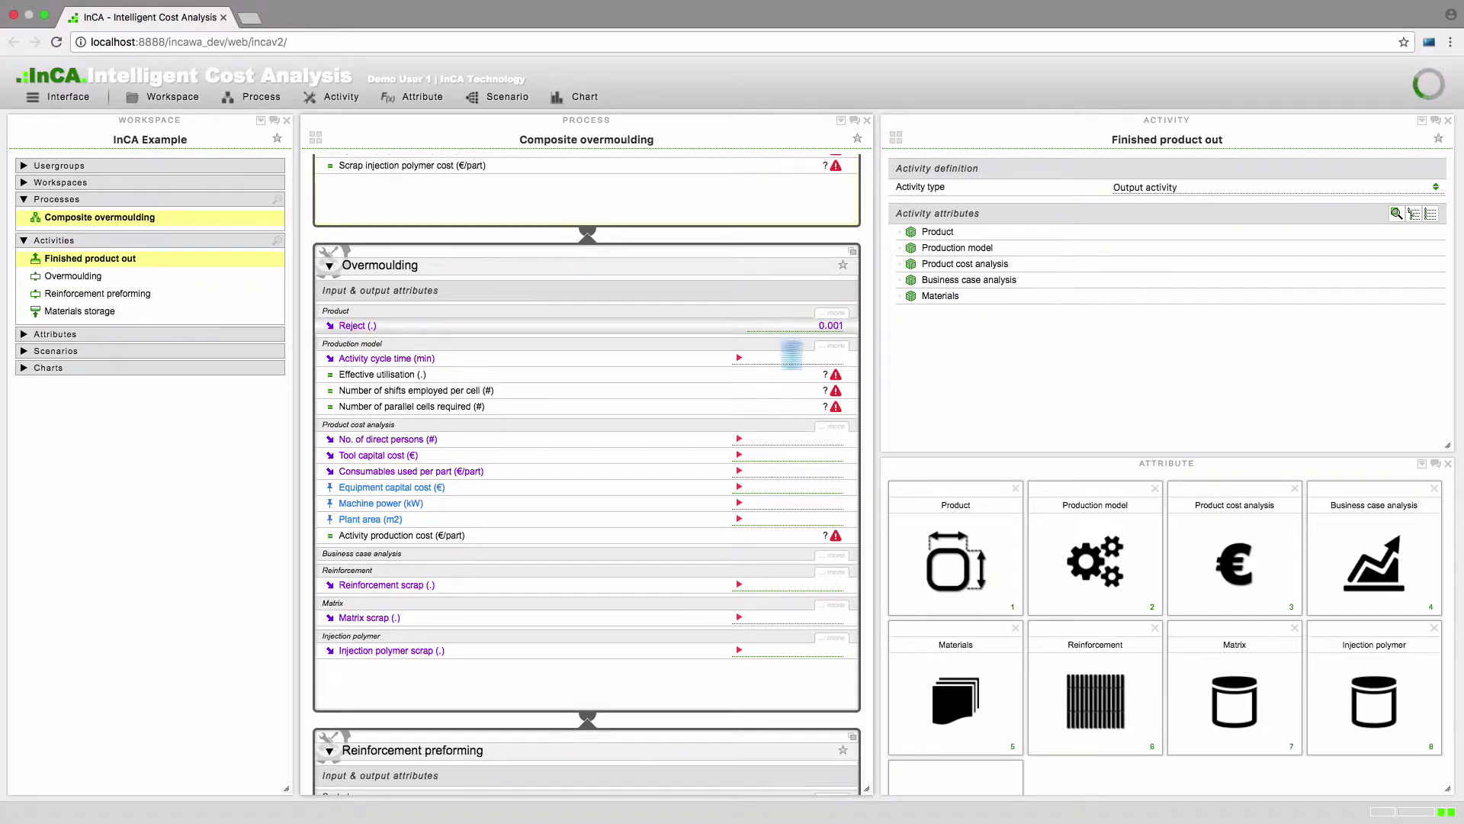
click(808, 359)
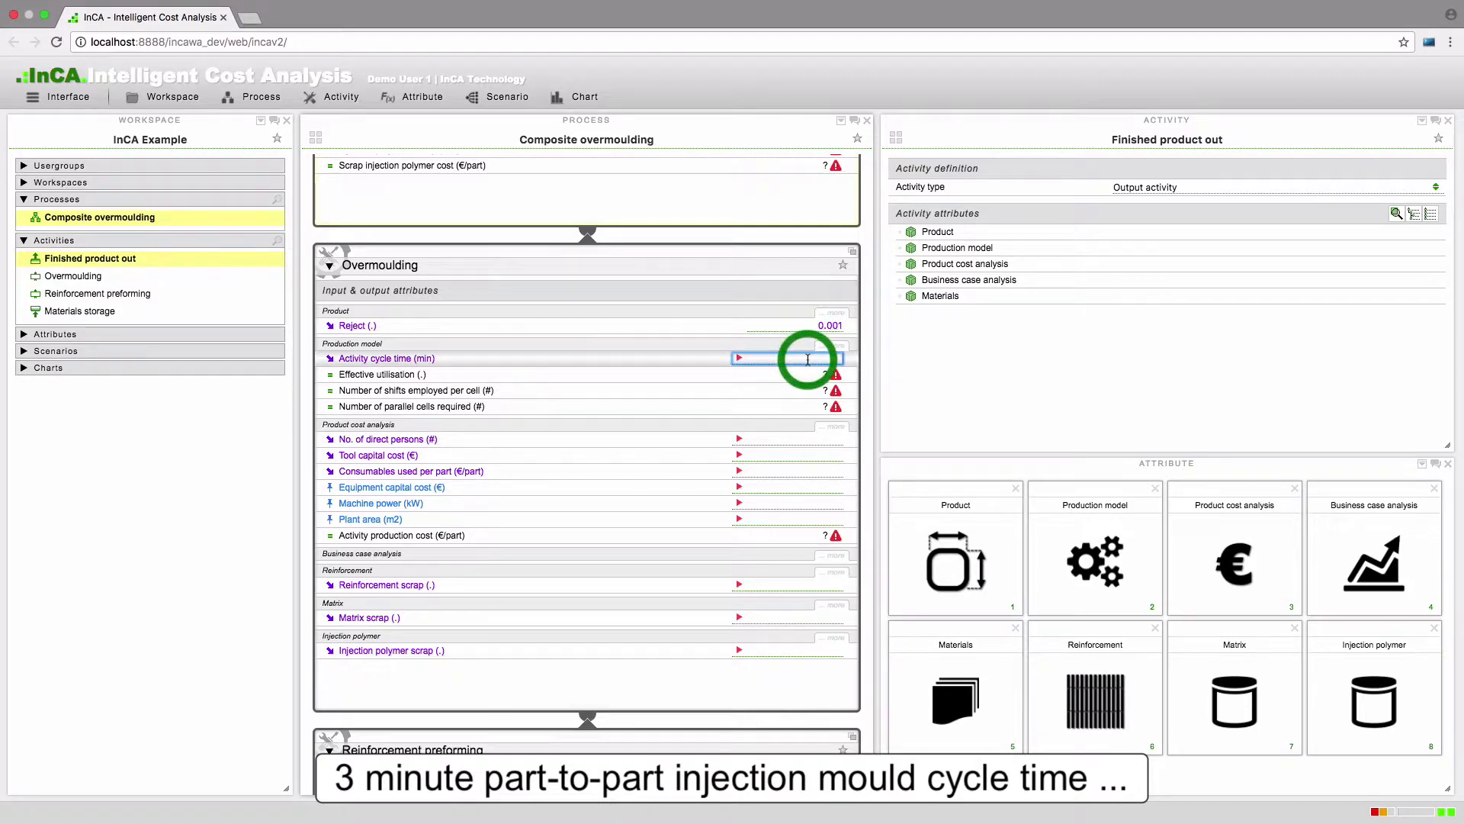
text(3)
key(Return)
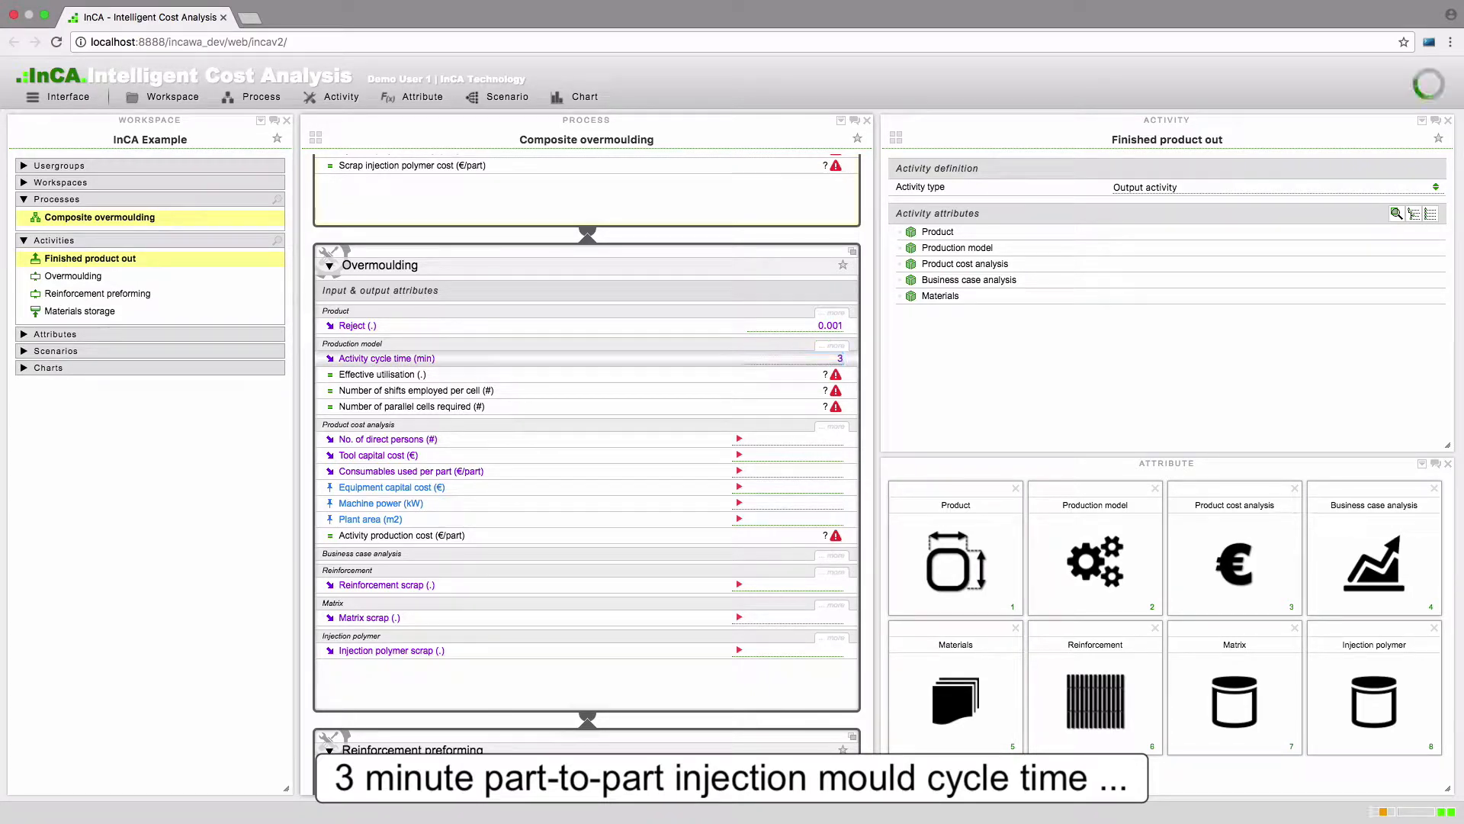
Set Overmoulding's number of direct persons to 1 and its tool capital cost to 120000 €
click(825, 439)
text(1)
key(Return)
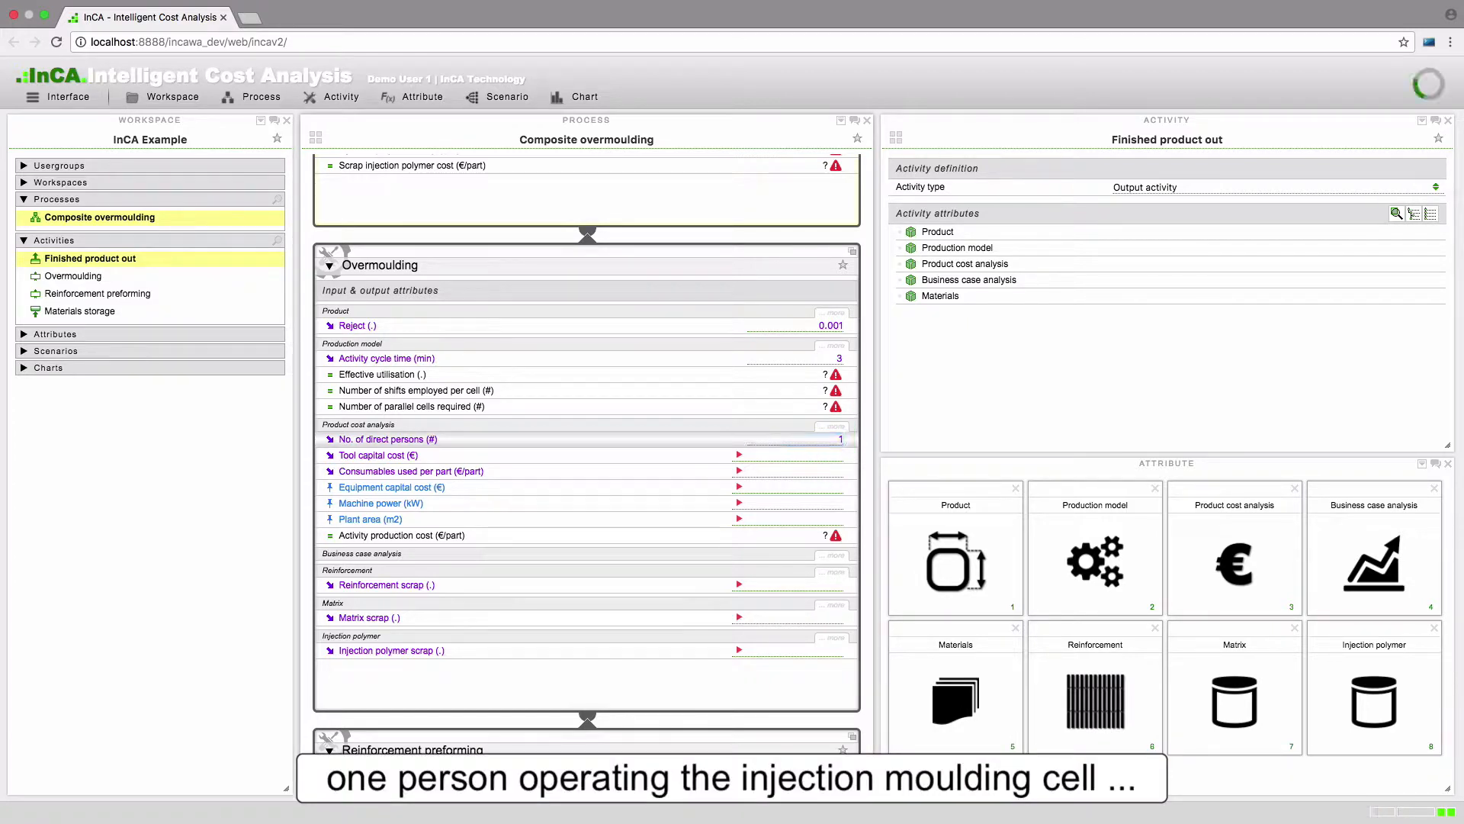
click(823, 455)
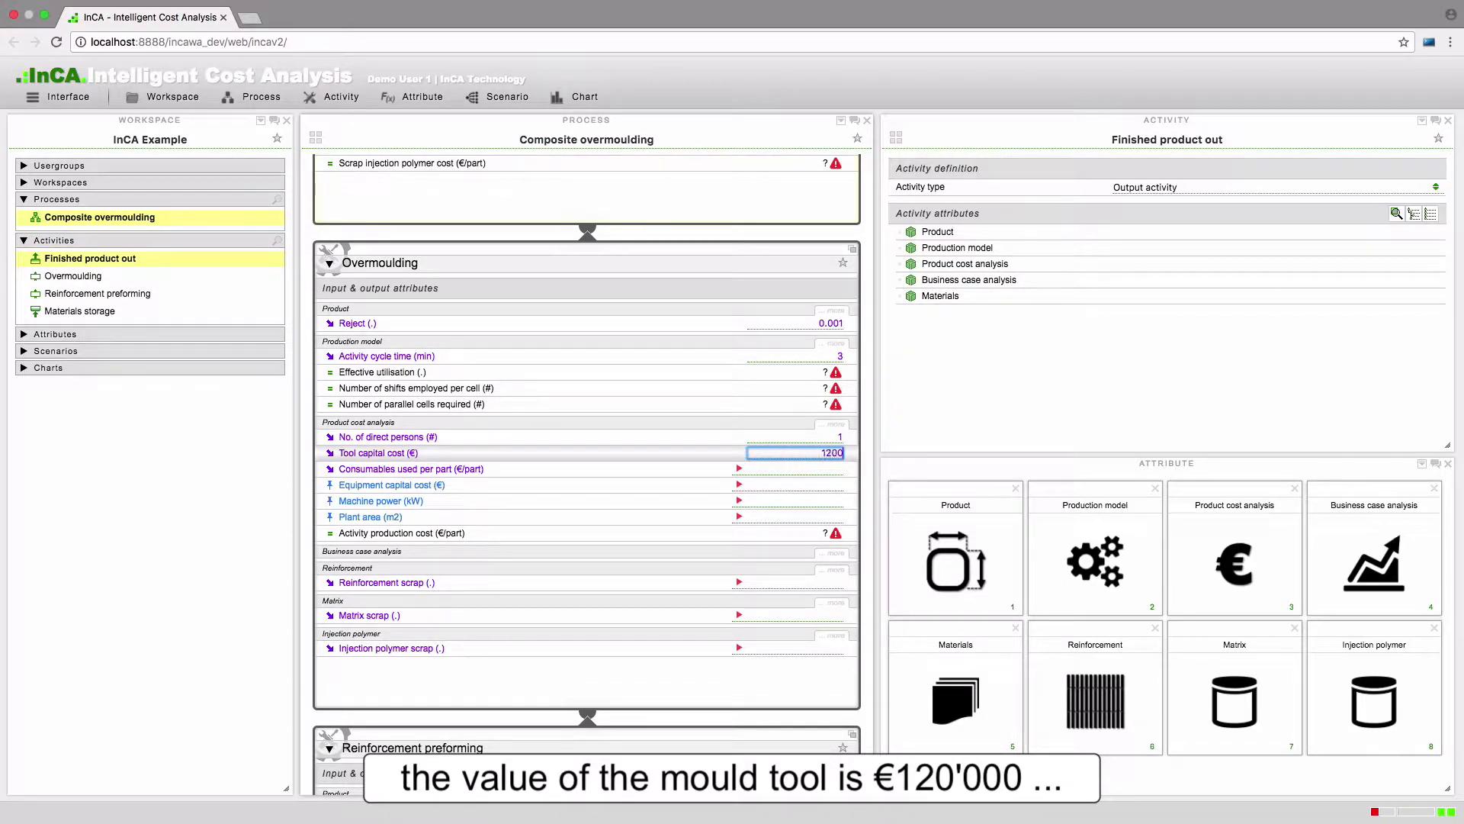
text(120000)
key(Return)
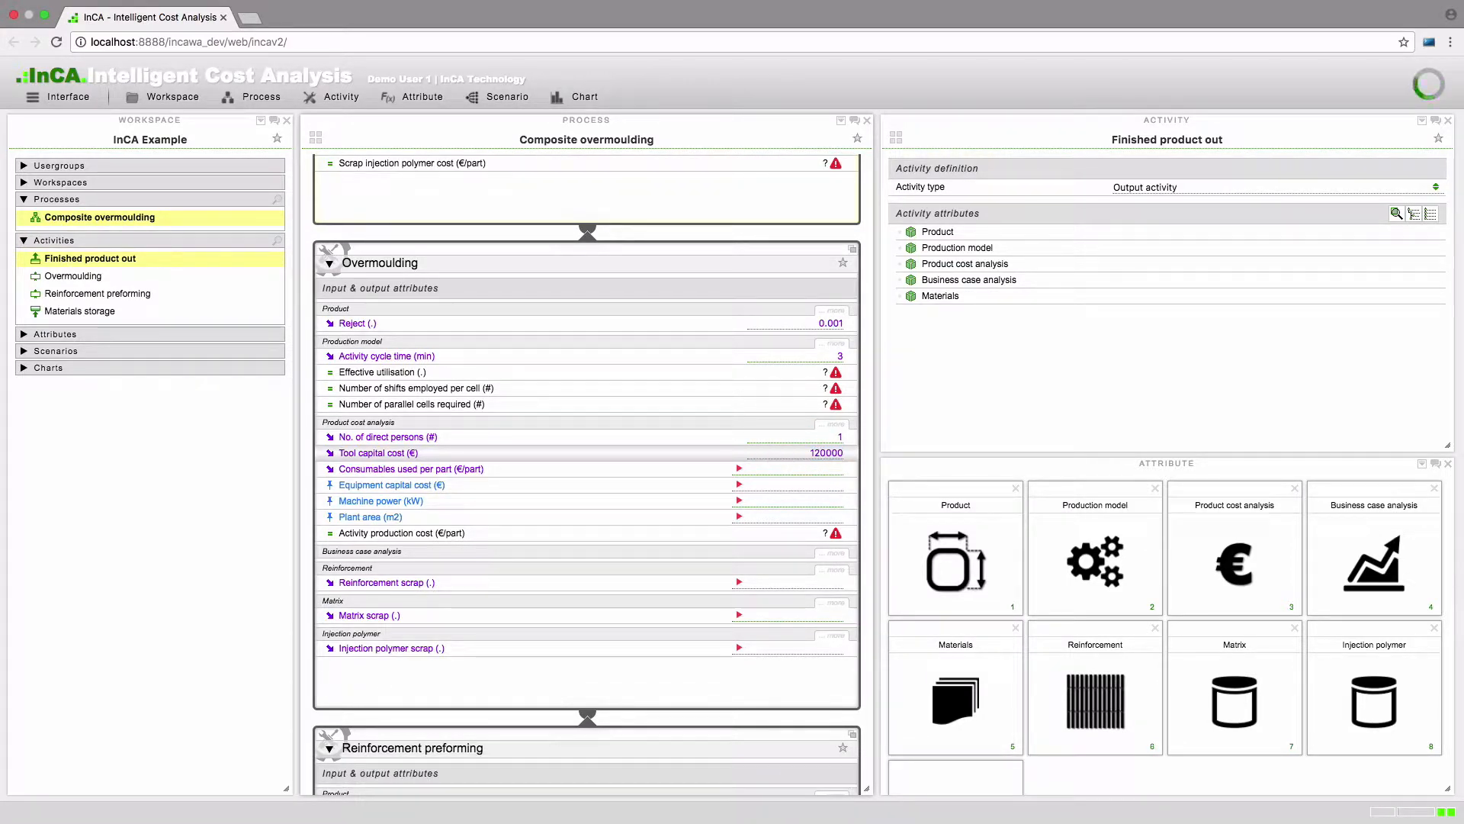
Set Overmoulding's consumables used per part to 0.20 €/part and its equipment capital cost to 800000 €
click(825, 469)
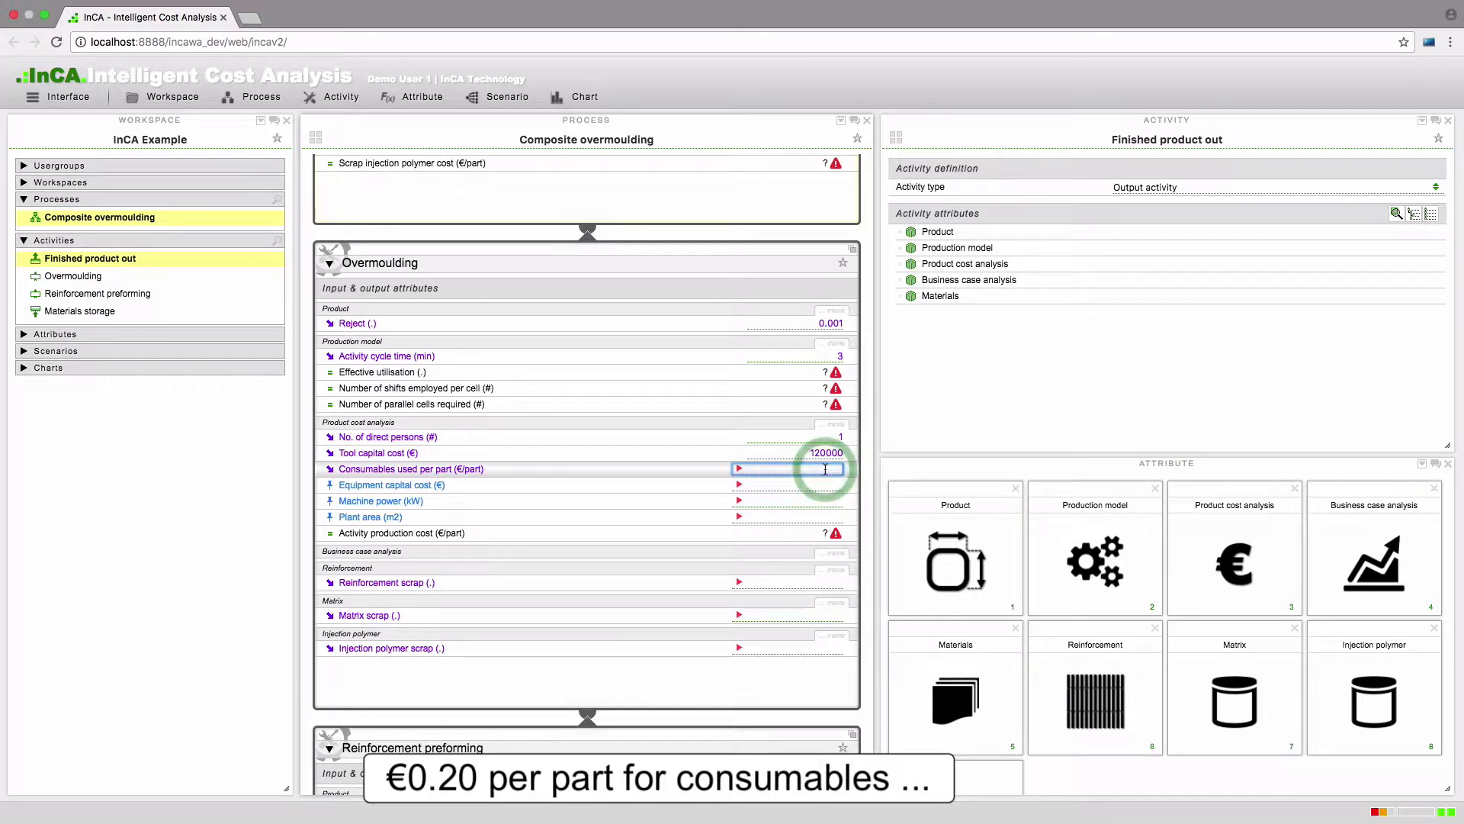
text(0.20)
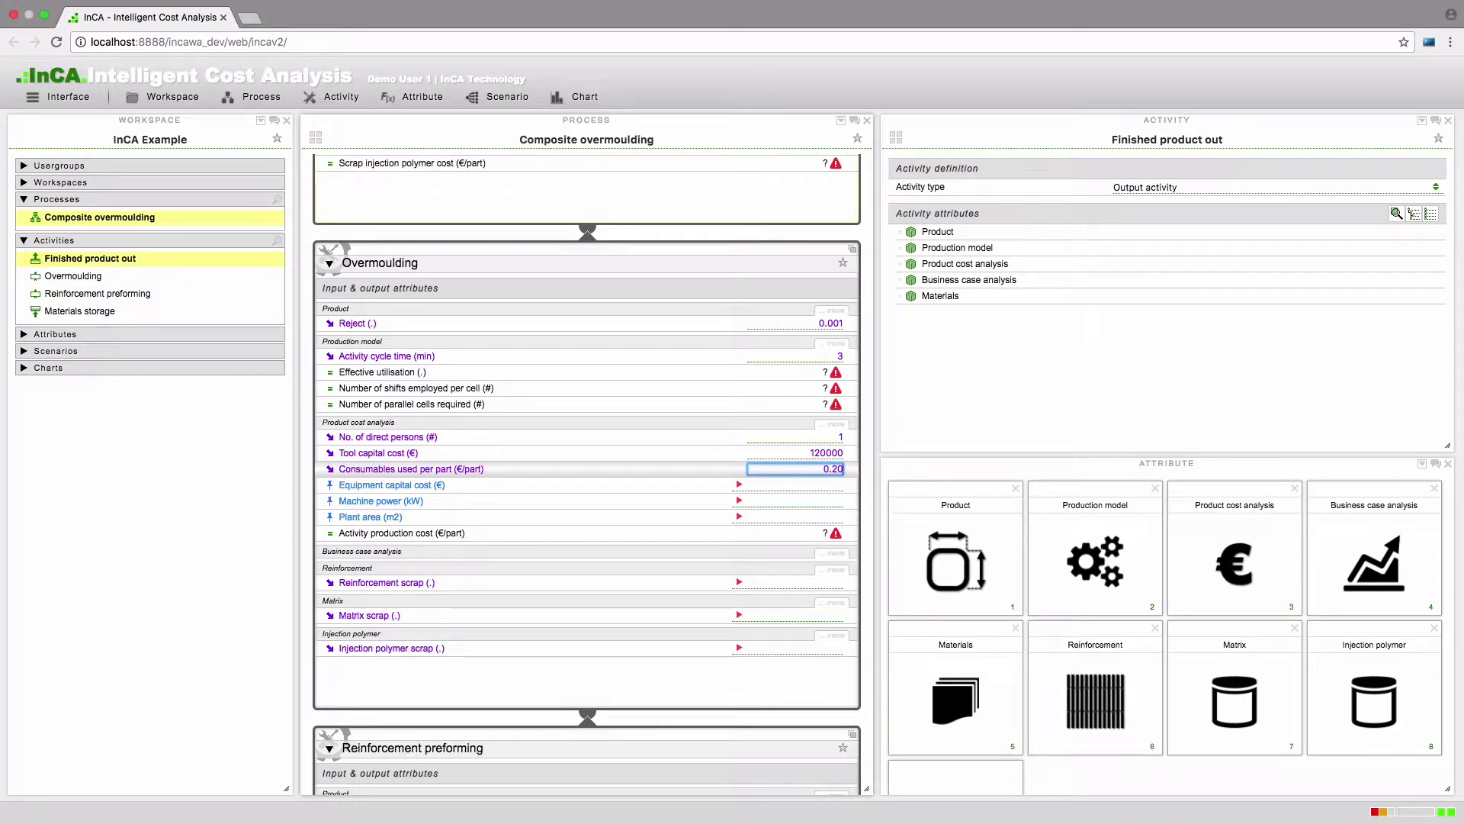
key(Return)
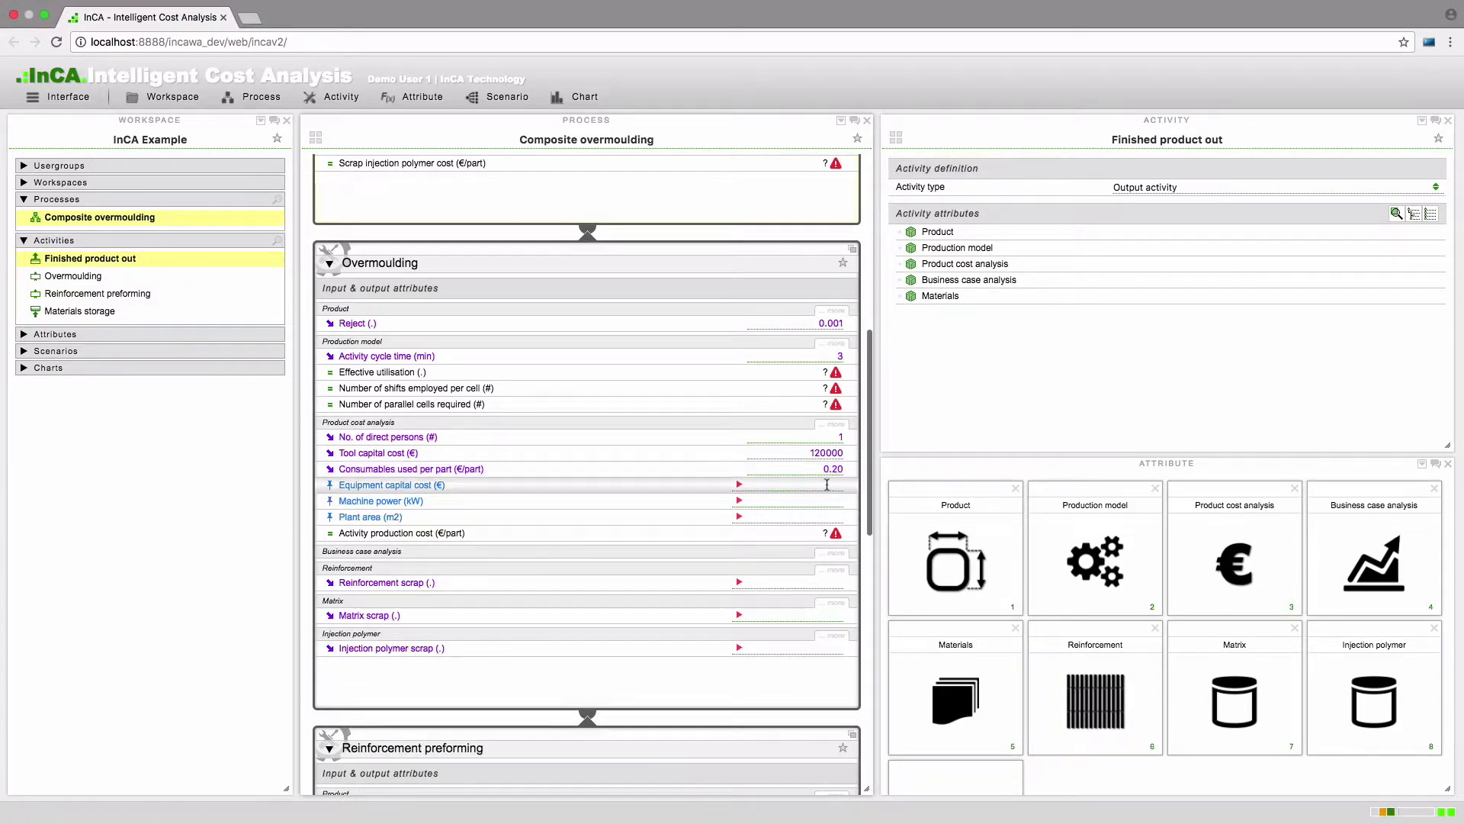
click(827, 484)
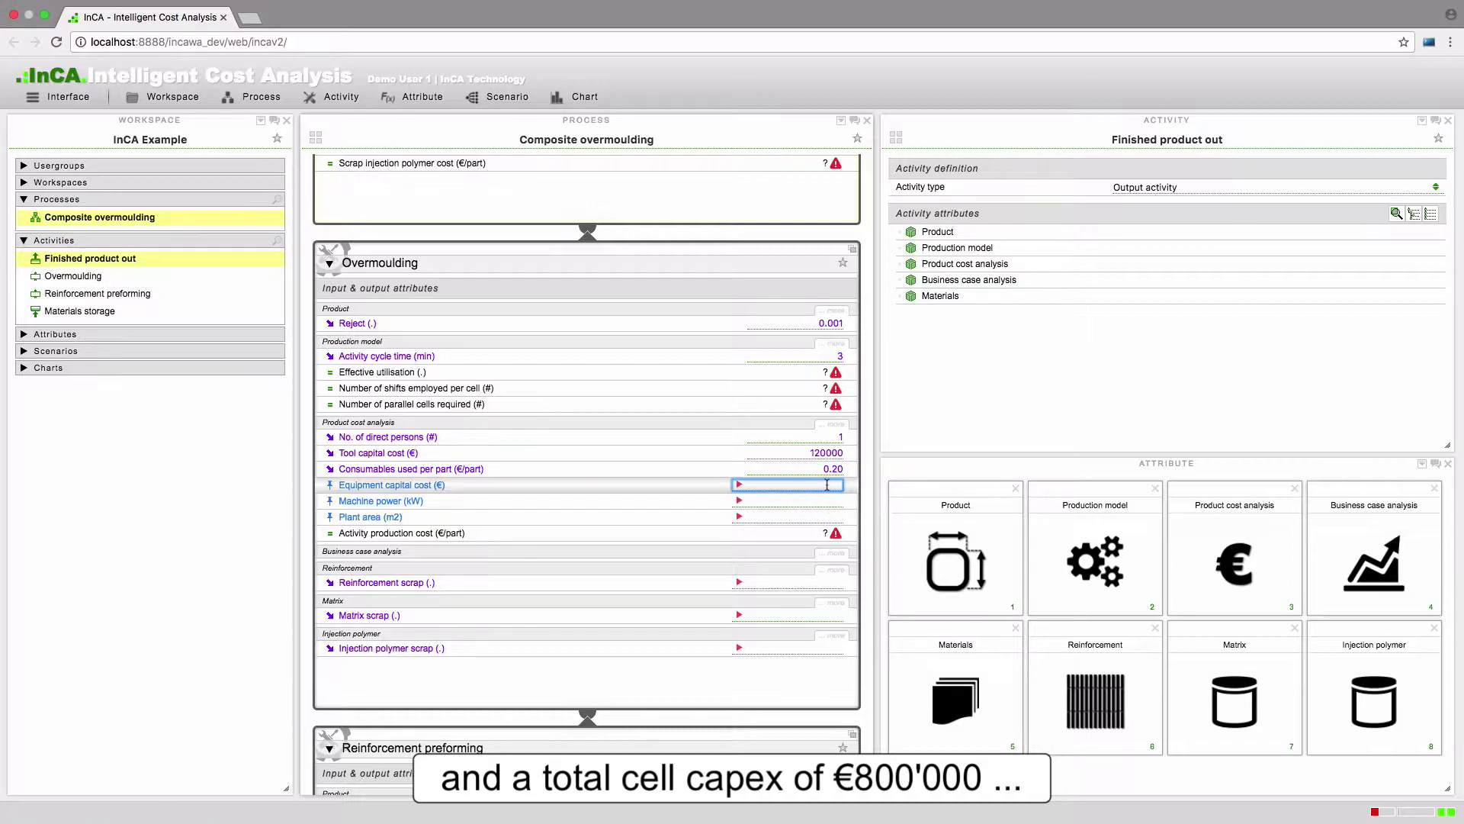
text(800000)
key(Return)
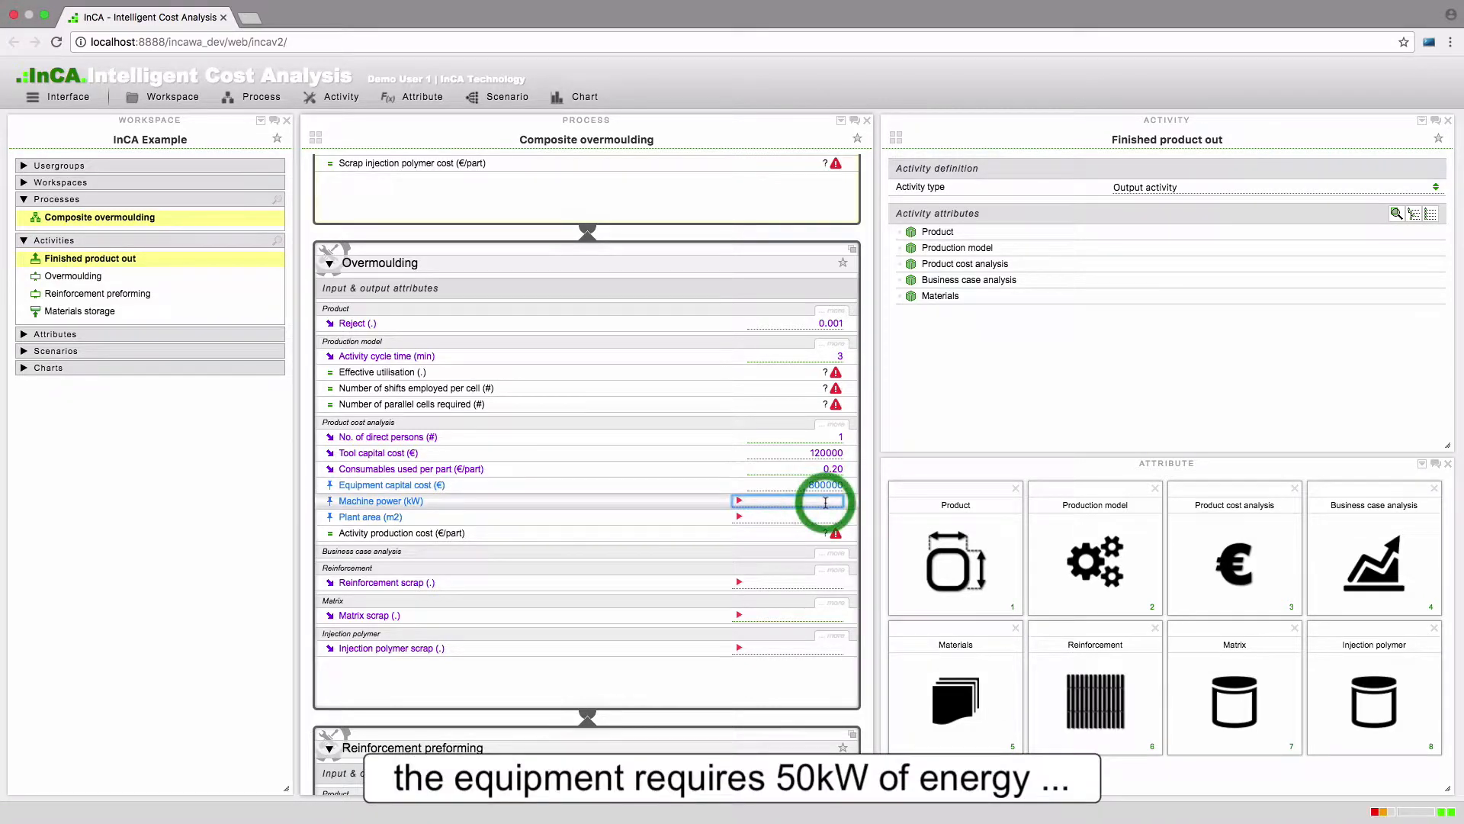
Set Overmoulding's machine power to 50 kW and its plant area to 50 m2
text(50)
key(Return)
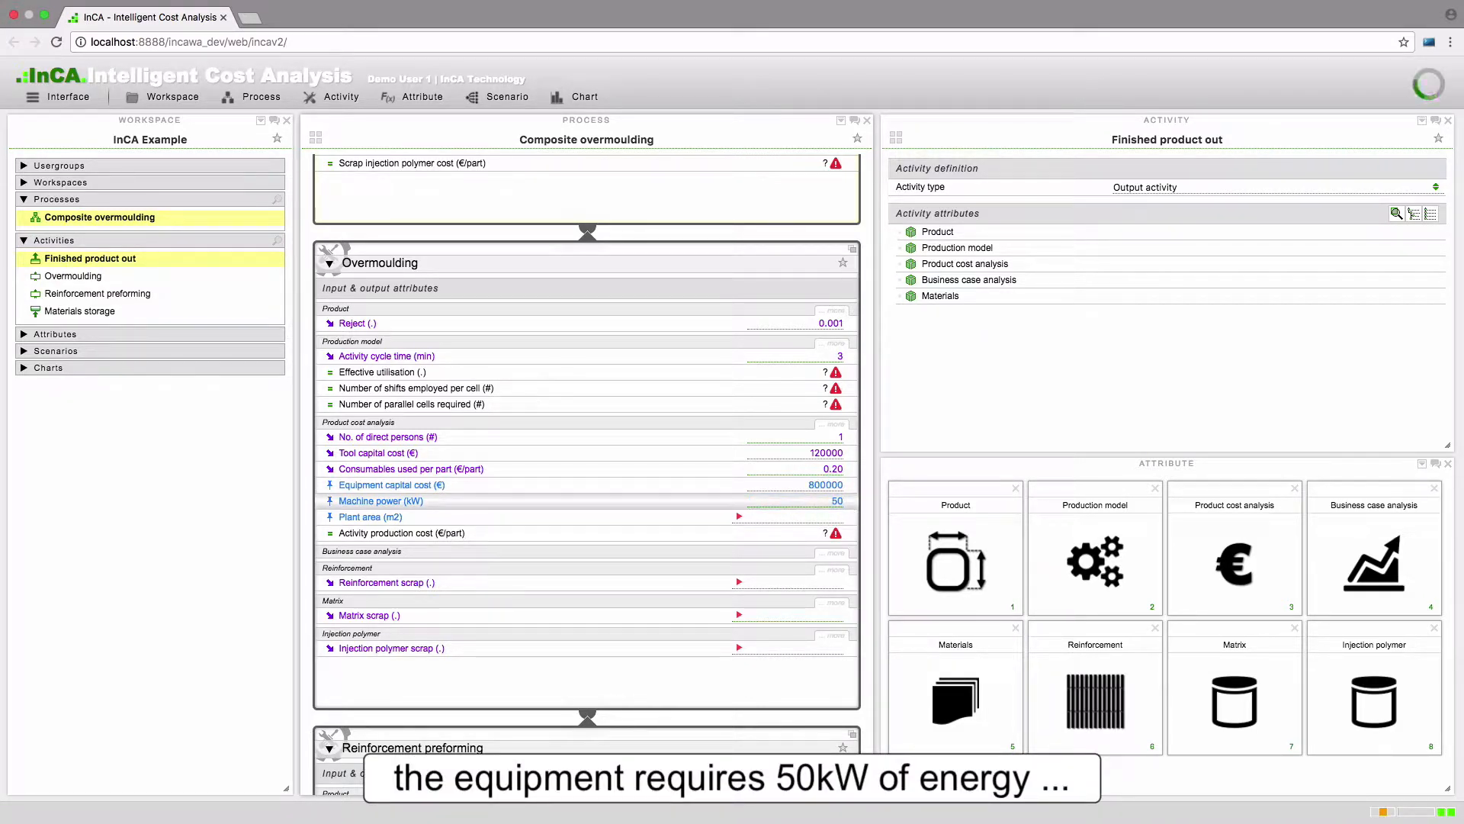
click(828, 517)
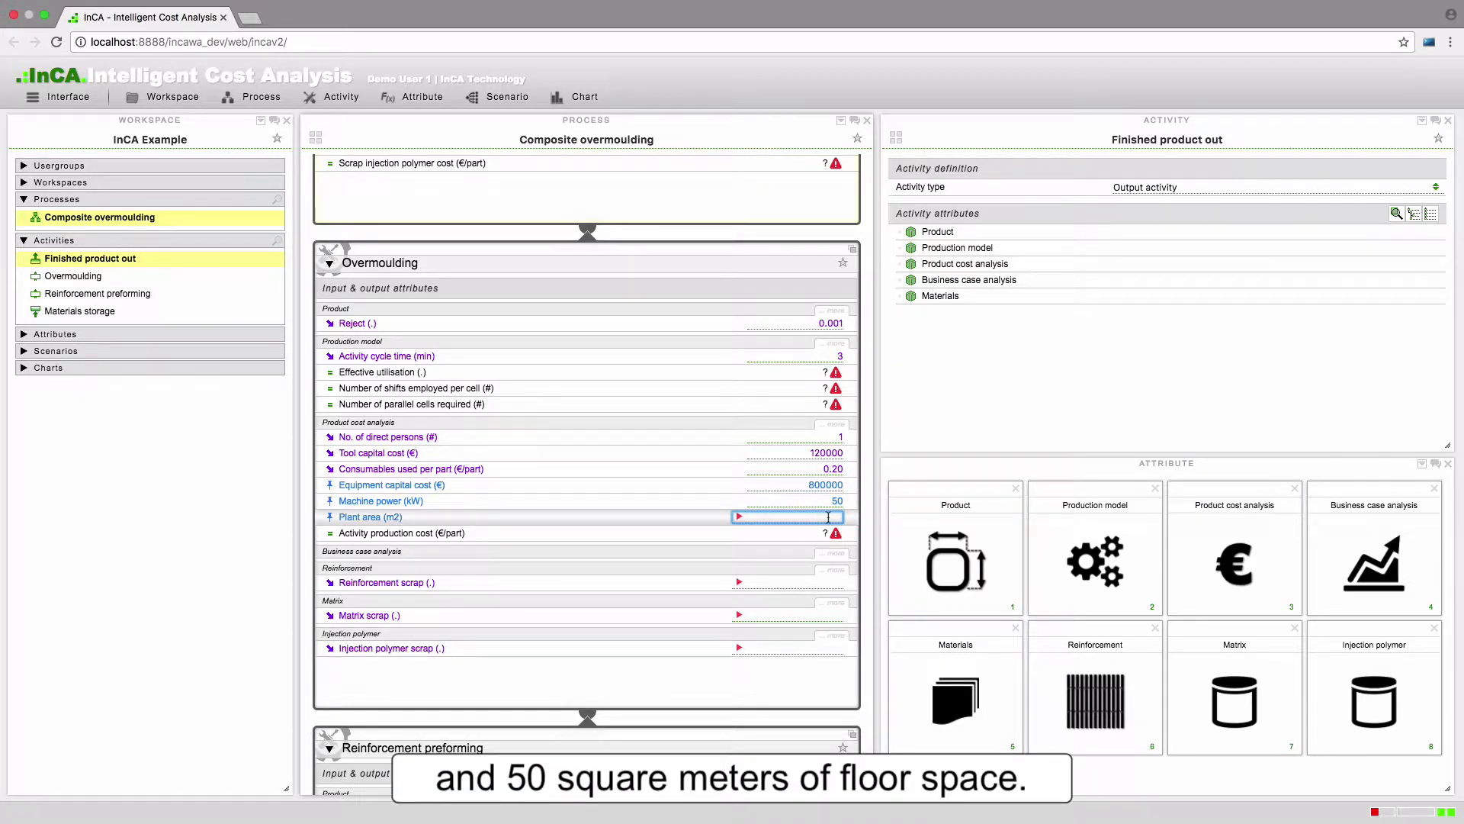
text(50)
key(Return)
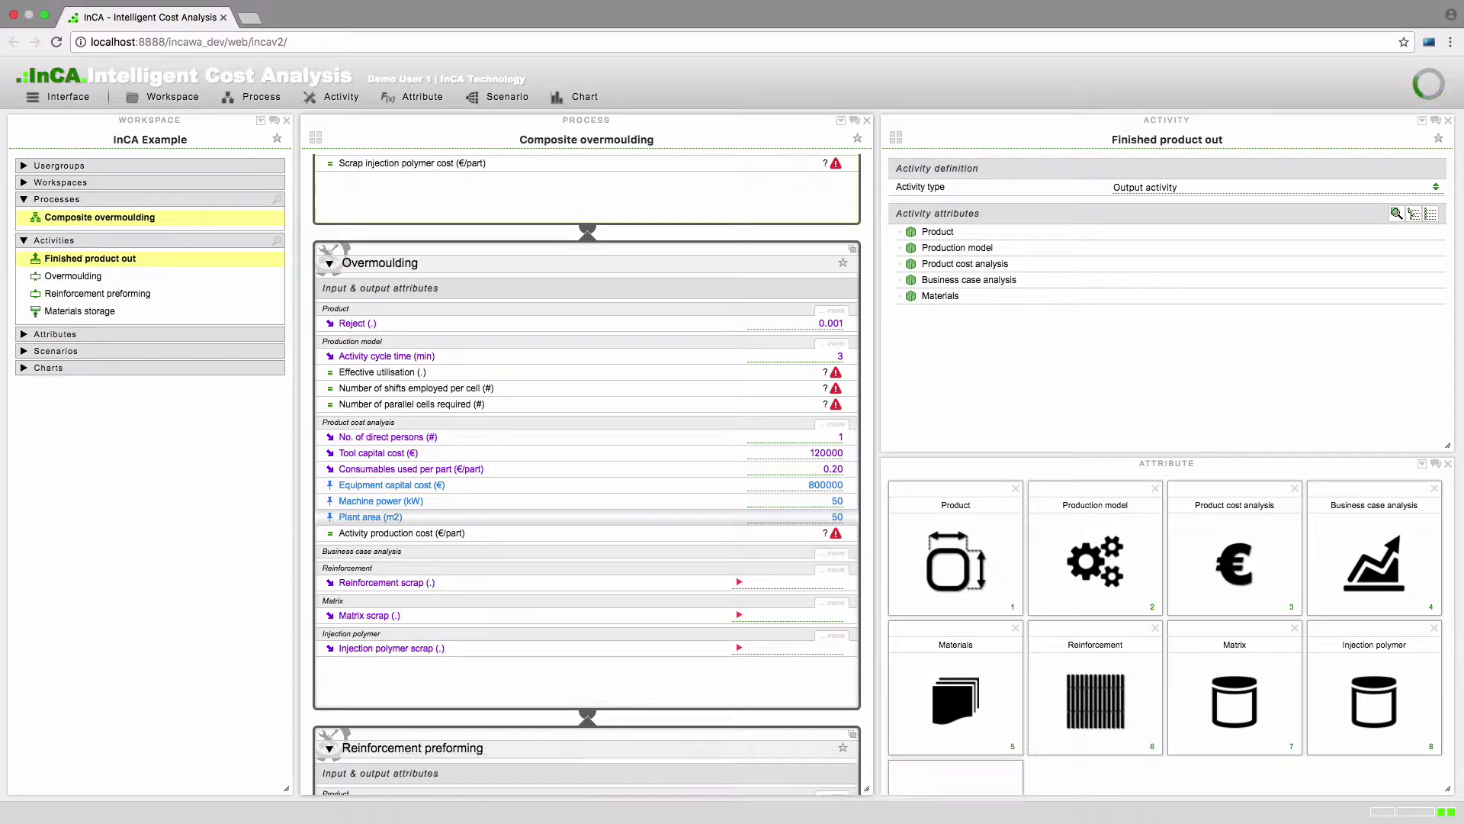
Set both the reinforcement scrap and the matrix scrap of the Overmoulding activity to 0
click(828, 583)
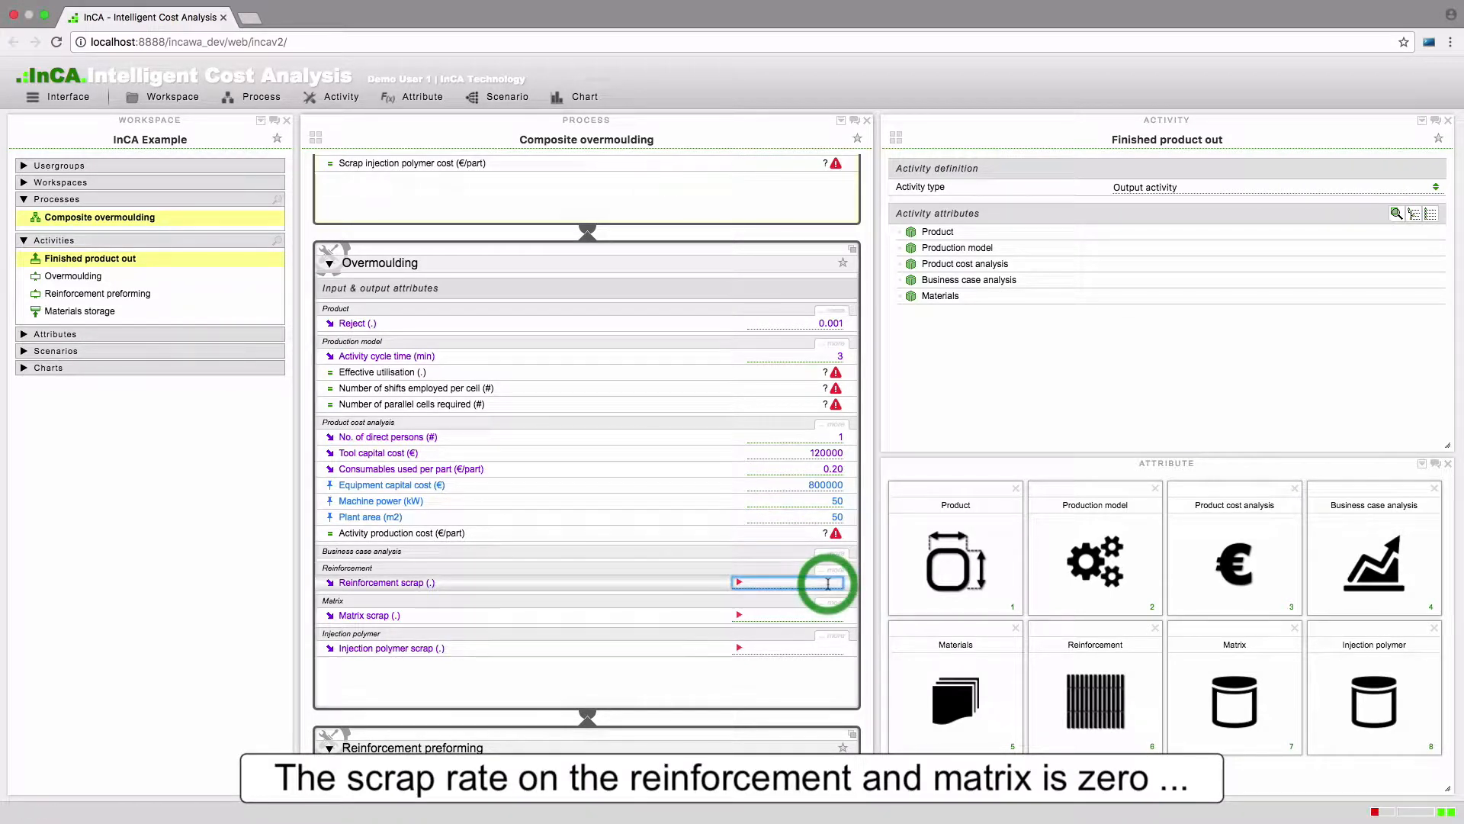
text(0)
key(Return)
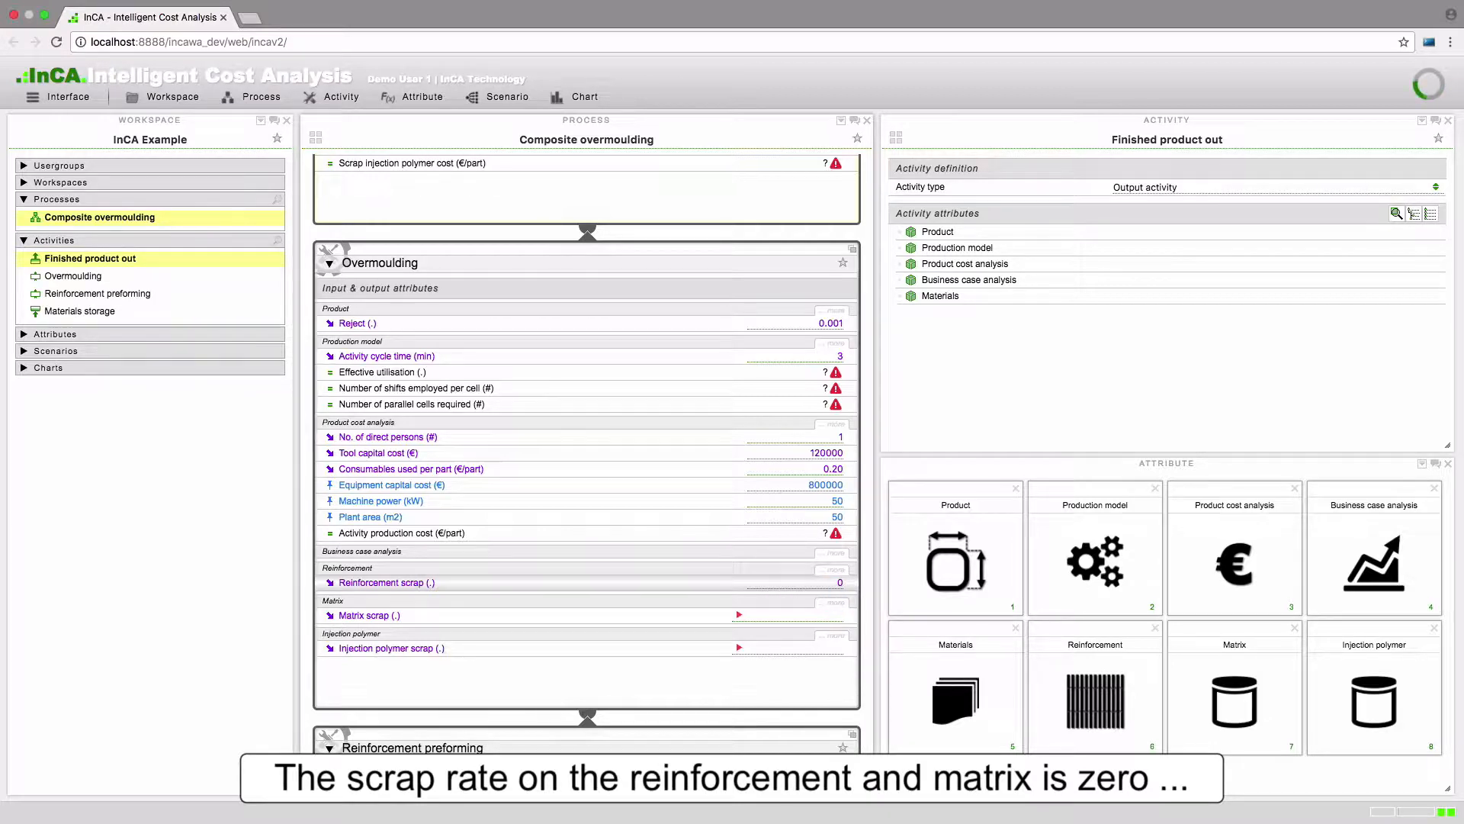
click(838, 615)
text(0)
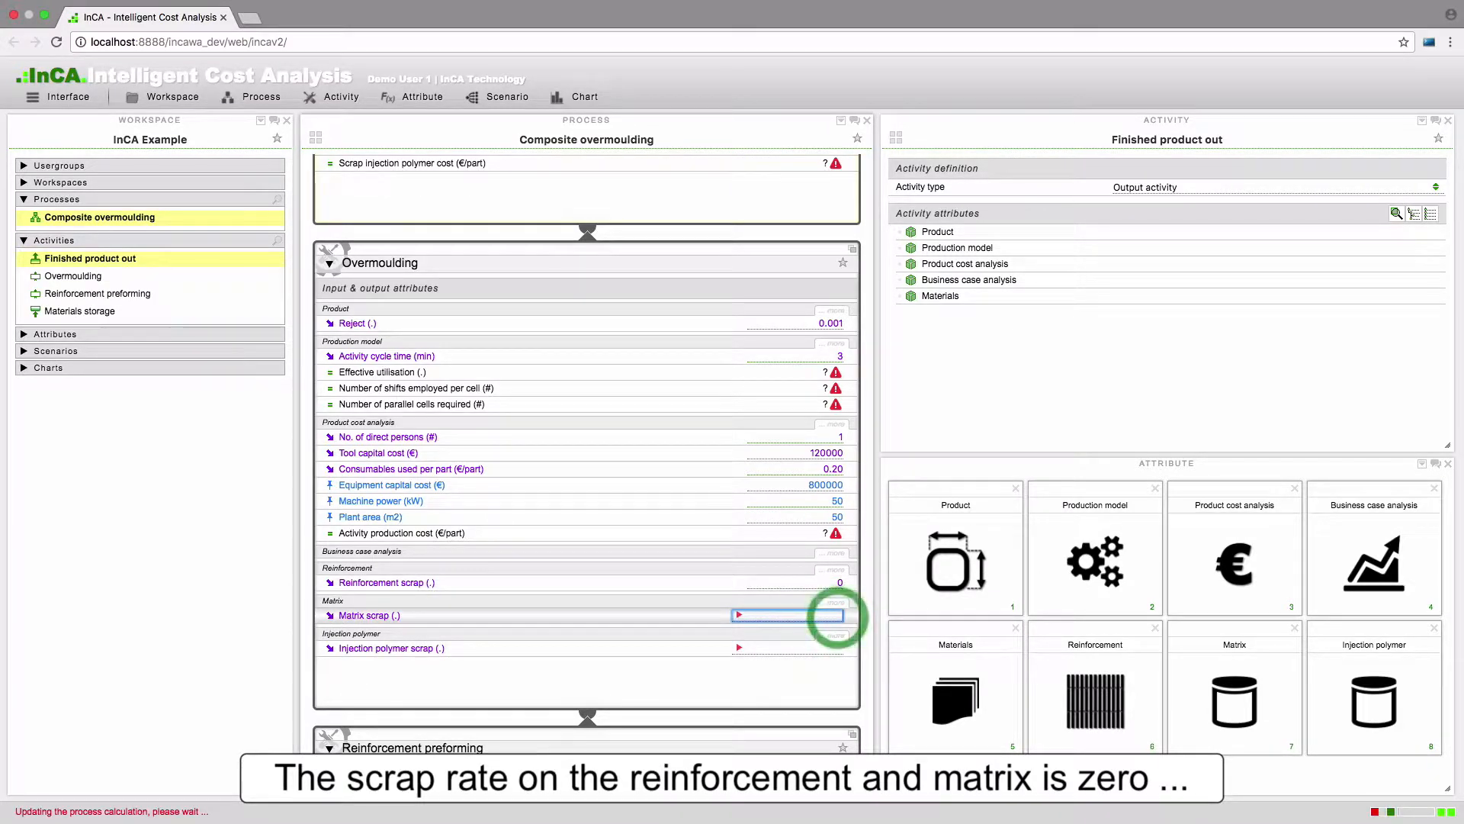
key(Return)
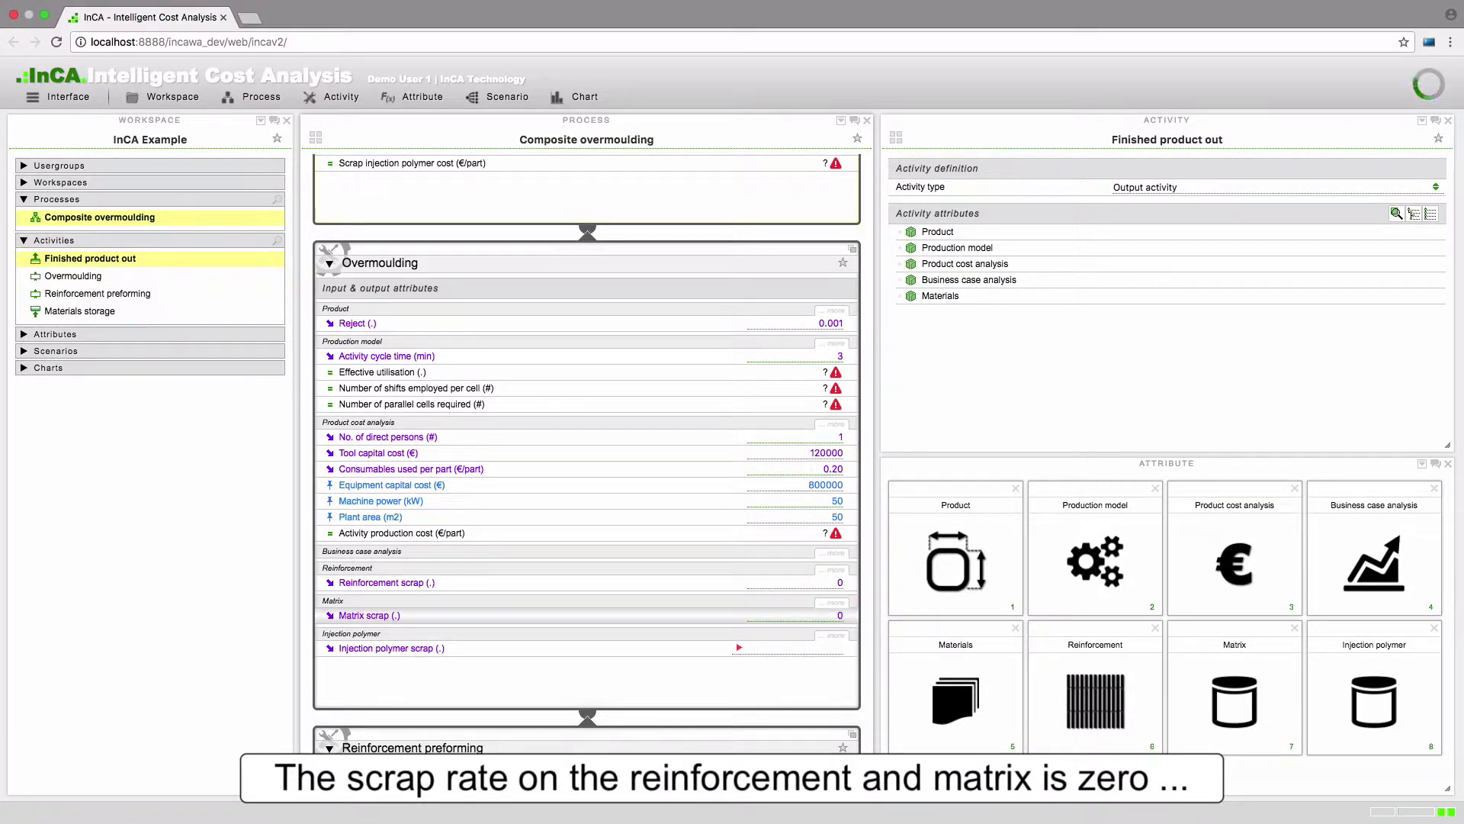
Set the Overmoulding activity's injection polymer scrap to 0.02
click(839, 648)
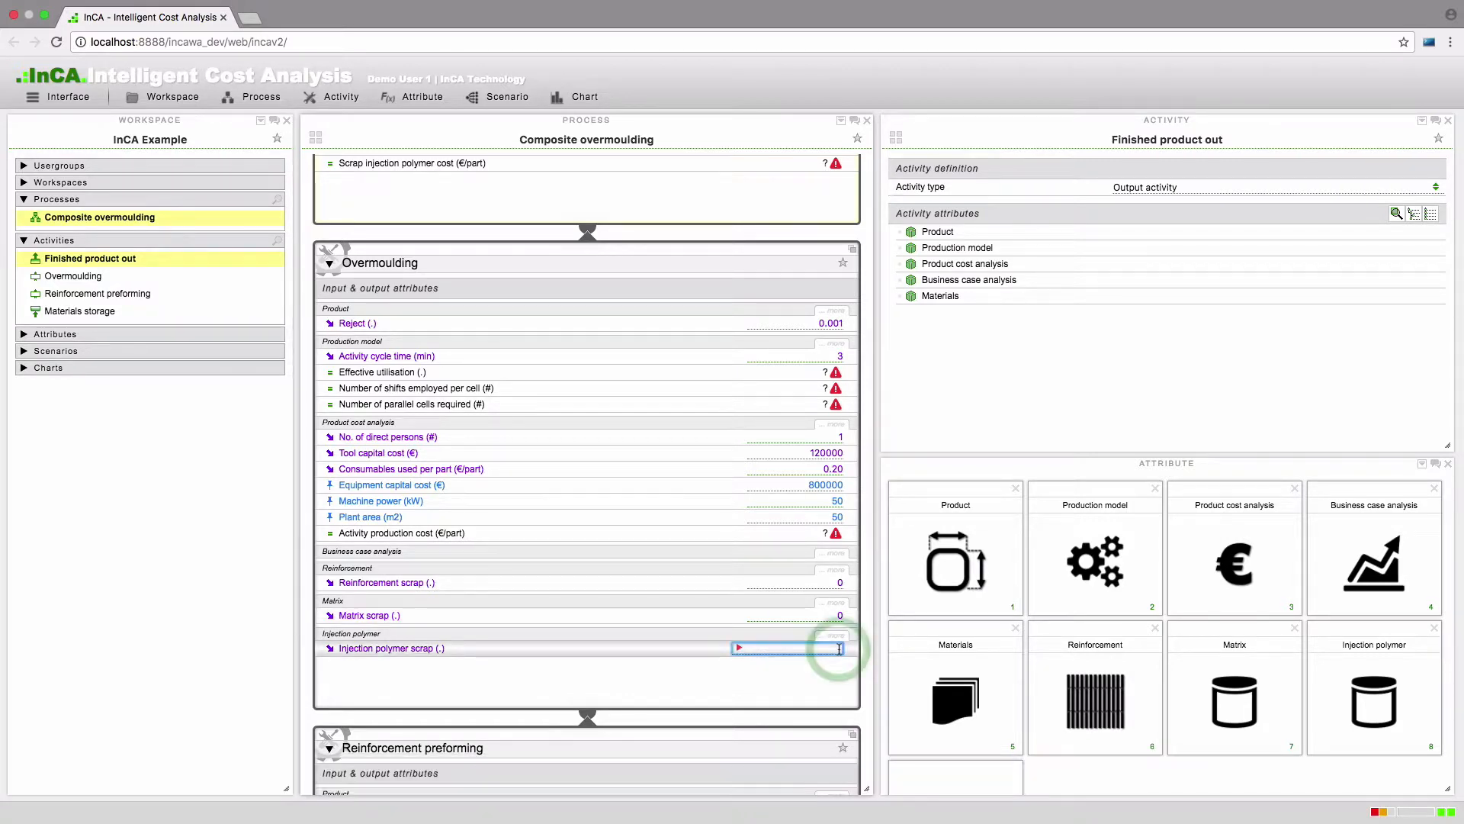
text(0.02)
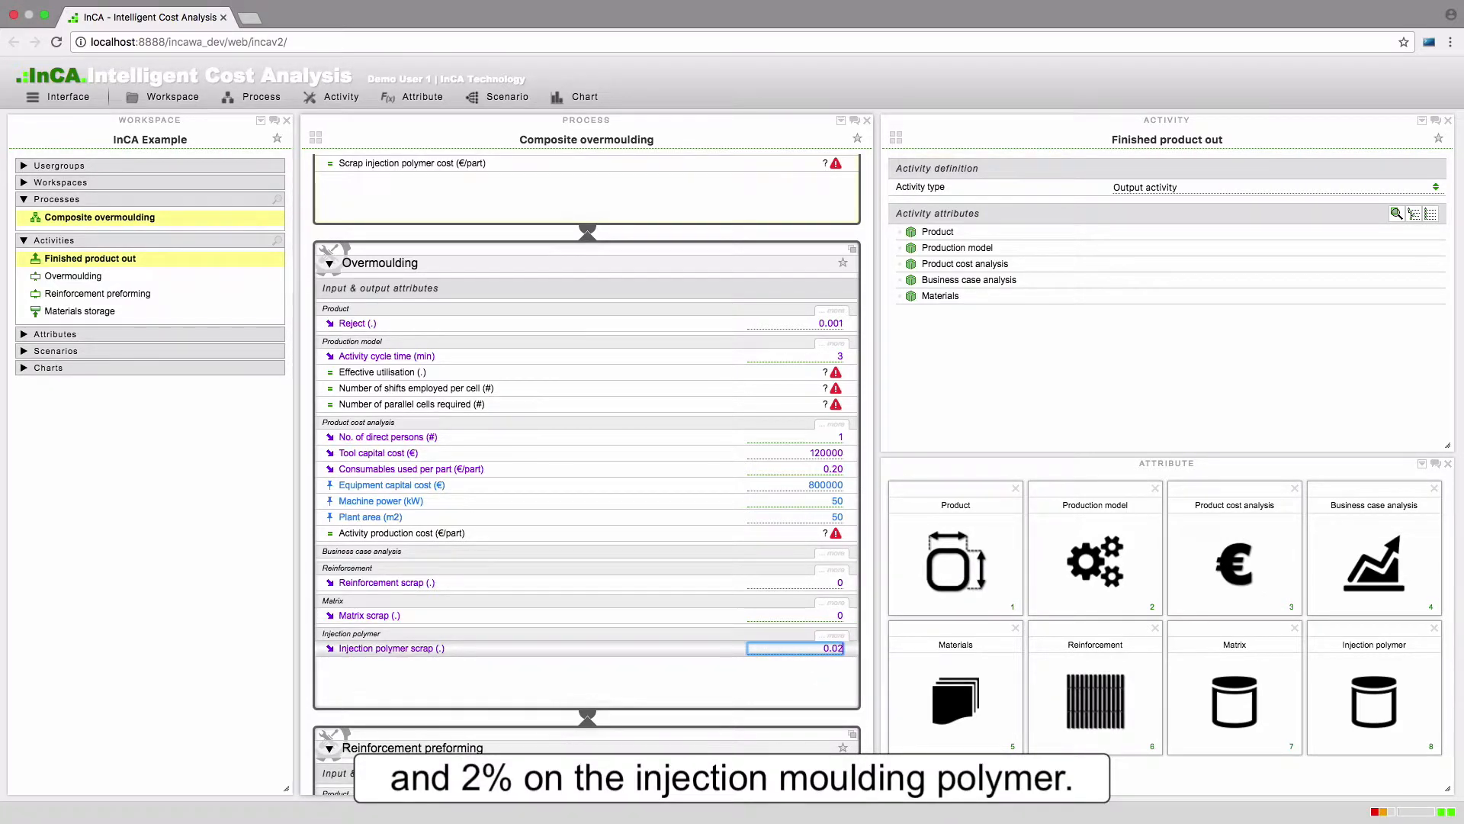
key(Return)
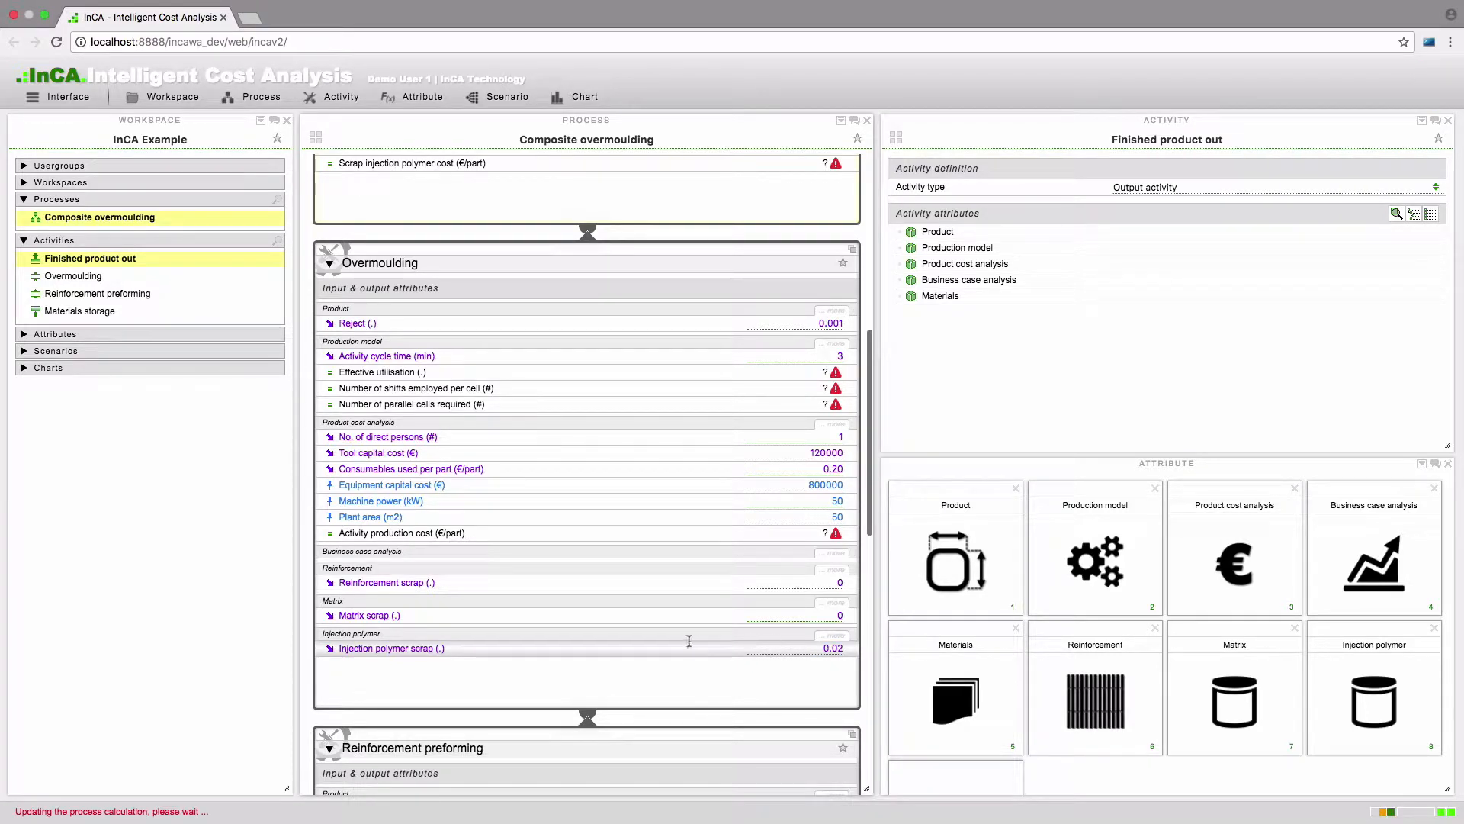
Set the Reinforcement preforming activity's reject rate to 0.001 and its activity cycle time to 4 min
scroll(688, 640, down, 8)
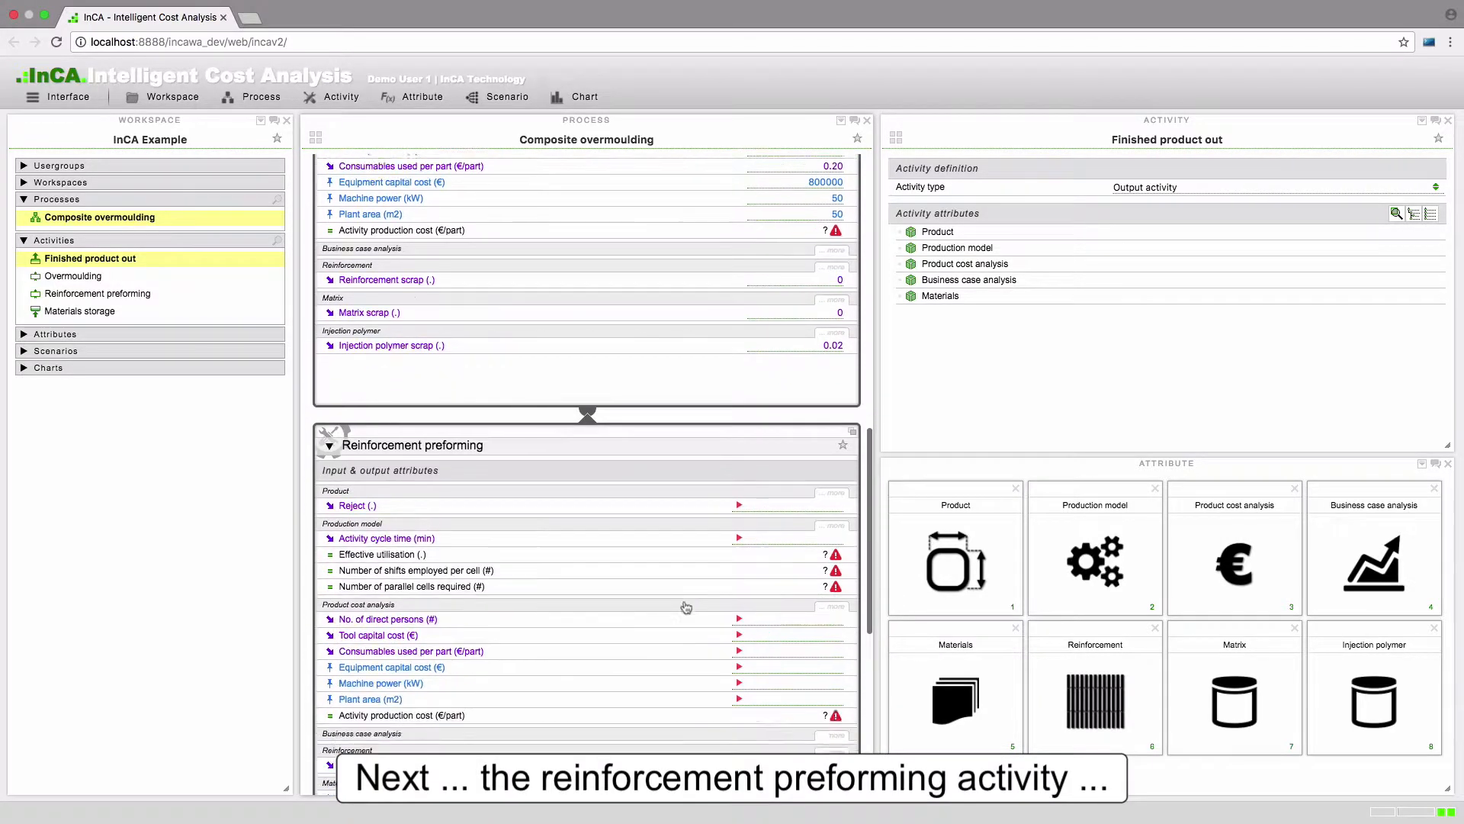
scroll(686, 607, down, 6)
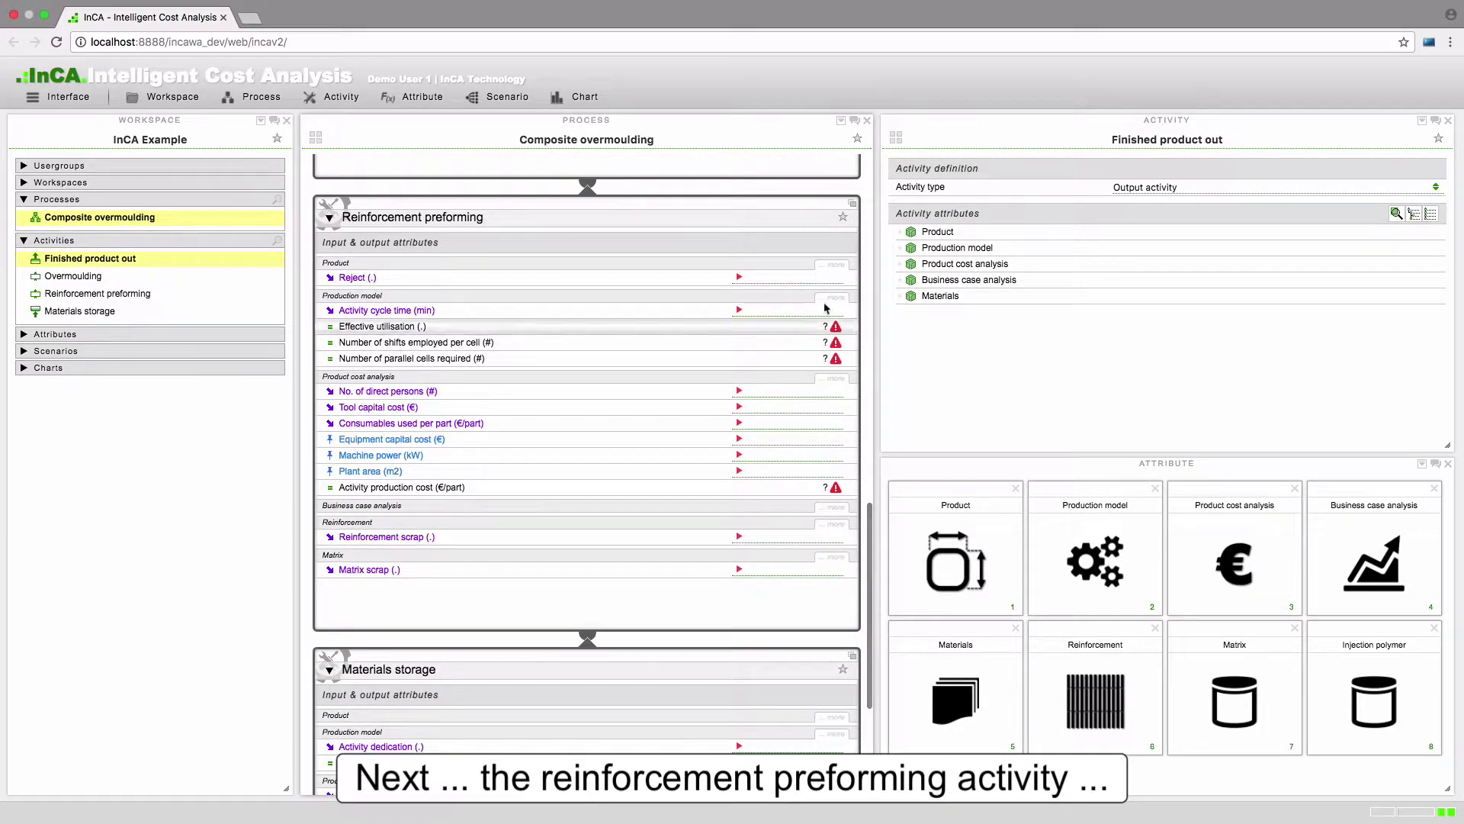
click(836, 278)
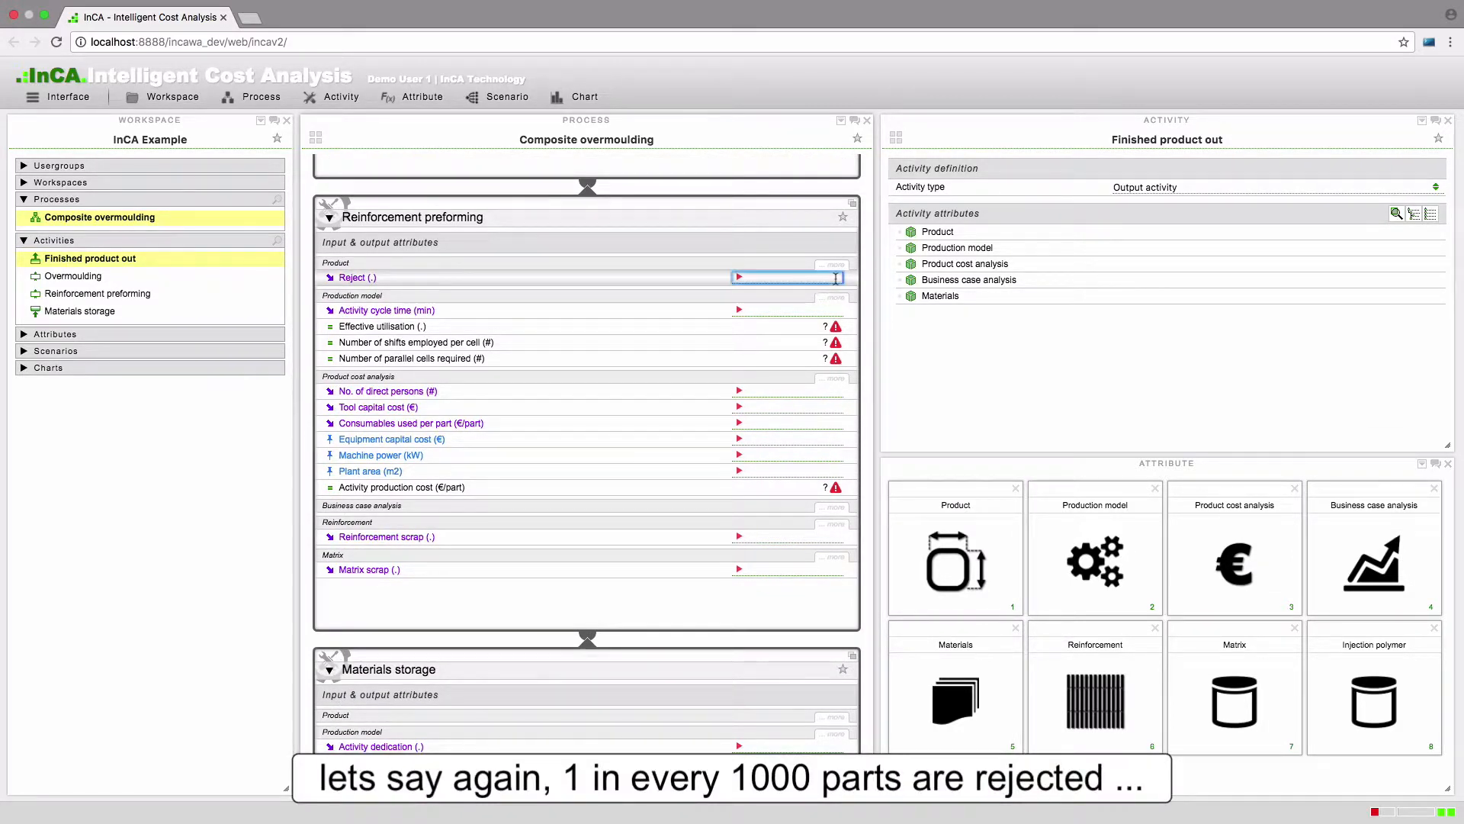
text(0.001)
key(Return)
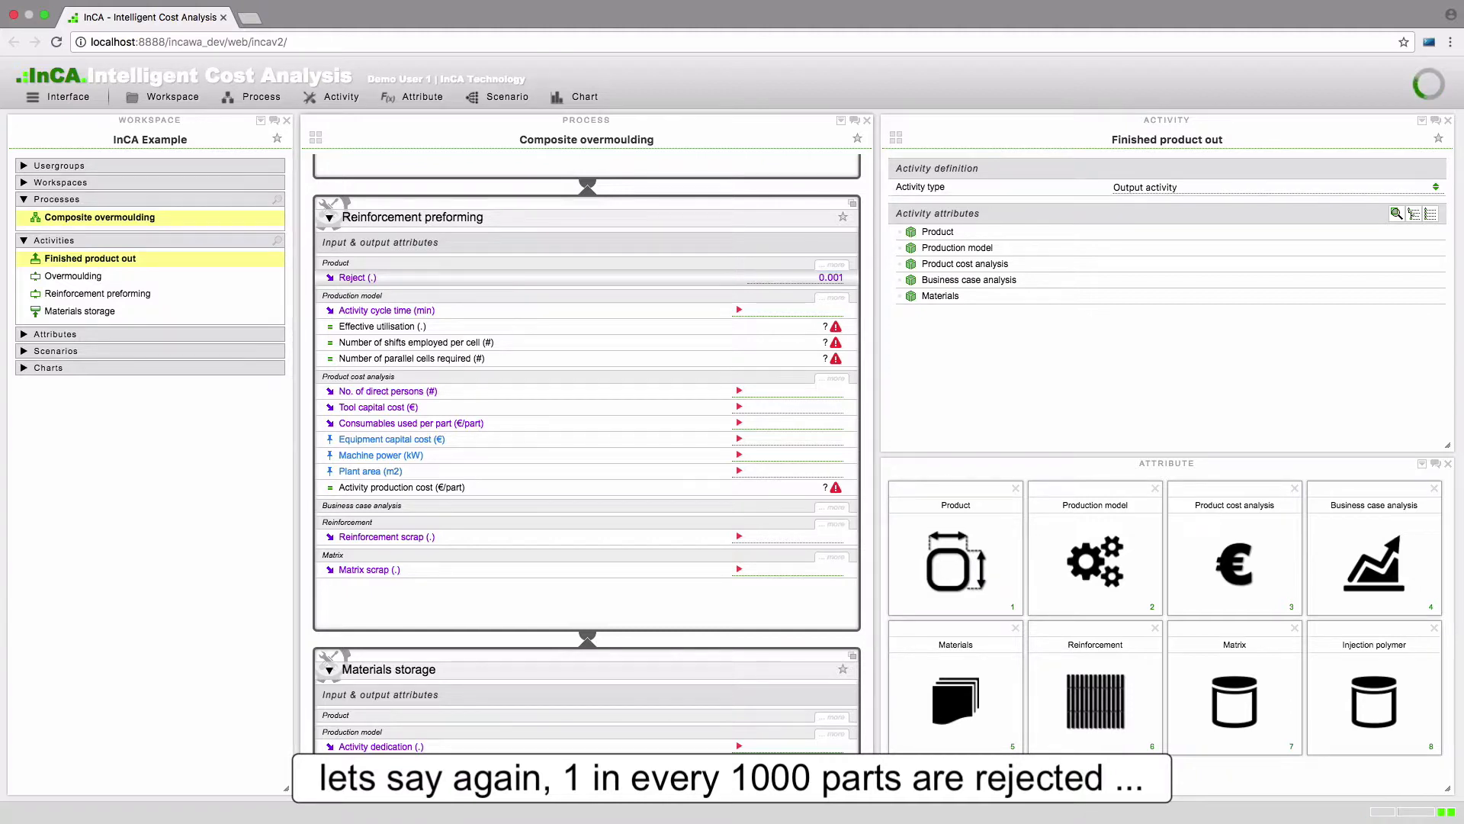
click(835, 312)
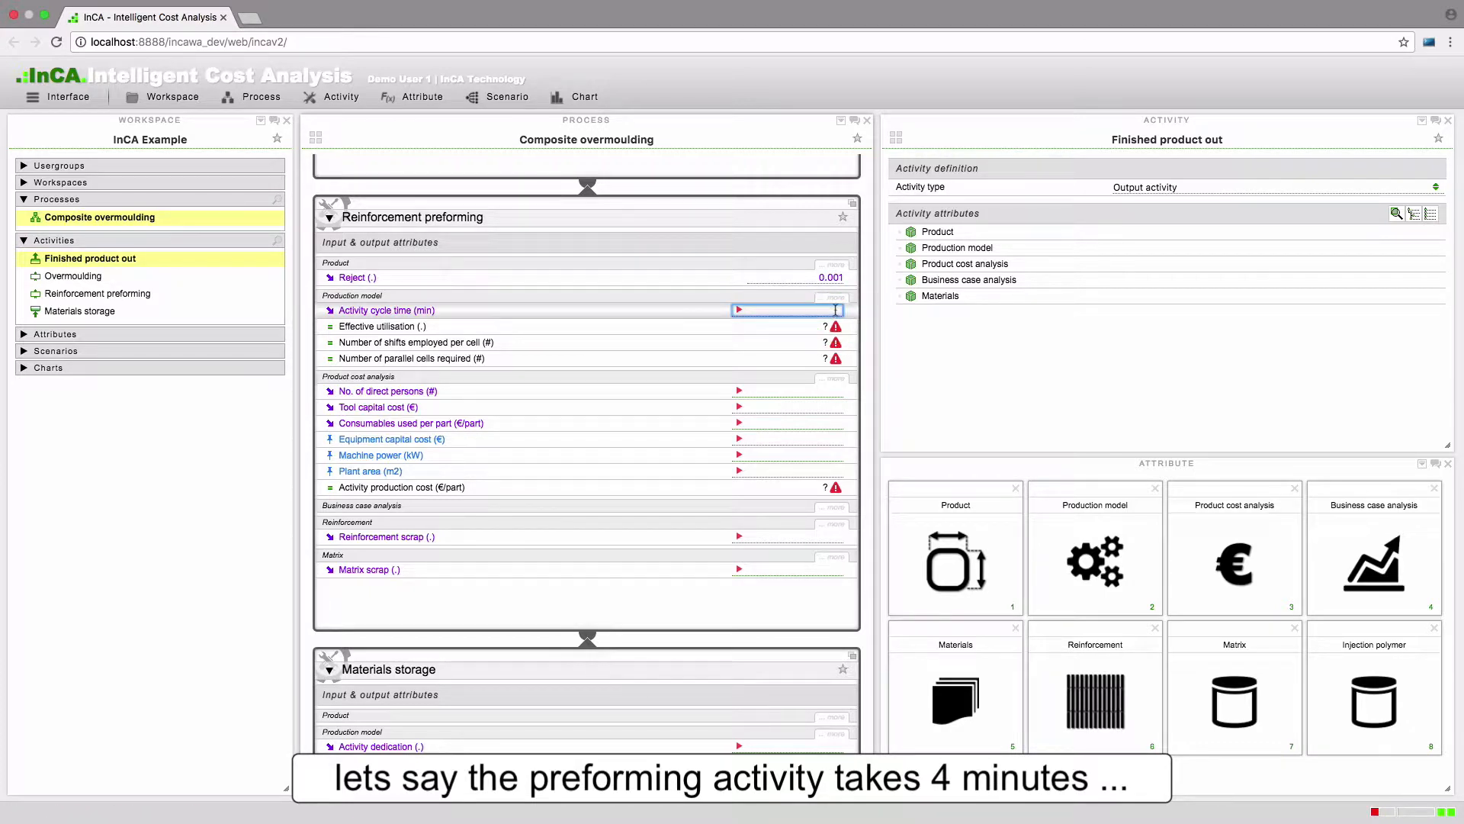
text(4)
key(Return)
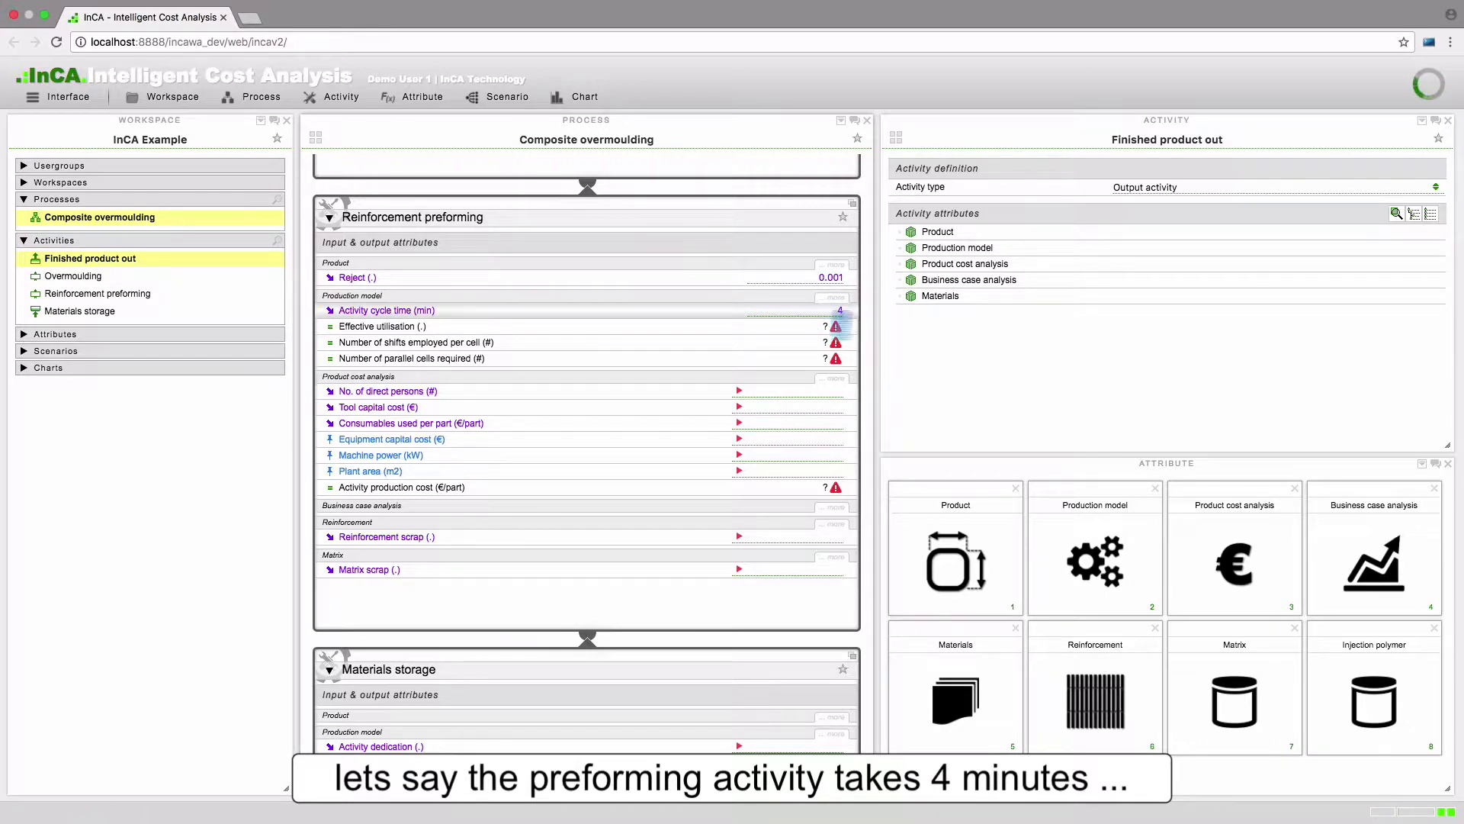
Set Reinforcement preforming's number of direct persons to 1 and its tool capital cost to 20000 €
click(829, 392)
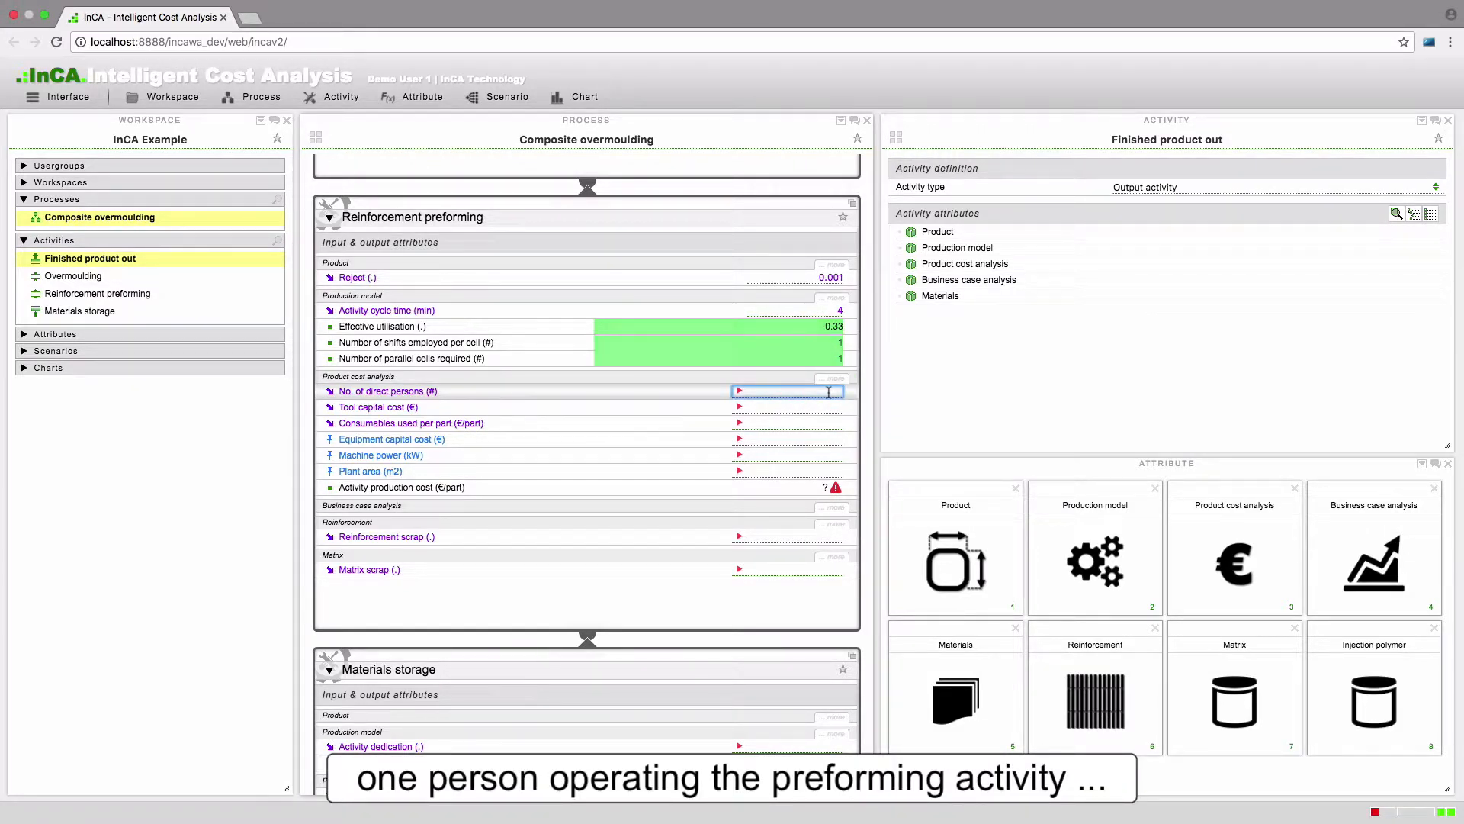
text(1)
key(Return)
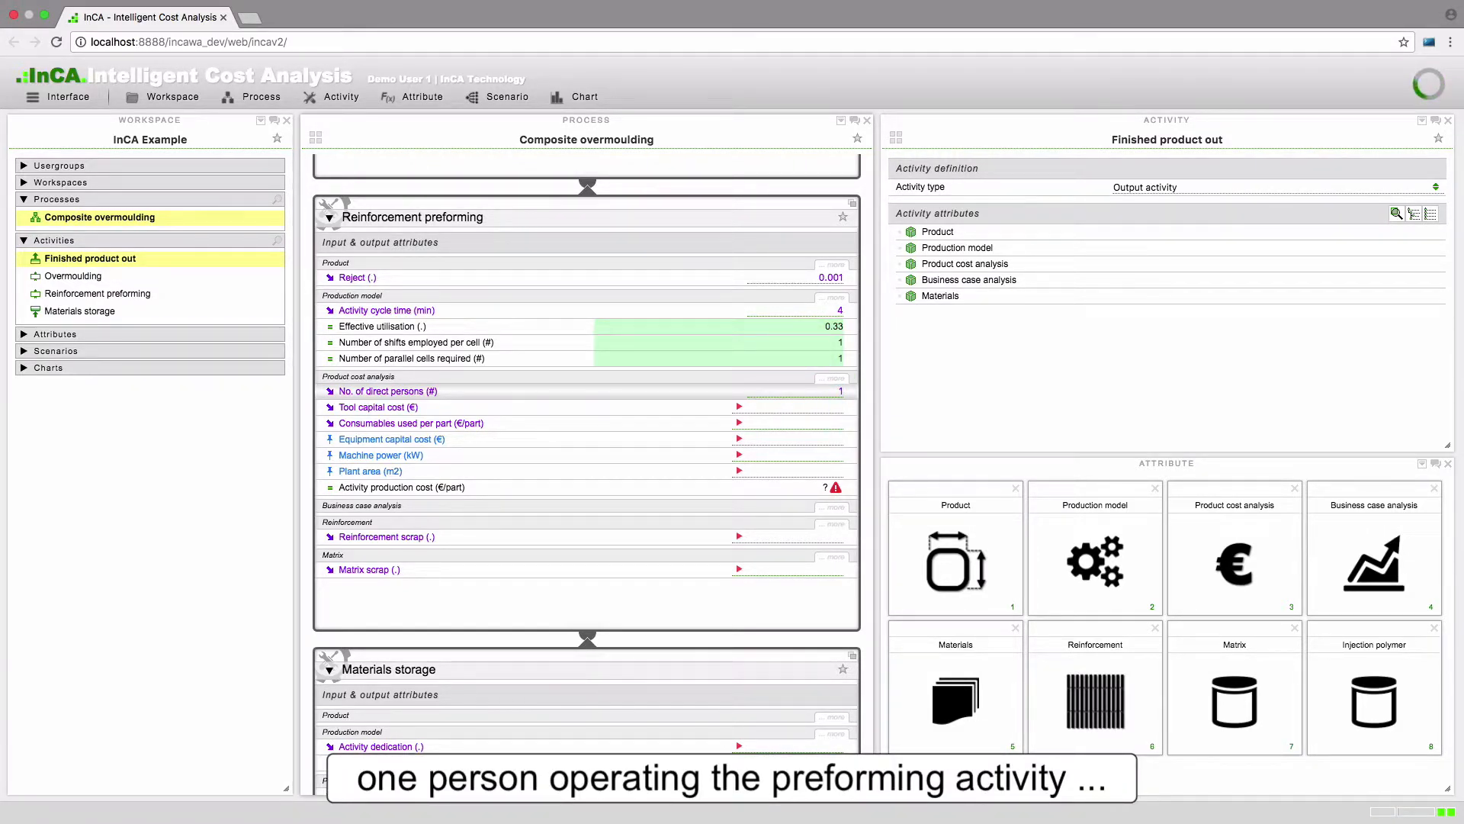
click(829, 407)
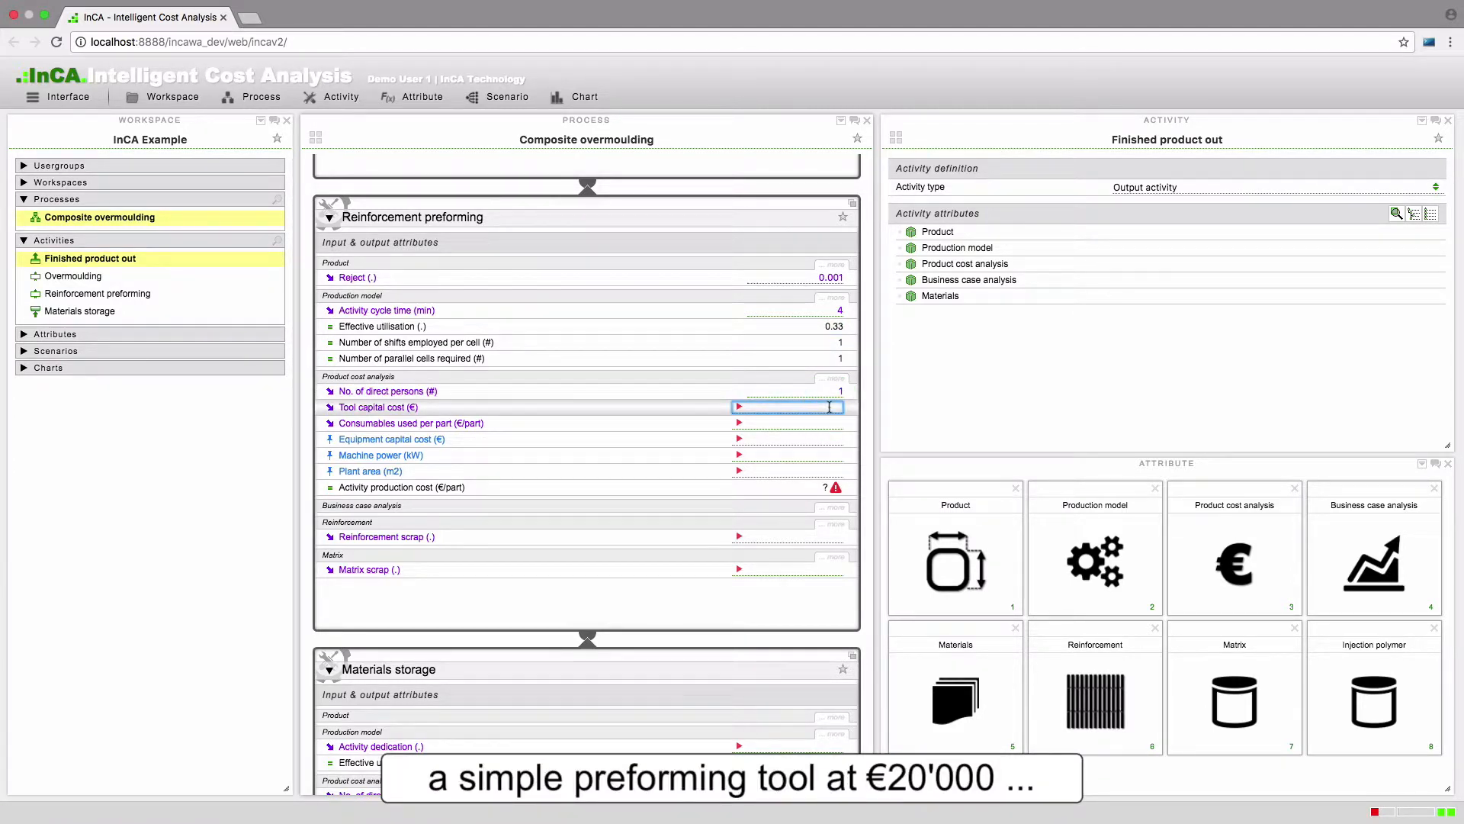
text(20000)
key(Return)
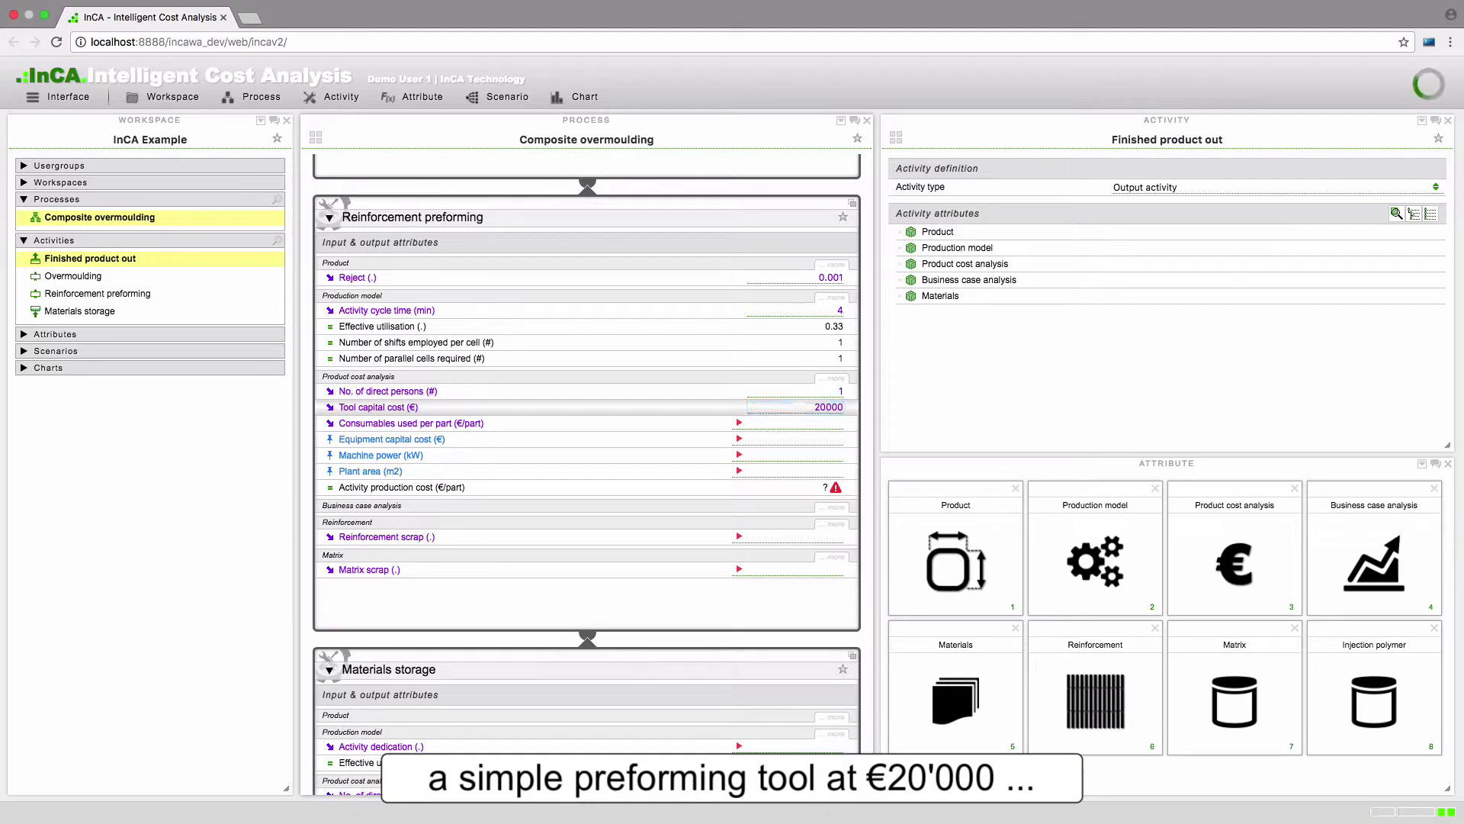
Set Reinforcement preforming's consumables used per part to 0.05 €/part and its equipment capital cost to 50000 €
click(823, 423)
text(0.)
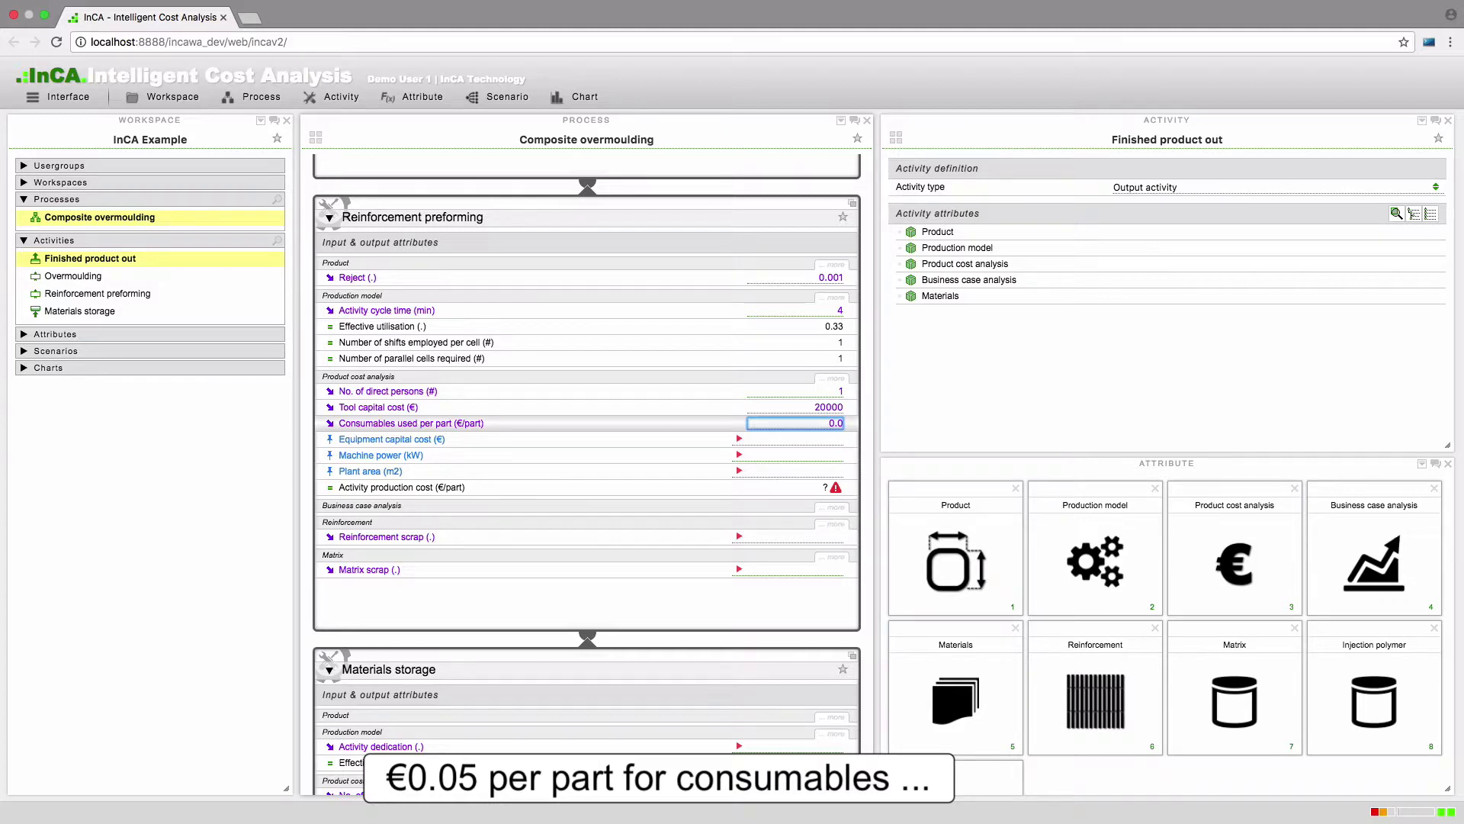
text(05)
key(Return)
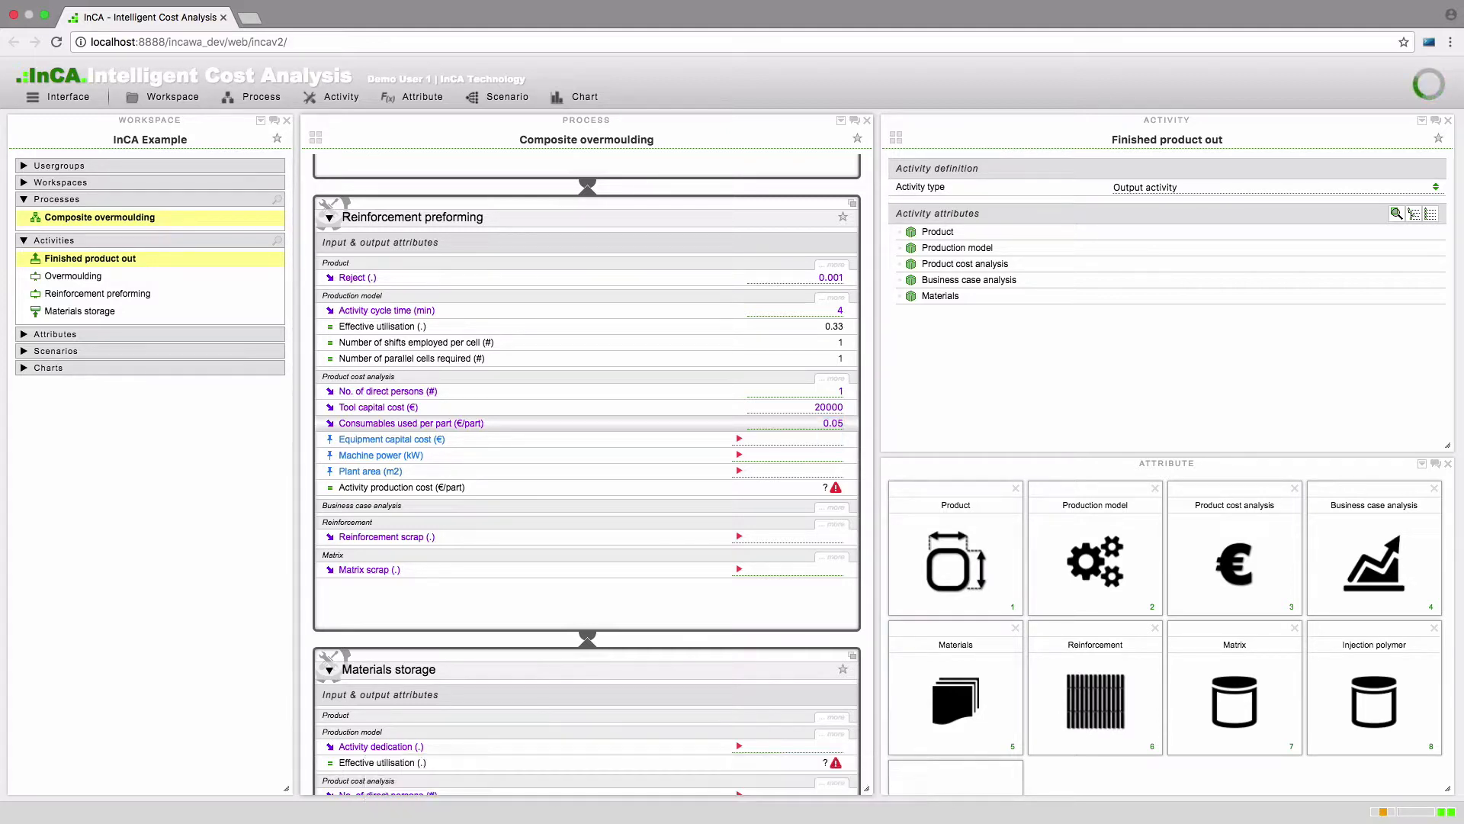
click(824, 440)
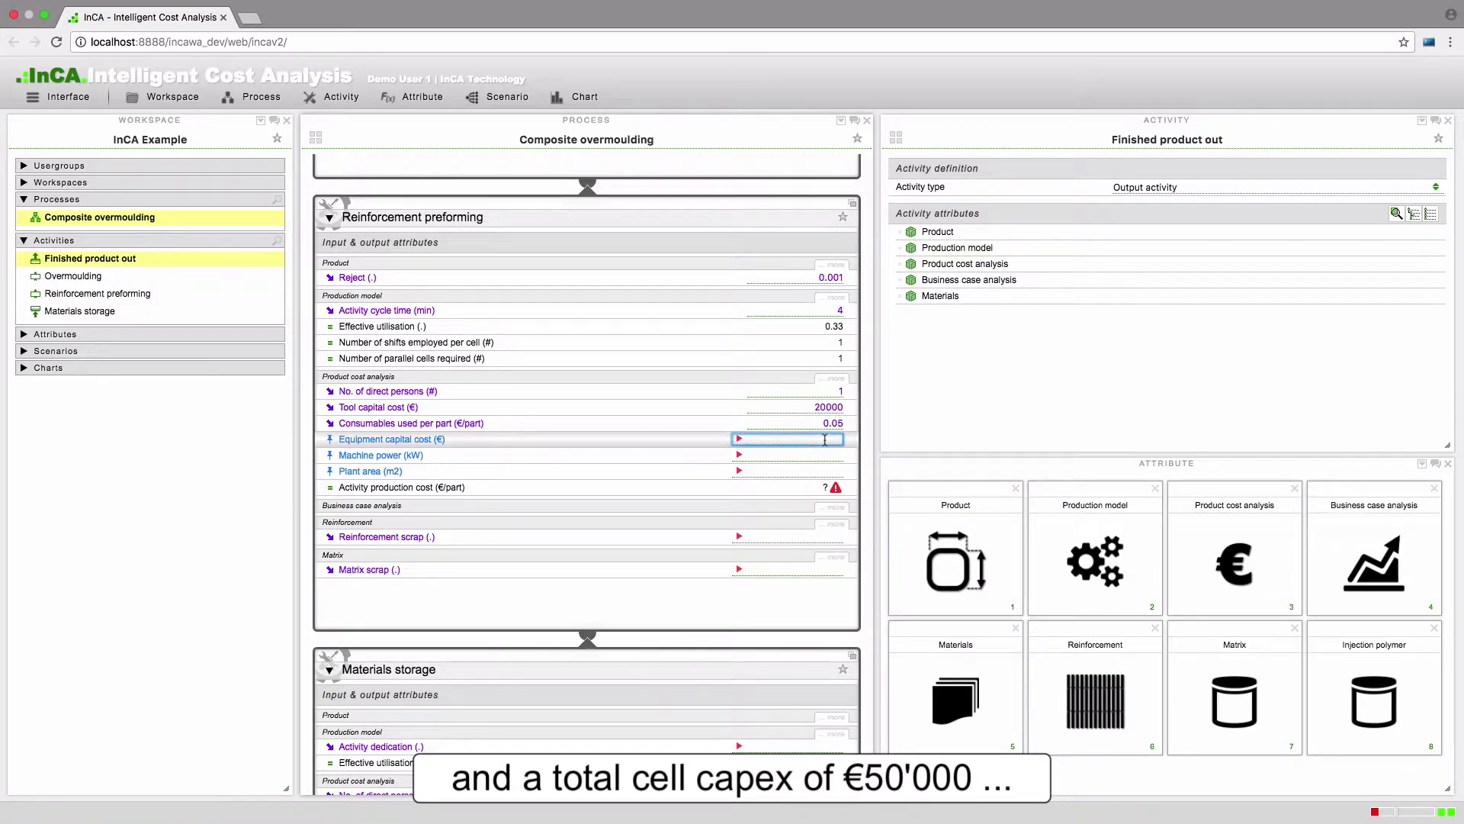
text(50000)
key(Return)
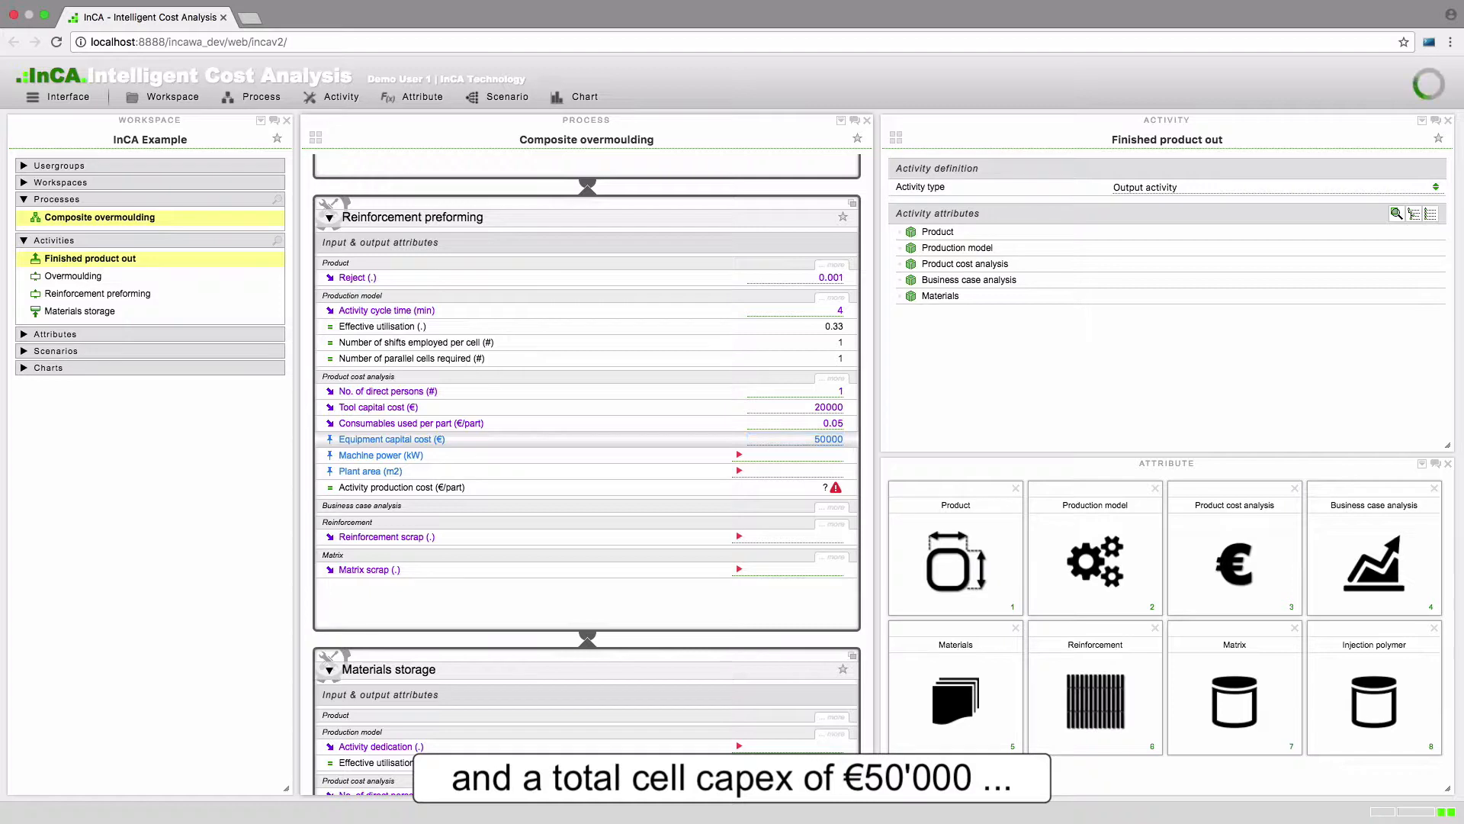
Set Reinforcement preforming's machine power to 20 kW and its plant area to 10 m2
click(825, 455)
text(20)
key(Return)
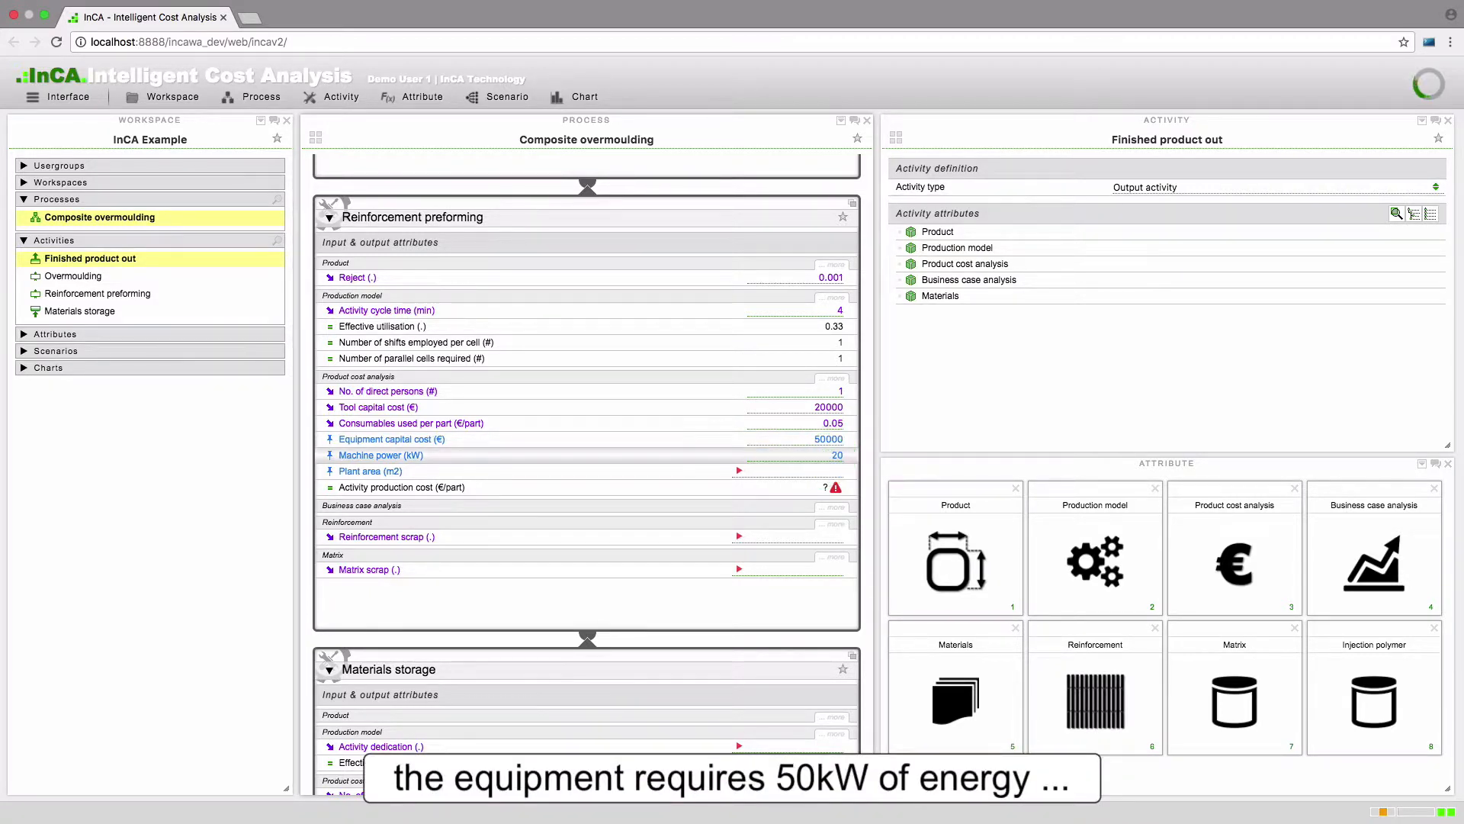
click(835, 471)
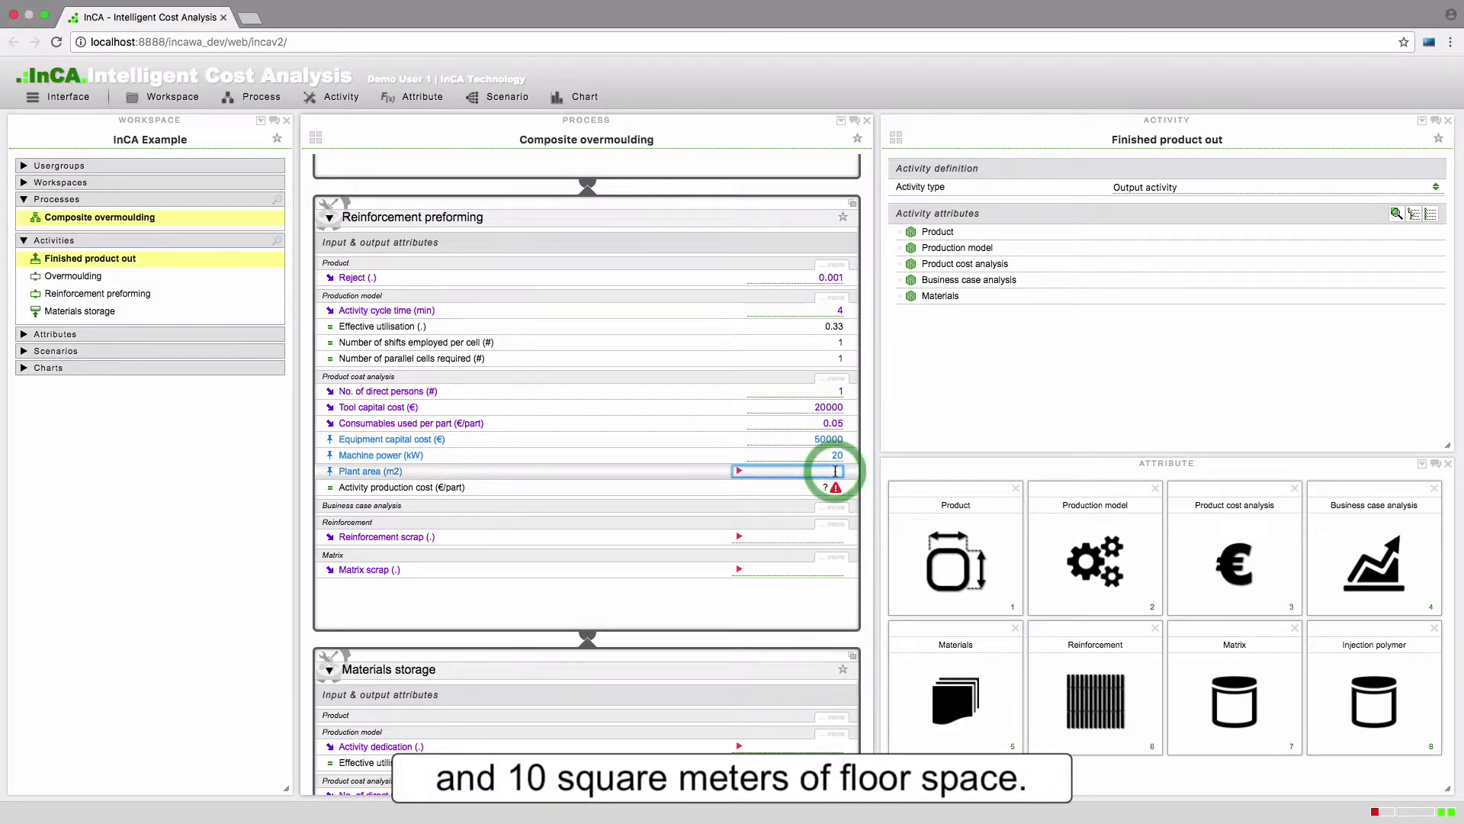
text(10)
key(Return)
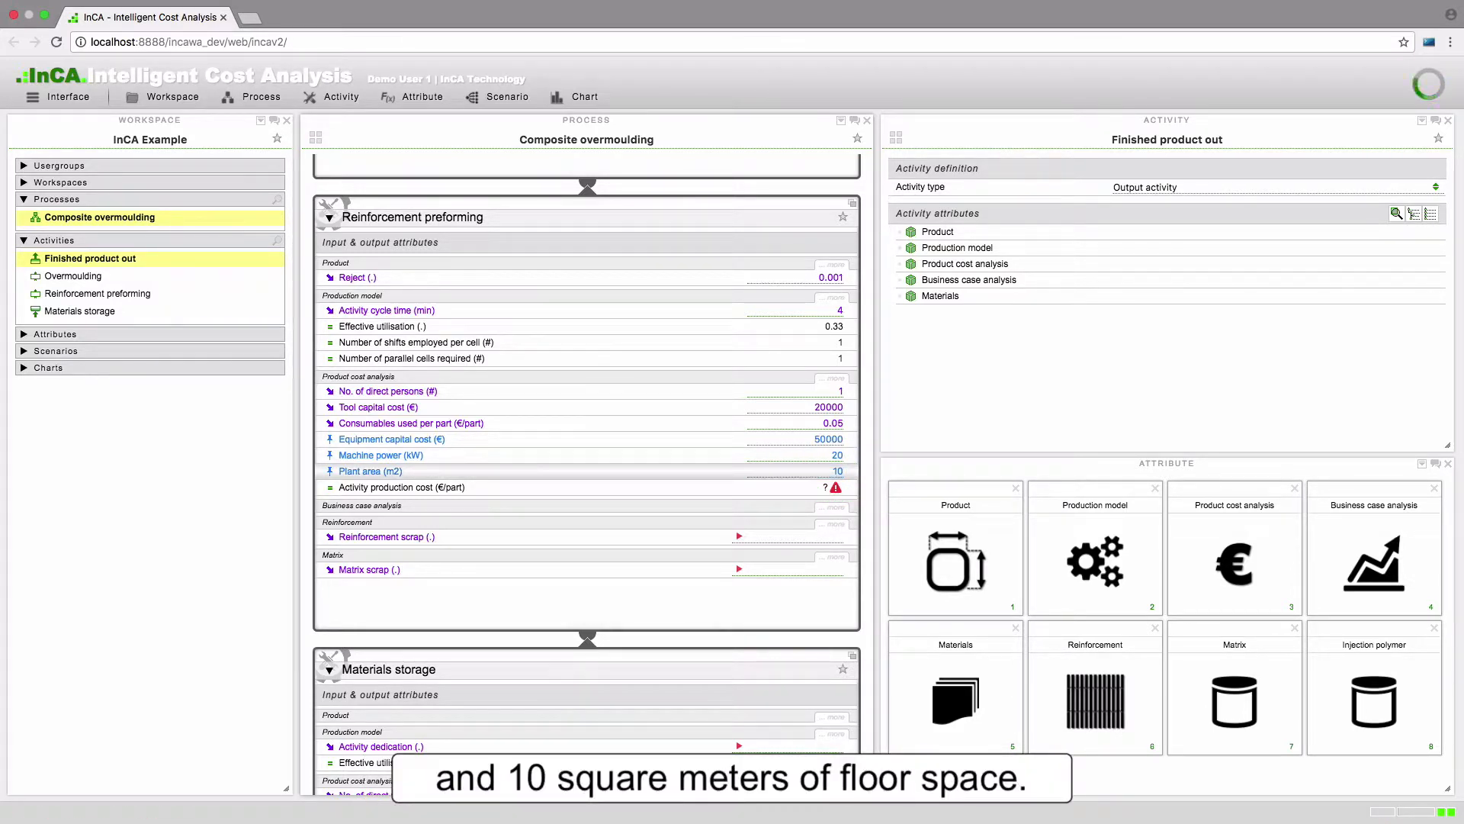
Set both the reinforcement scrap and the matrix scrap of the Reinforcement preforming activity to 0.30
click(835, 537)
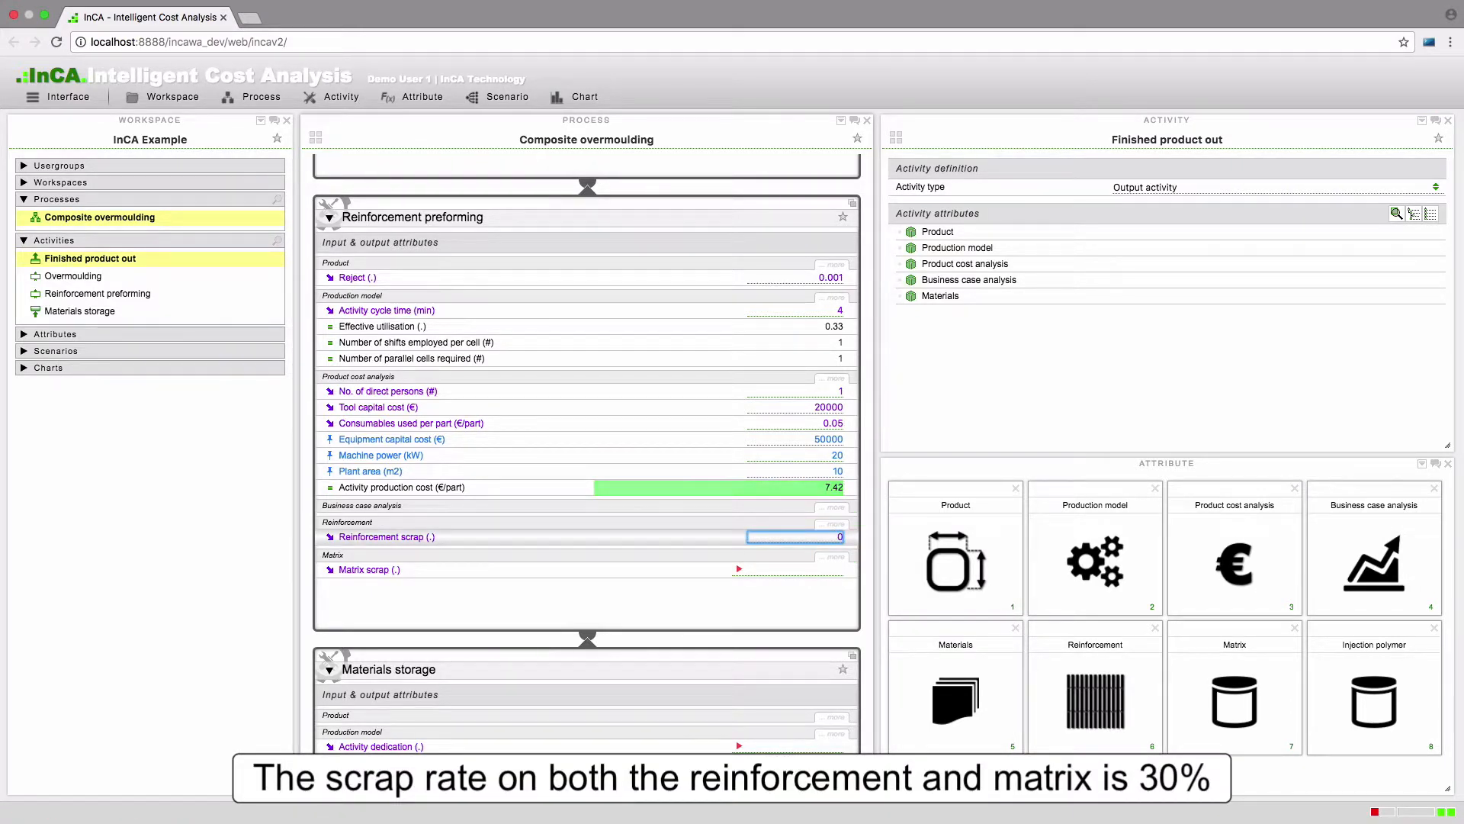
text(0.30)
key(Return)
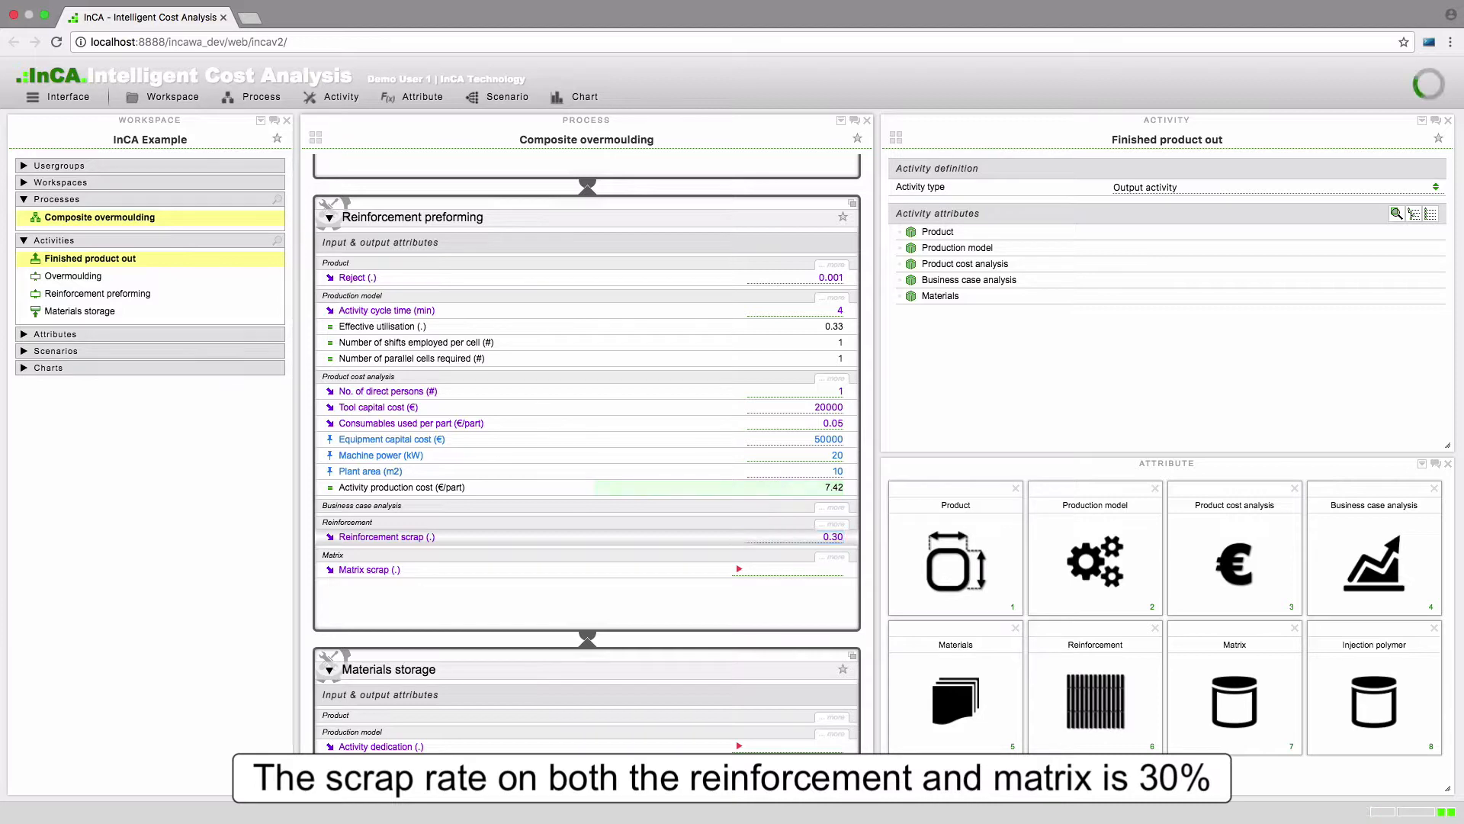
click(835, 570)
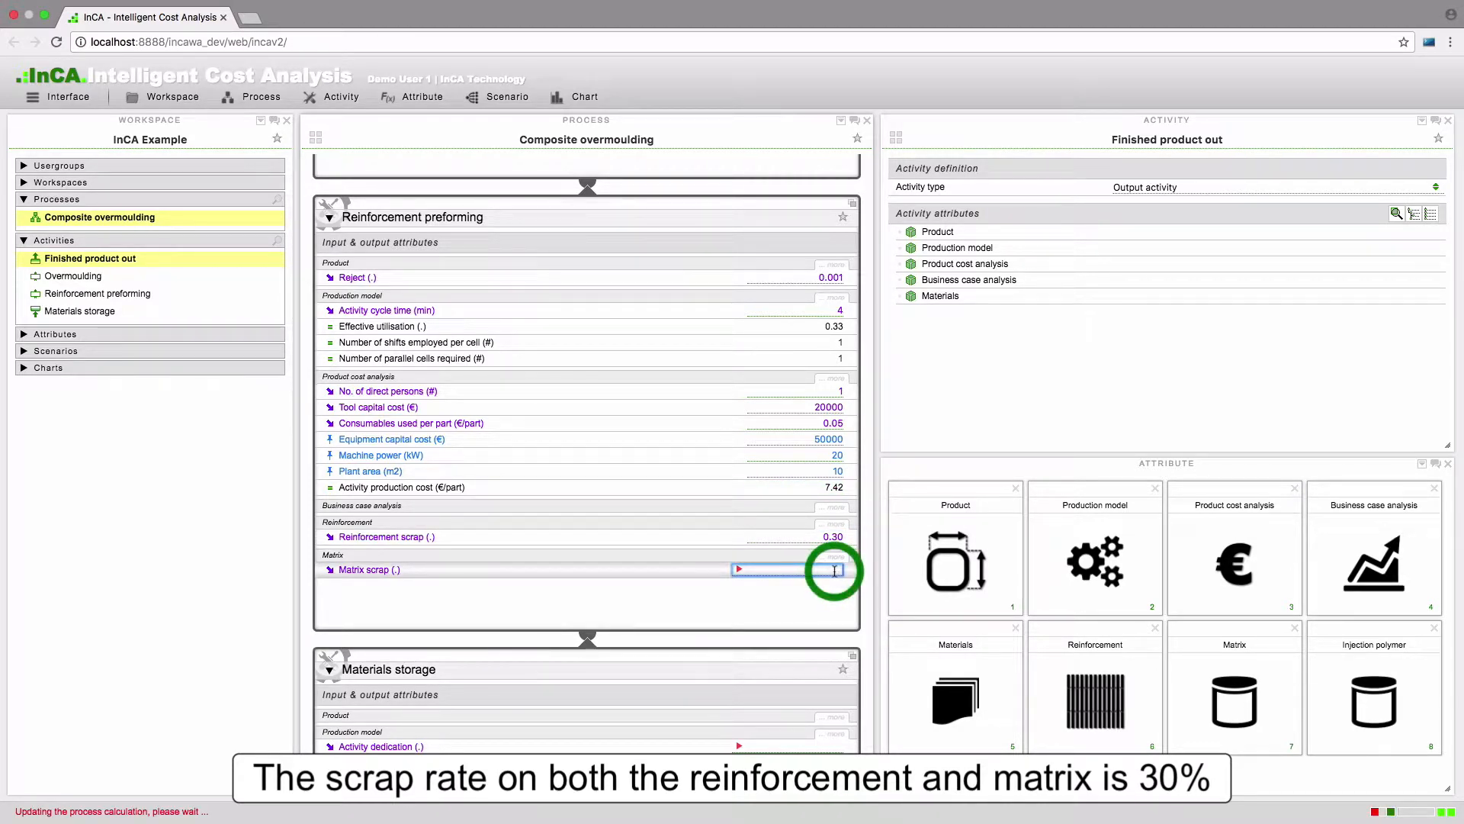
text(0.30)
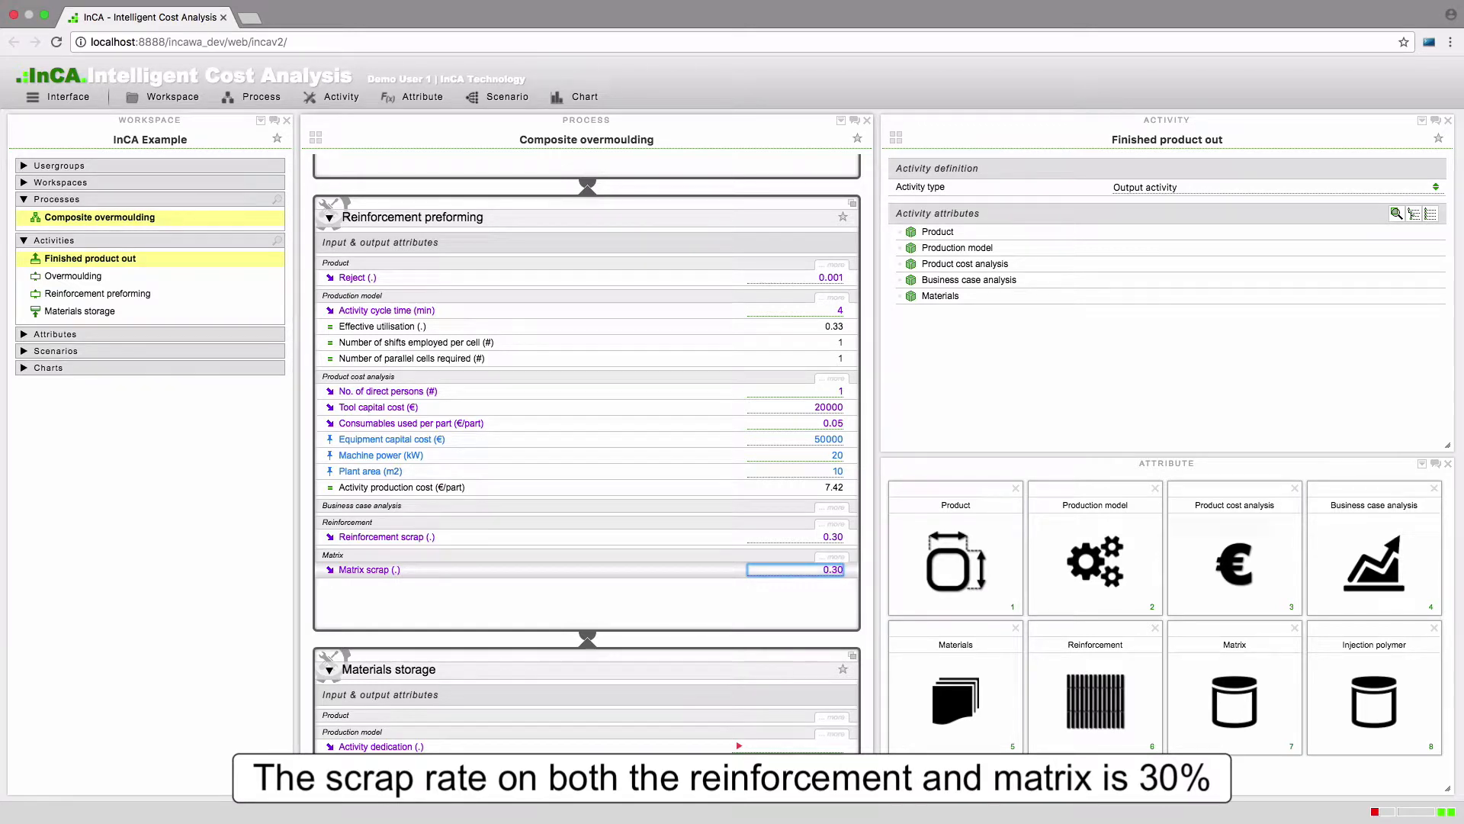
key(Return)
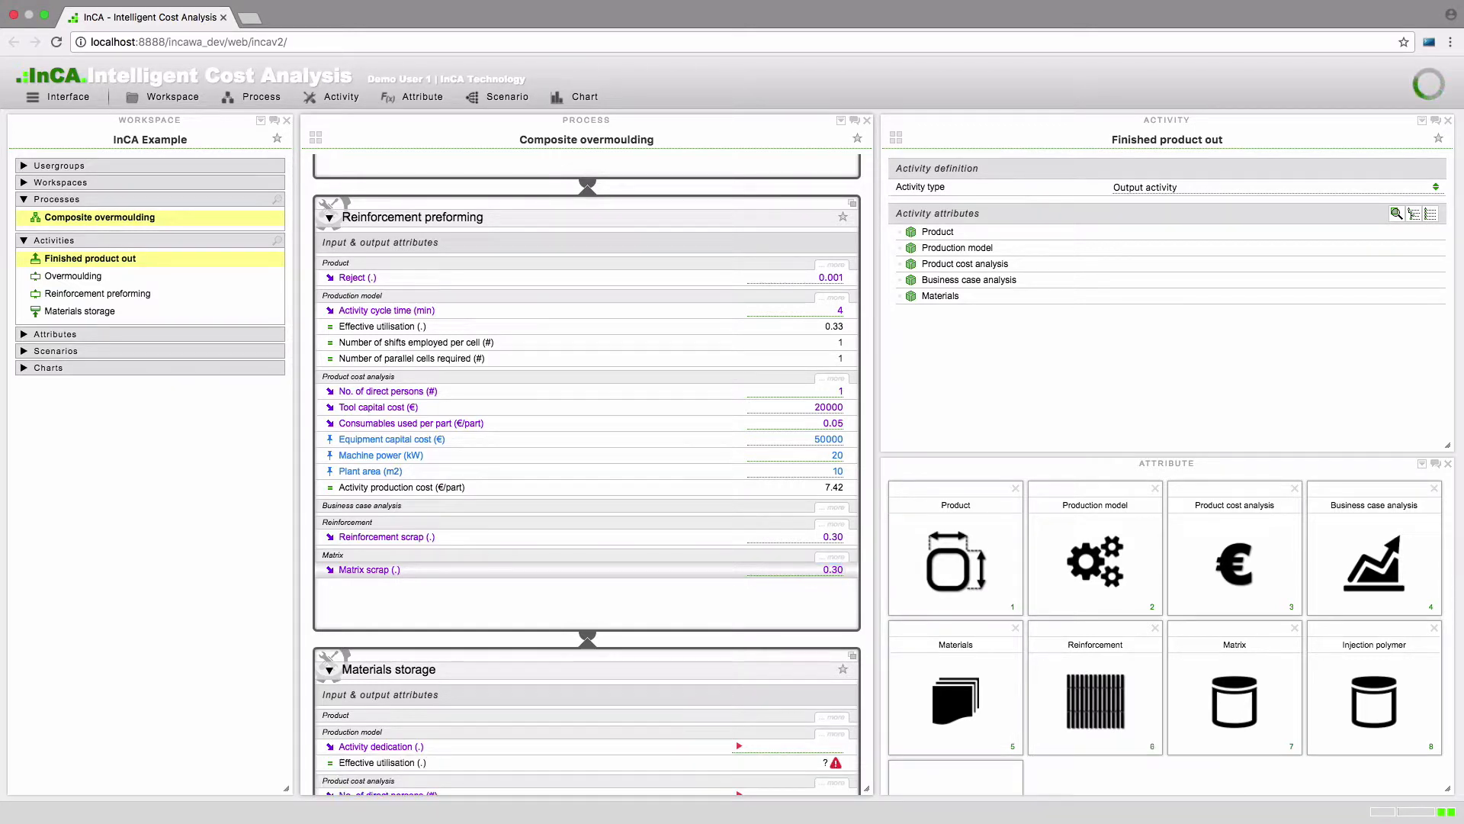
Set the Materials storage activity's dedication to 0.2 and its number of direct persons to 0.5
scroll(836, 572, down, 3)
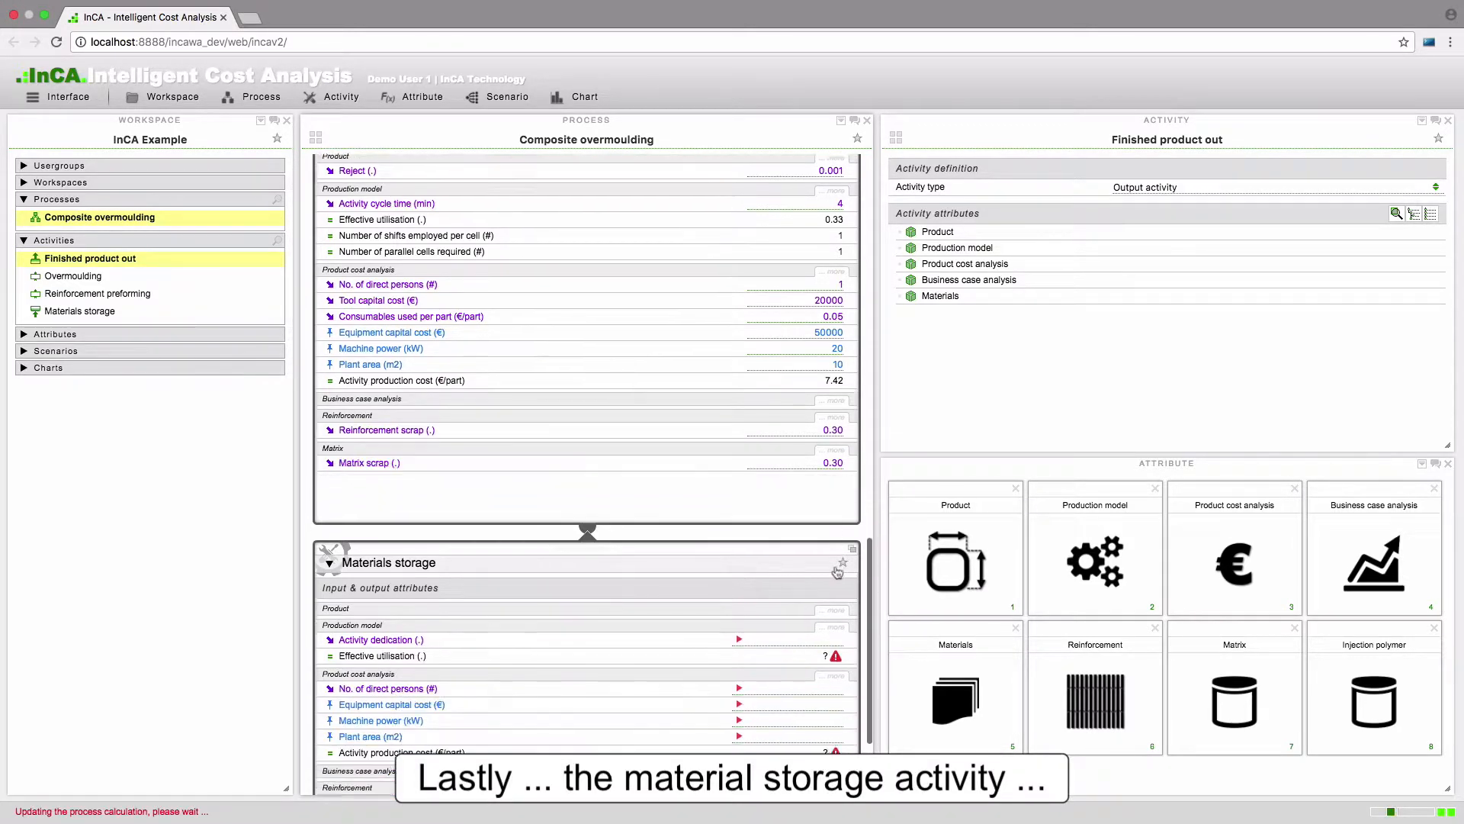
scroll(837, 572, down, 4)
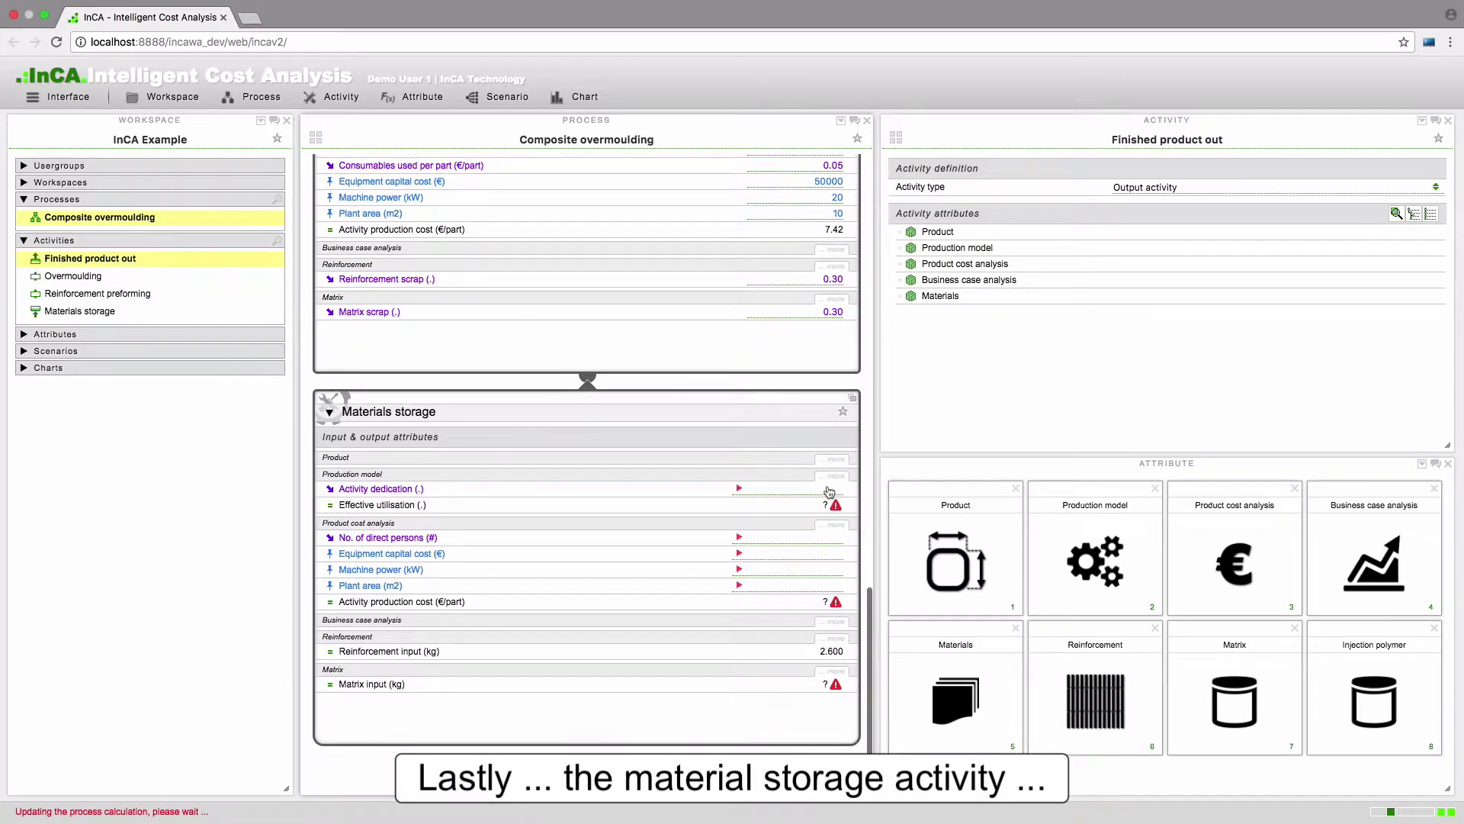
click(828, 490)
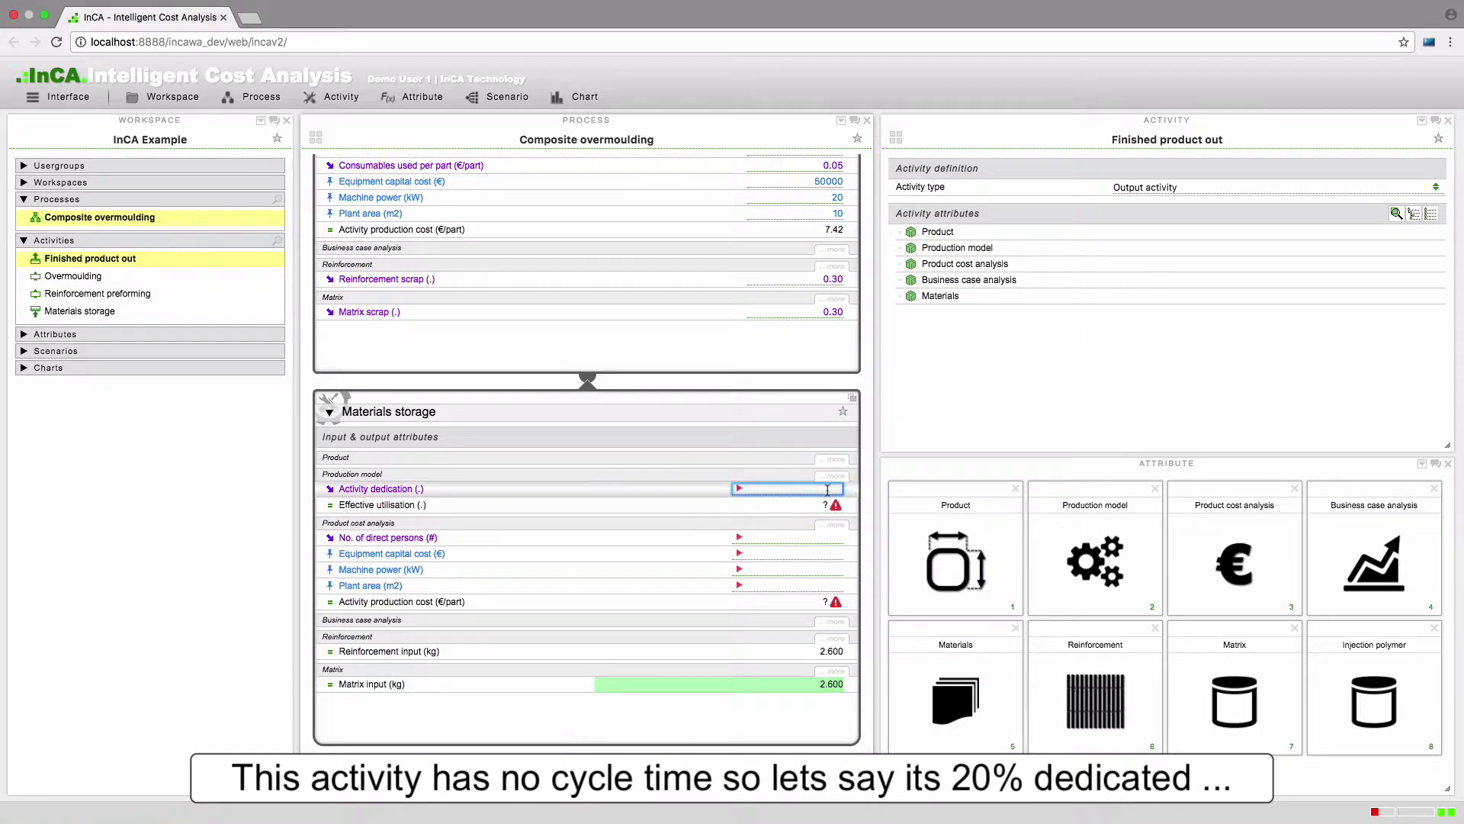
text(0.2)
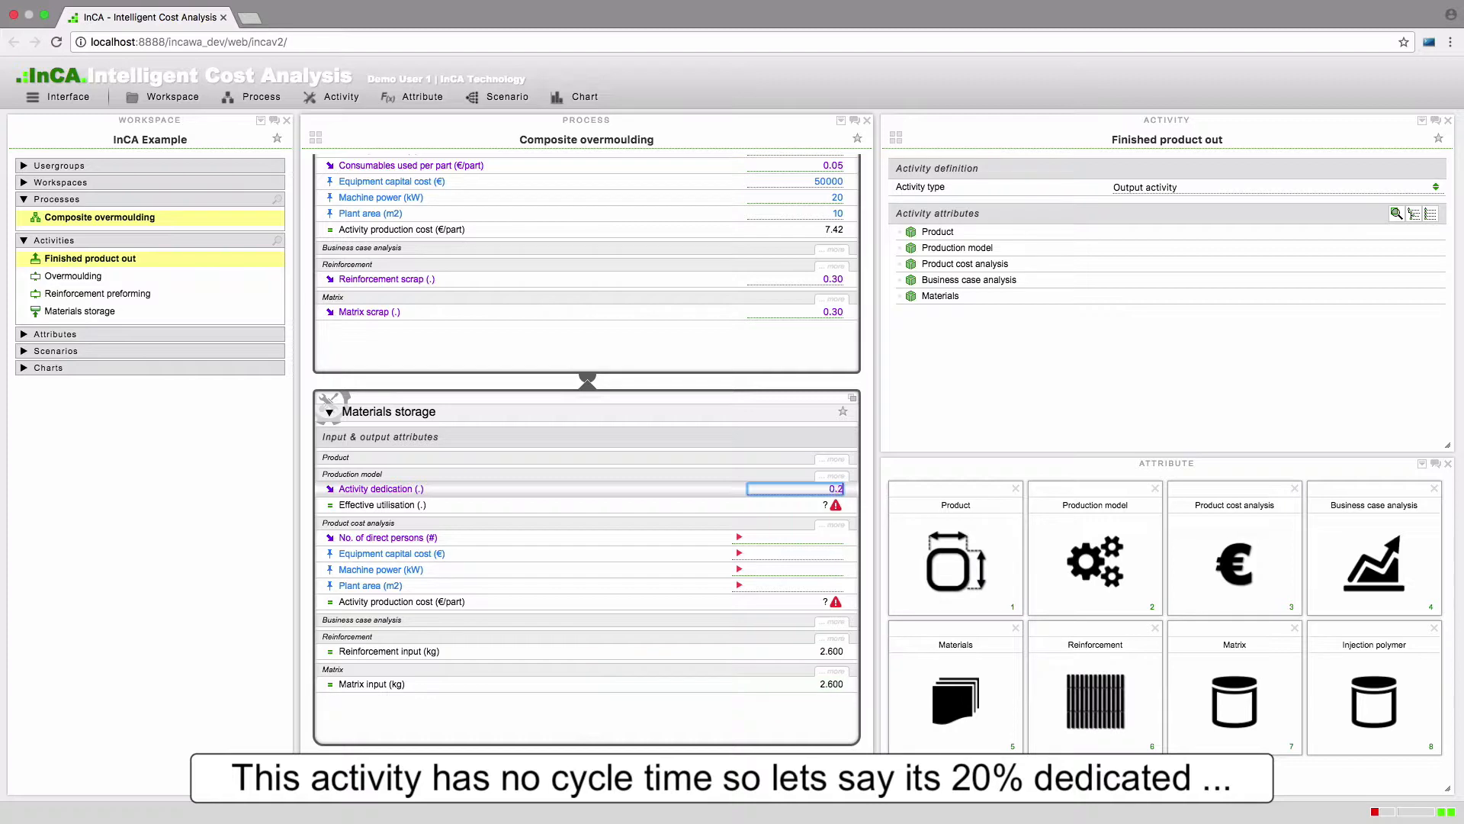
key(Return)
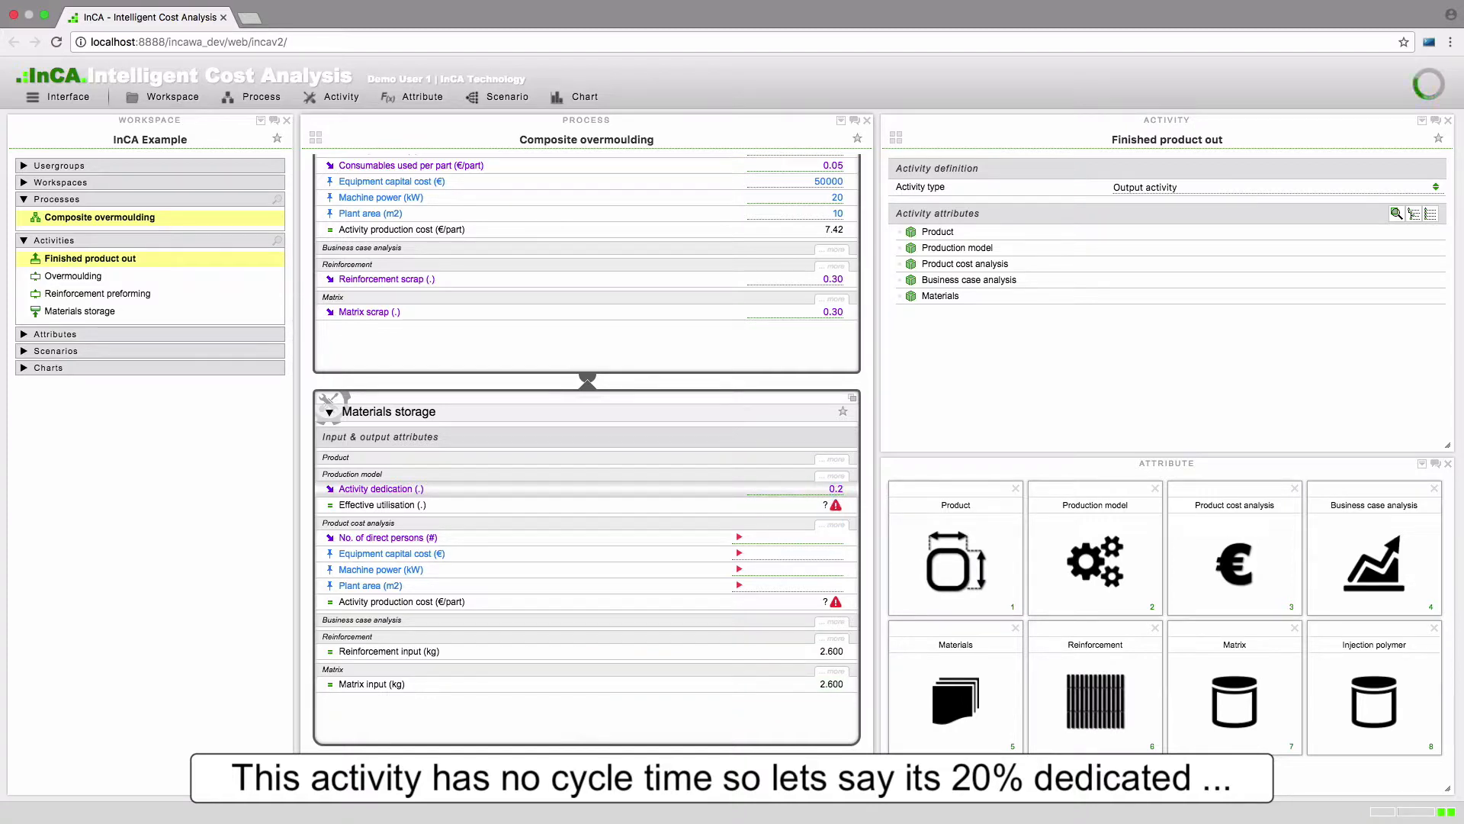
click(832, 538)
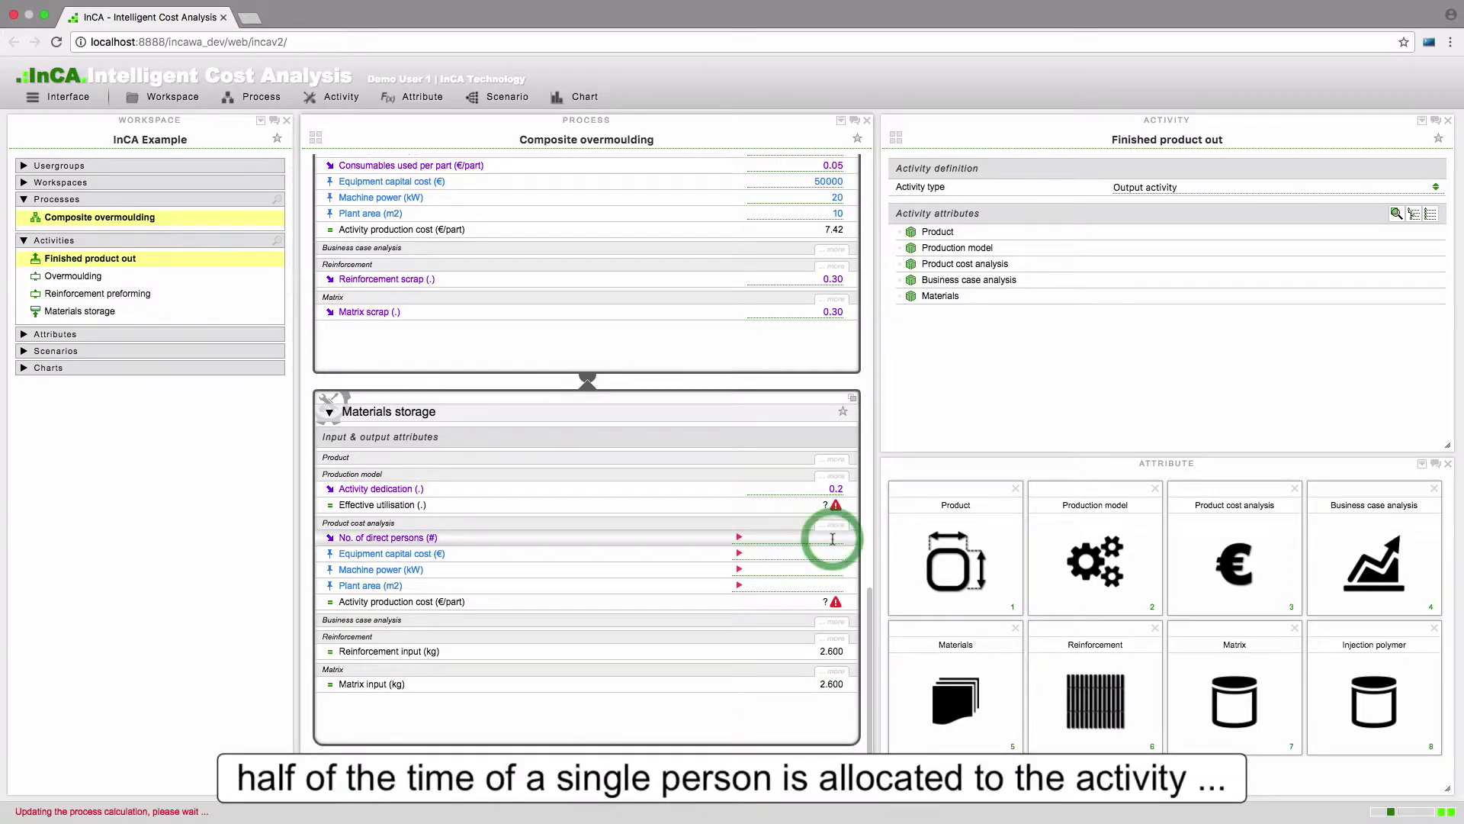
click(832, 538)
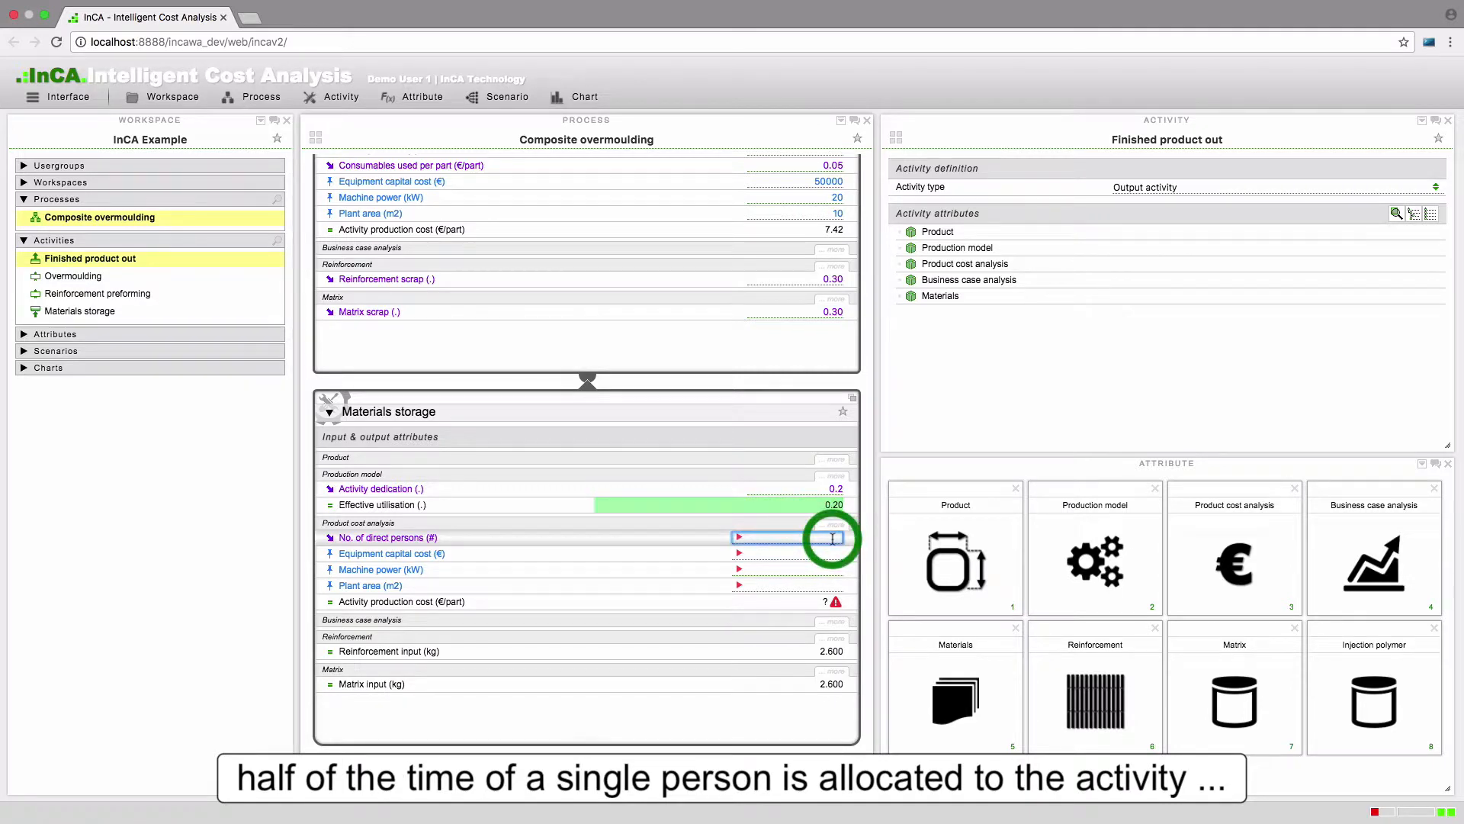
text(0.5)
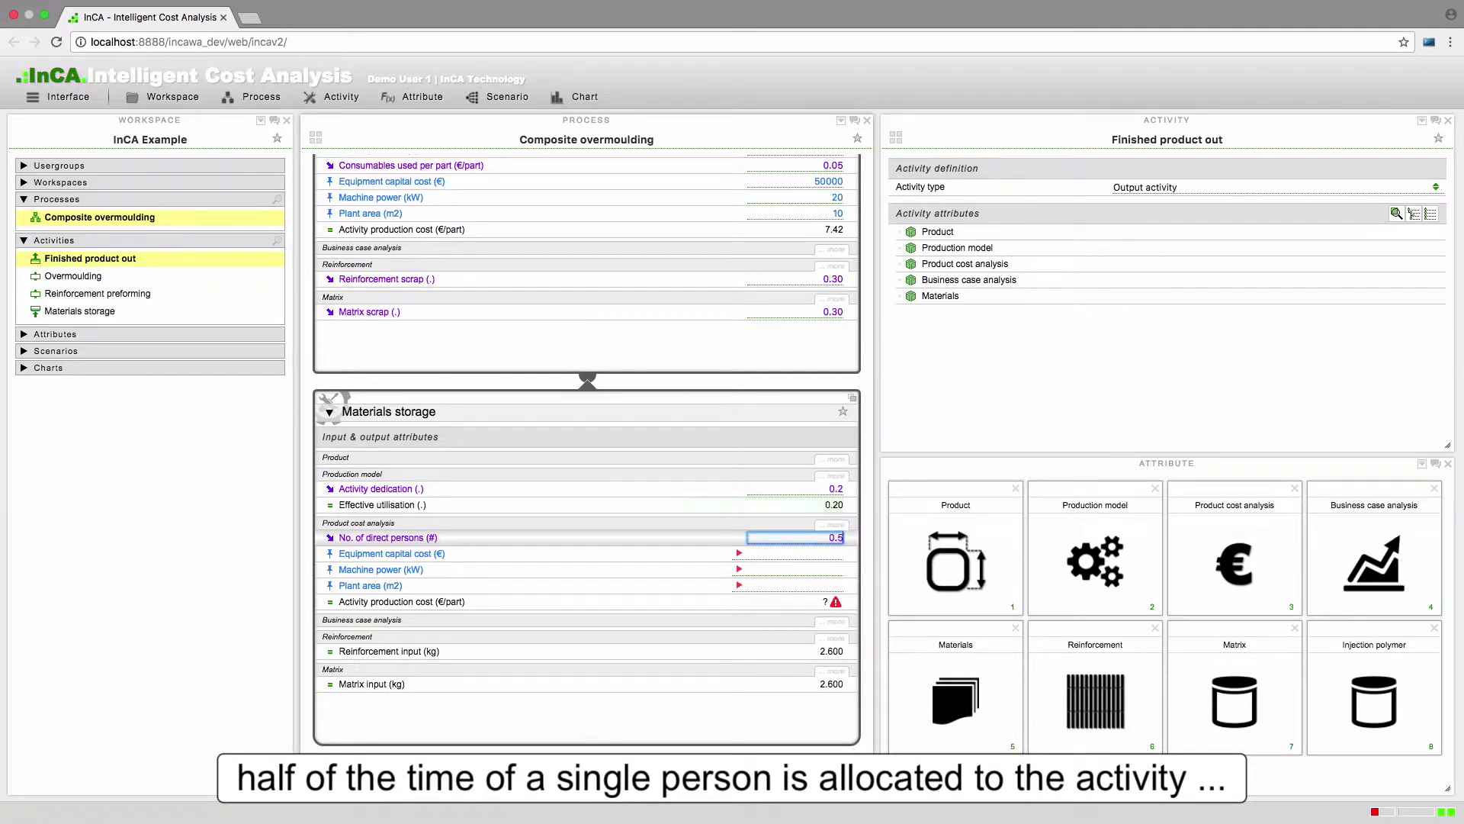
key(Return)
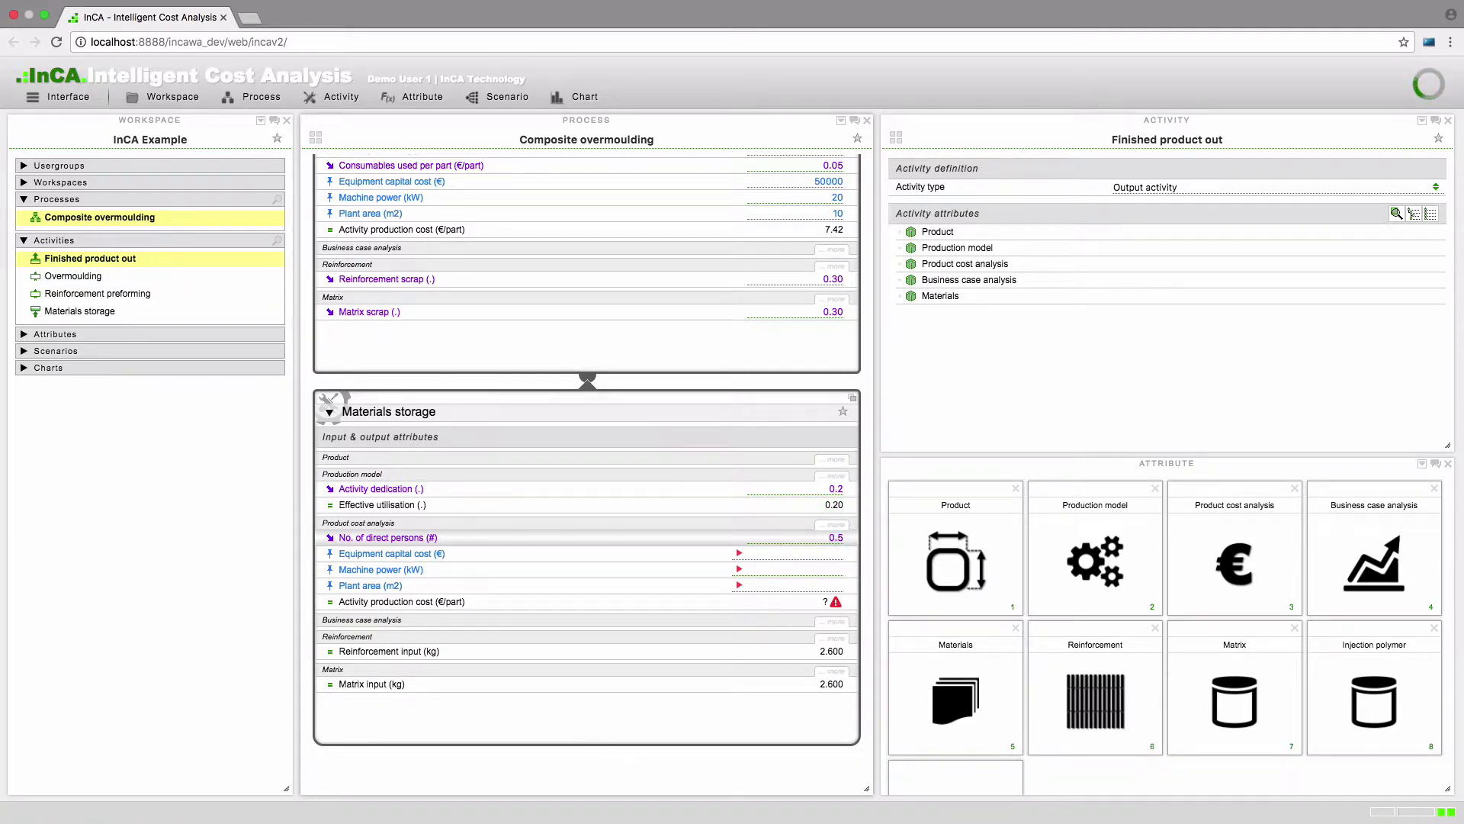
Set the Materials storage activity's equipment capital cost to 20000 €
click(833, 555)
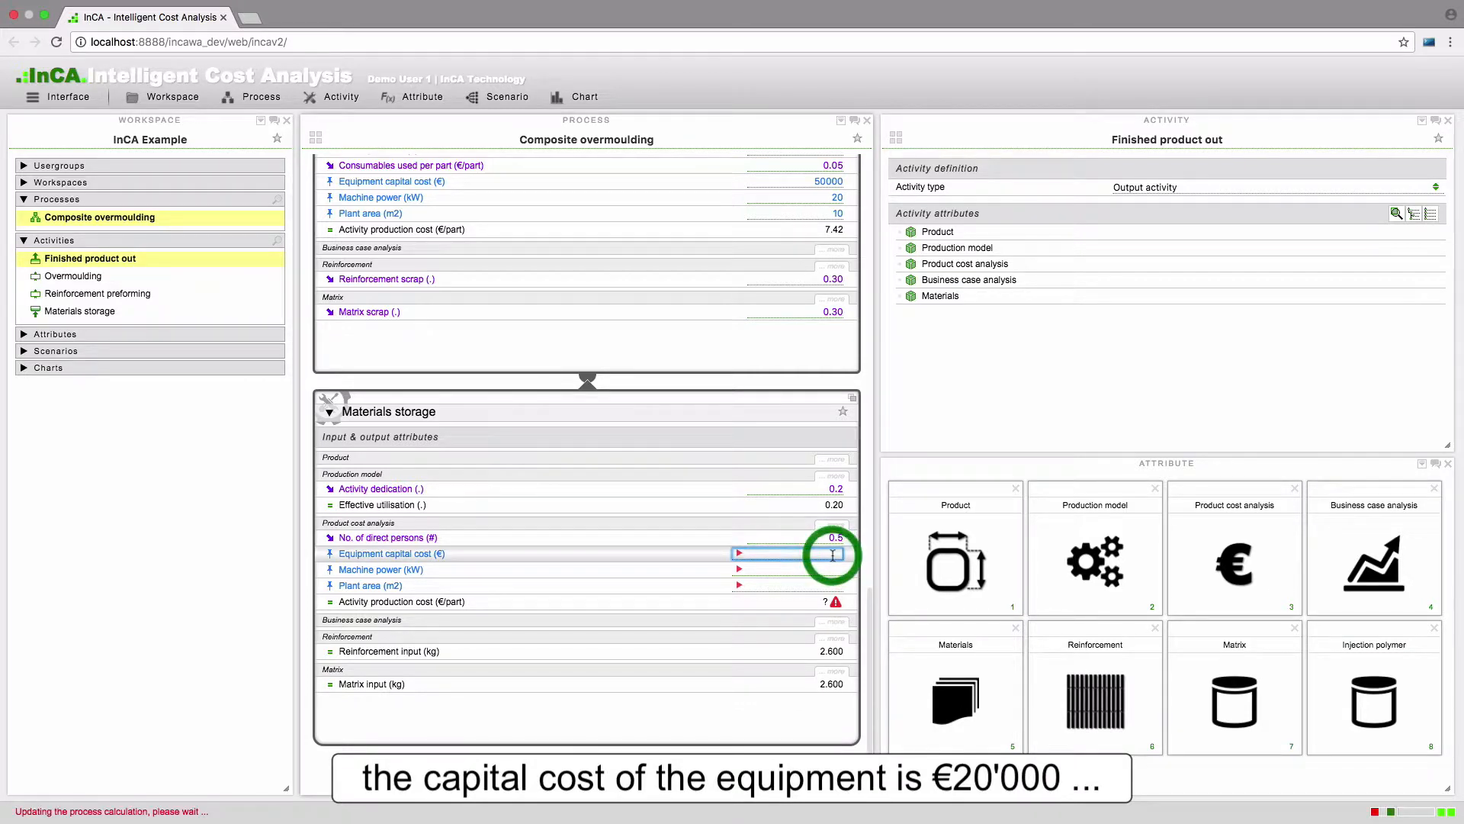
text(20000)
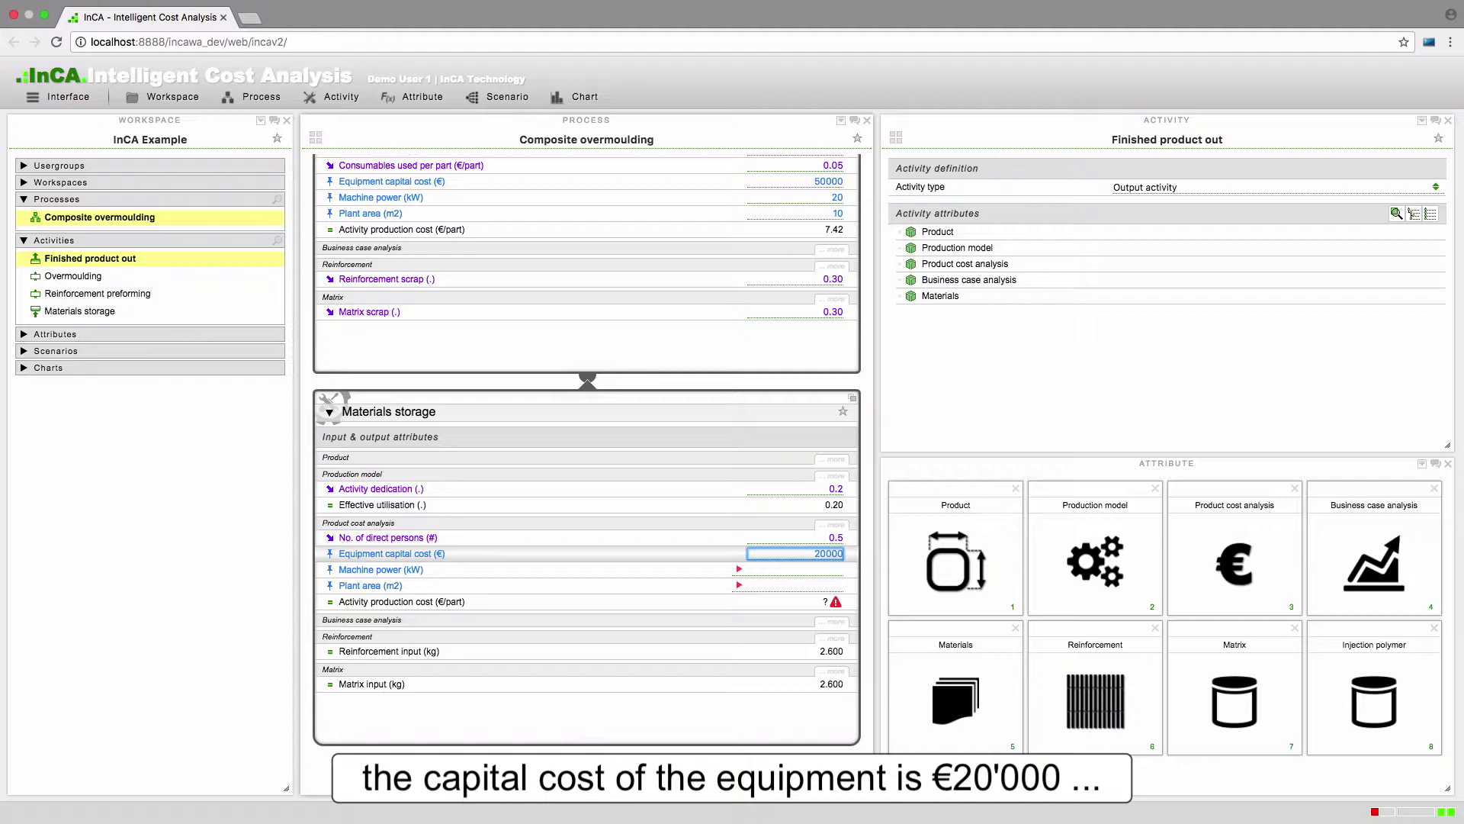
key(Return)
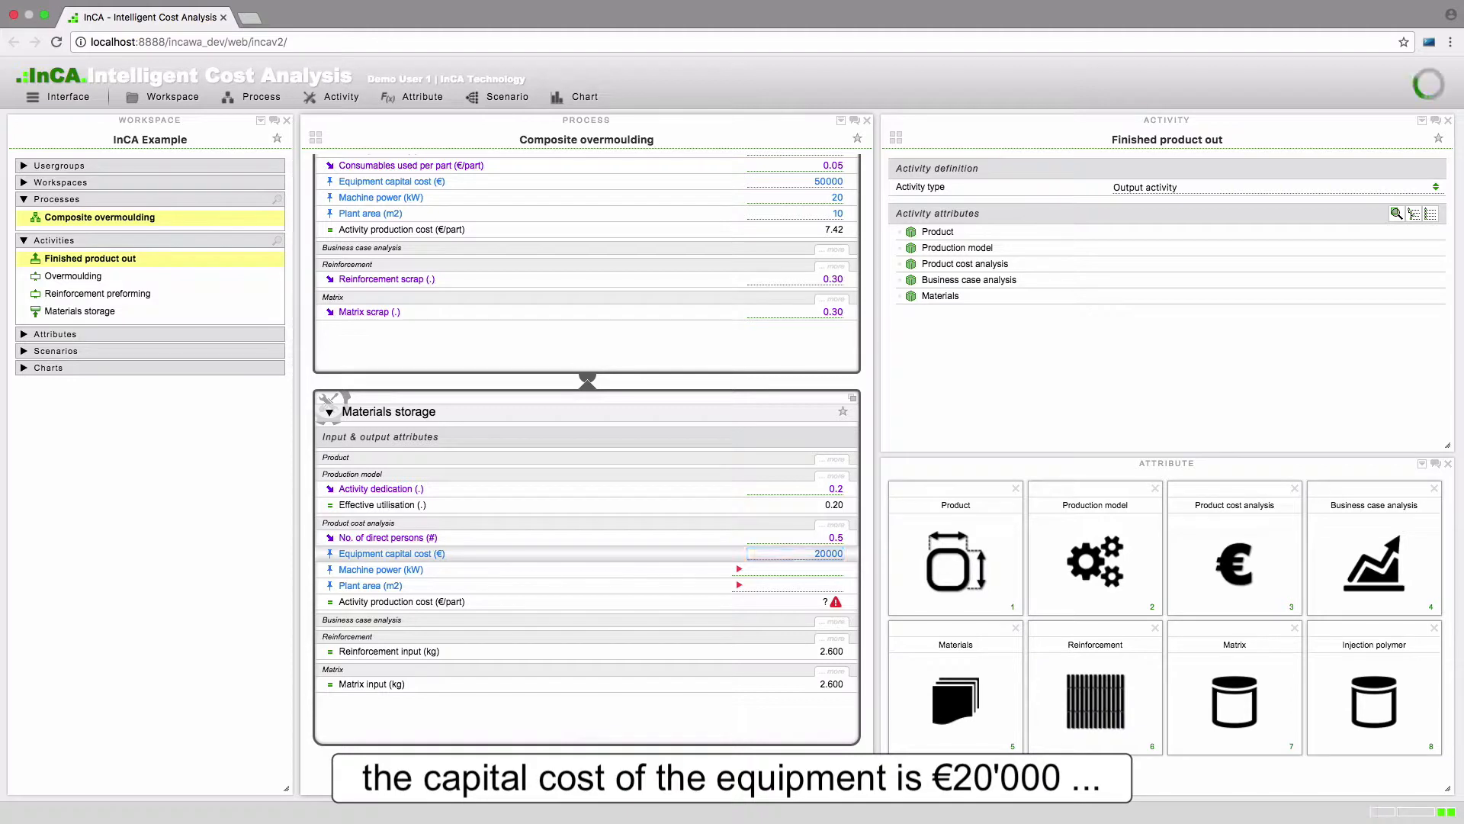
Set the Materials storage activity's machine power to 10 kW and its plant area to 20 m2
click(833, 571)
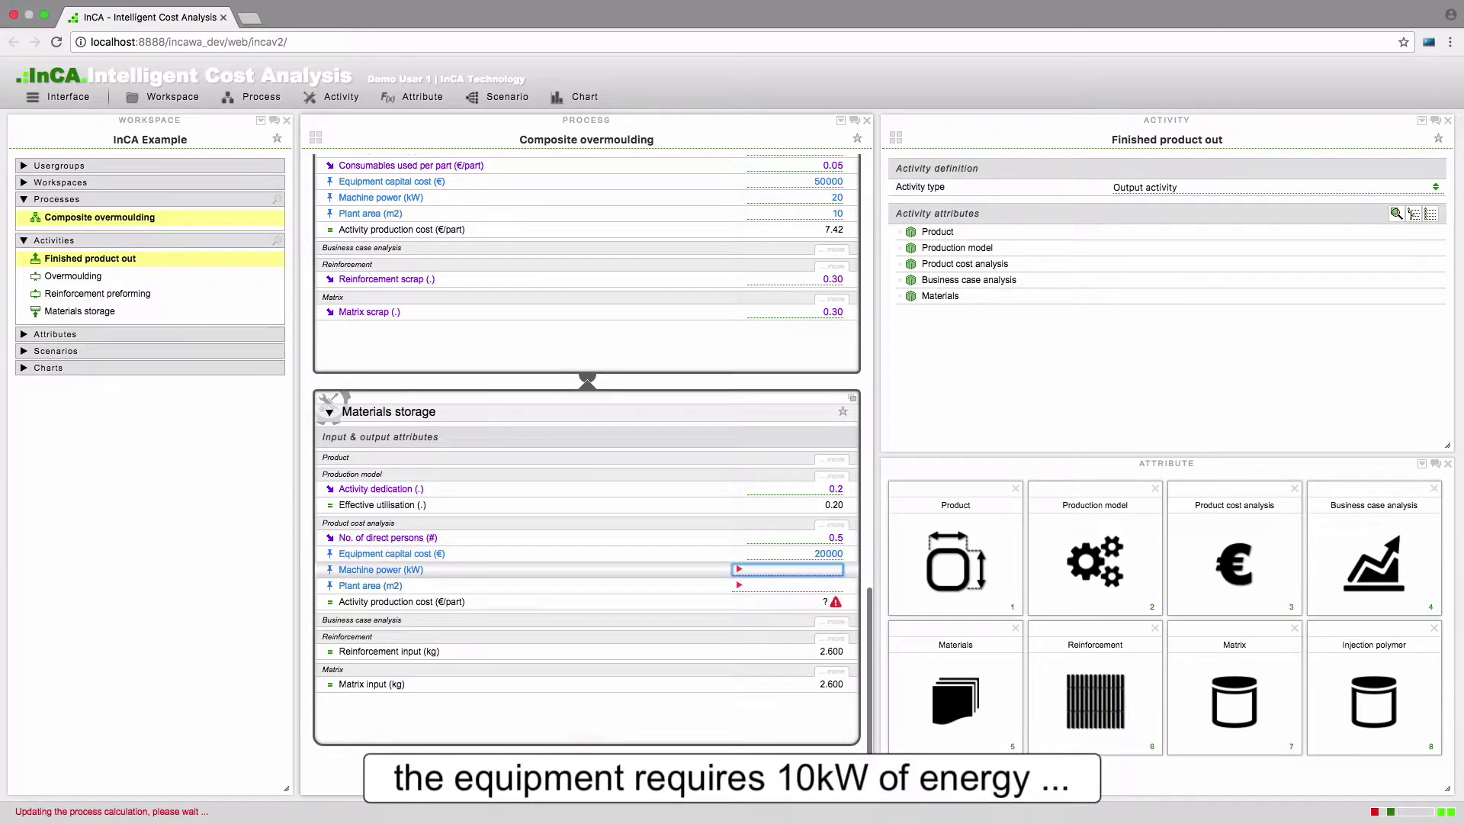
text(10)
key(Return)
click(834, 586)
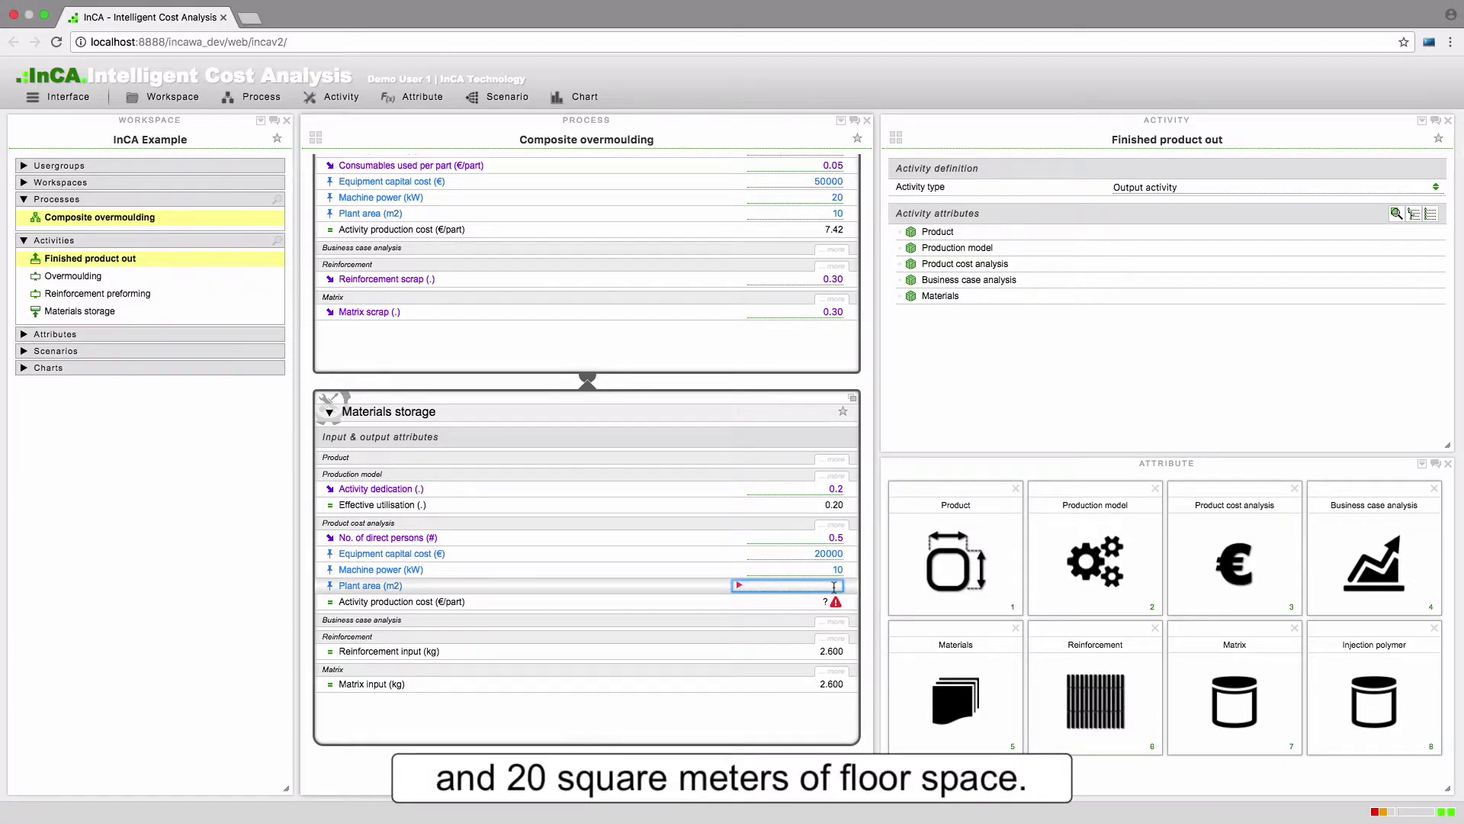
text(20)
key(Return)
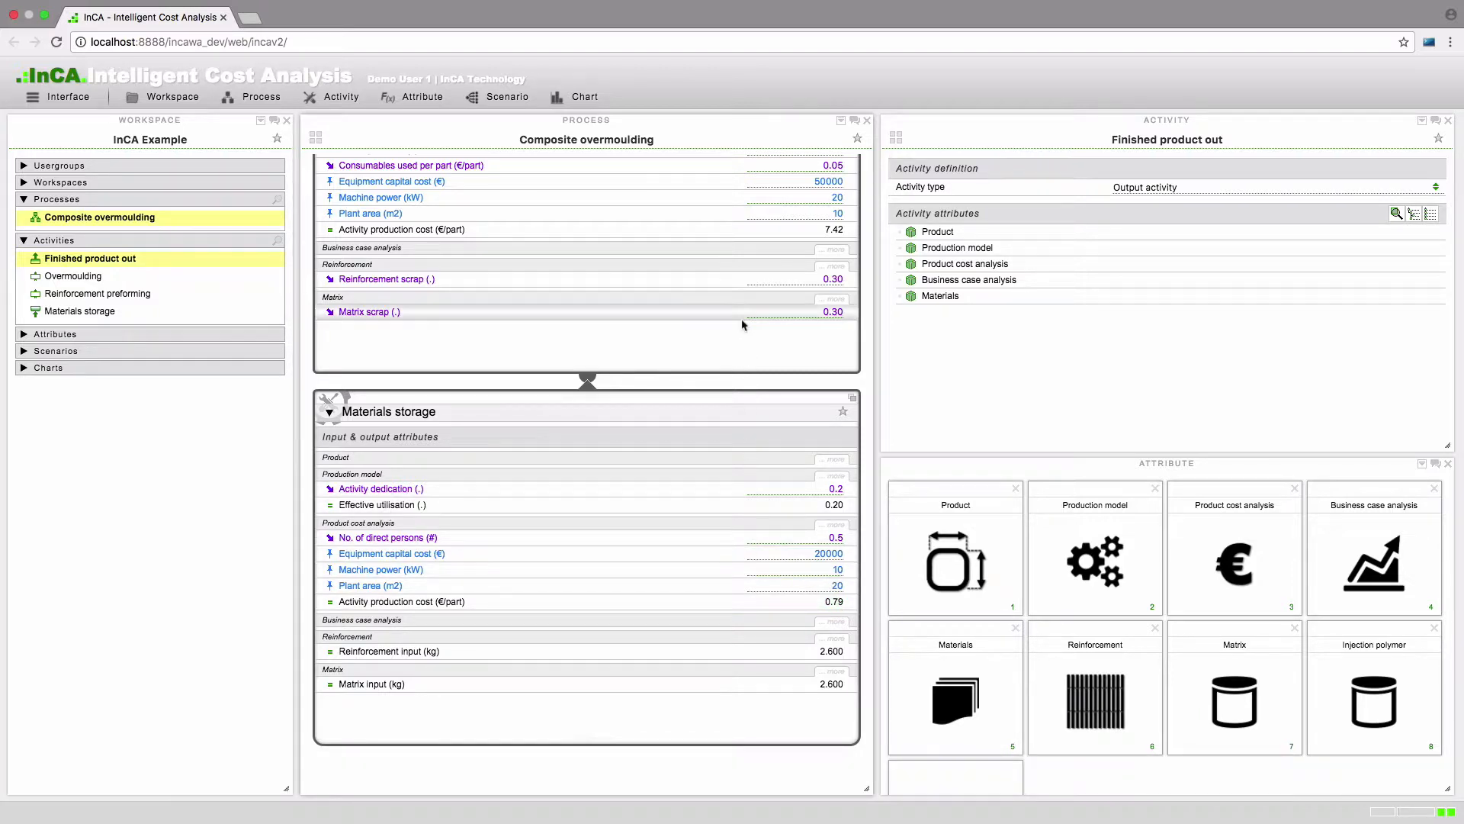
Set the Finished product out activity's product price to 200 and its annual interest rate to 0.02
scroll(743, 325, up, 5)
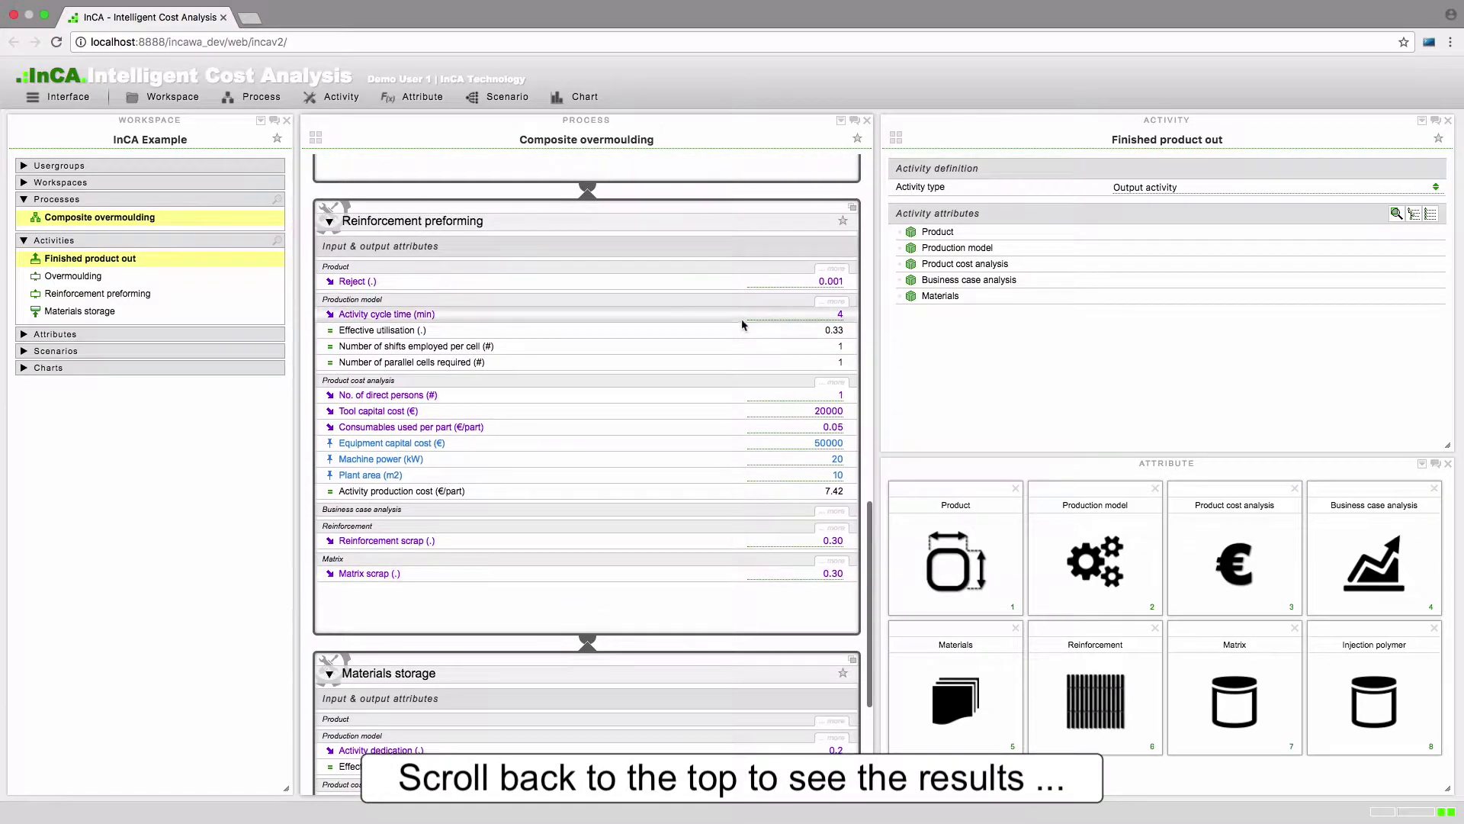
scroll(744, 324, up, 4)
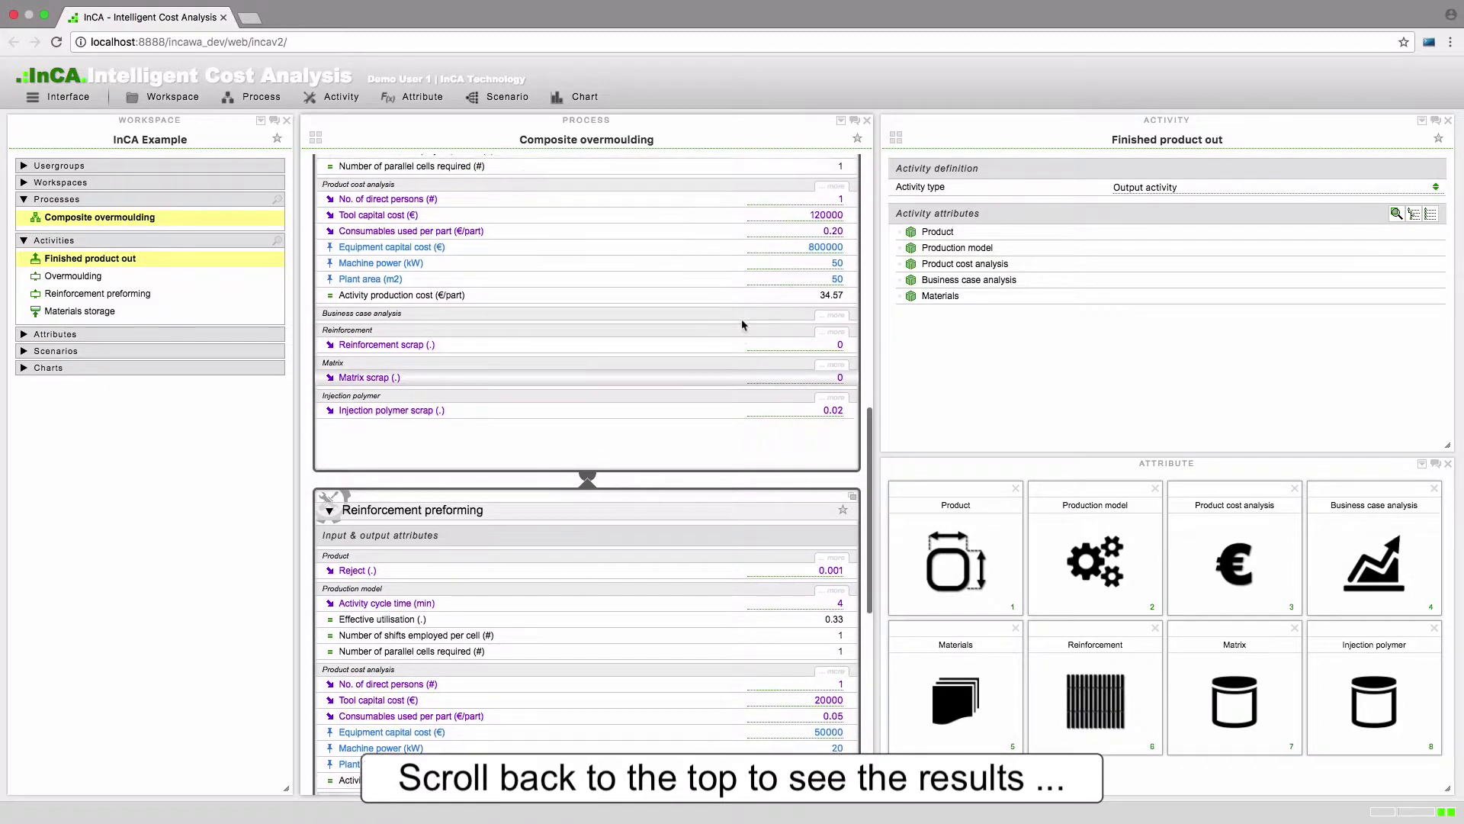
scroll(743, 324, up, 5)
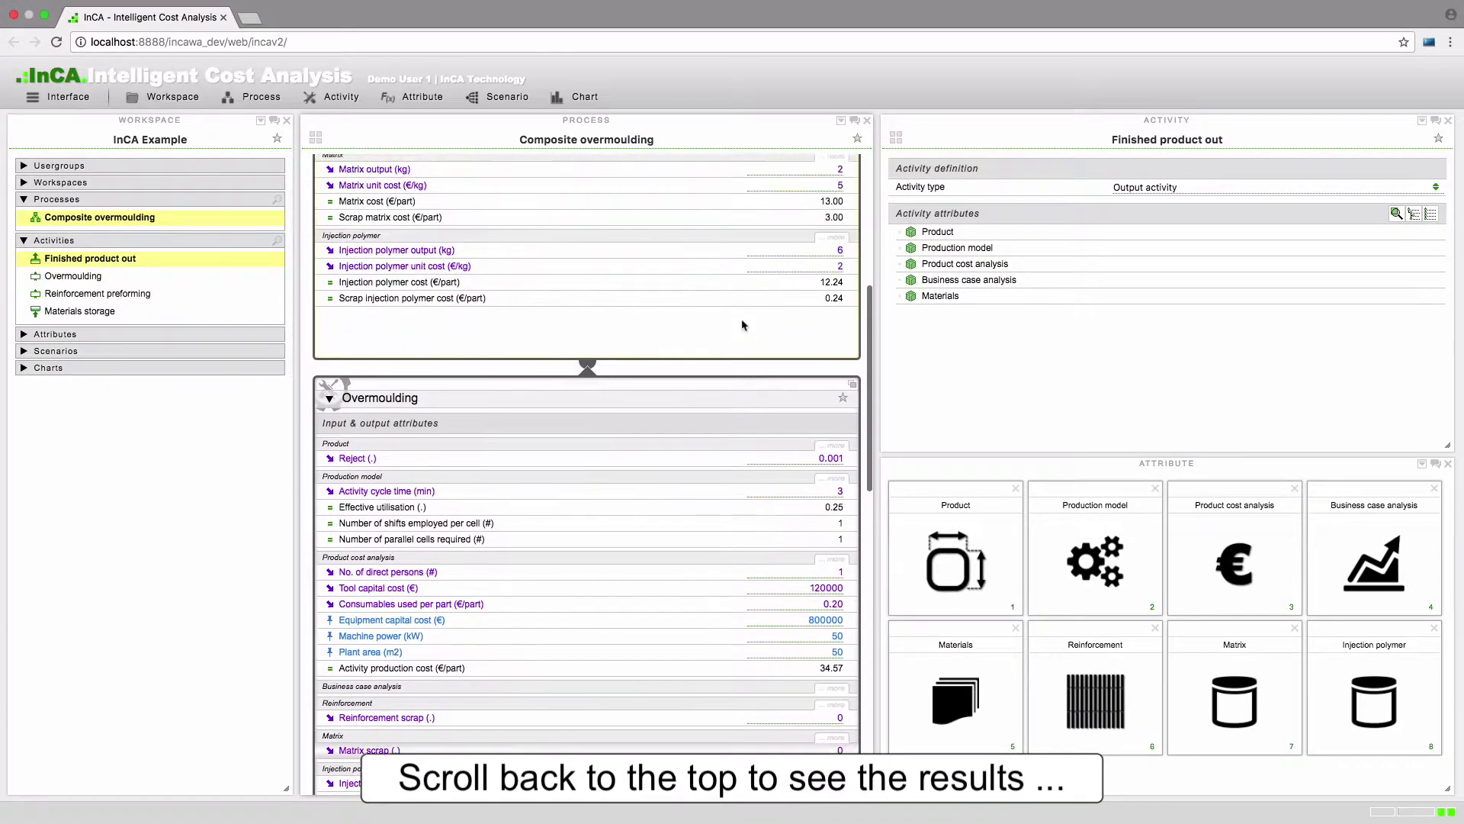
scroll(744, 324, up, 5)
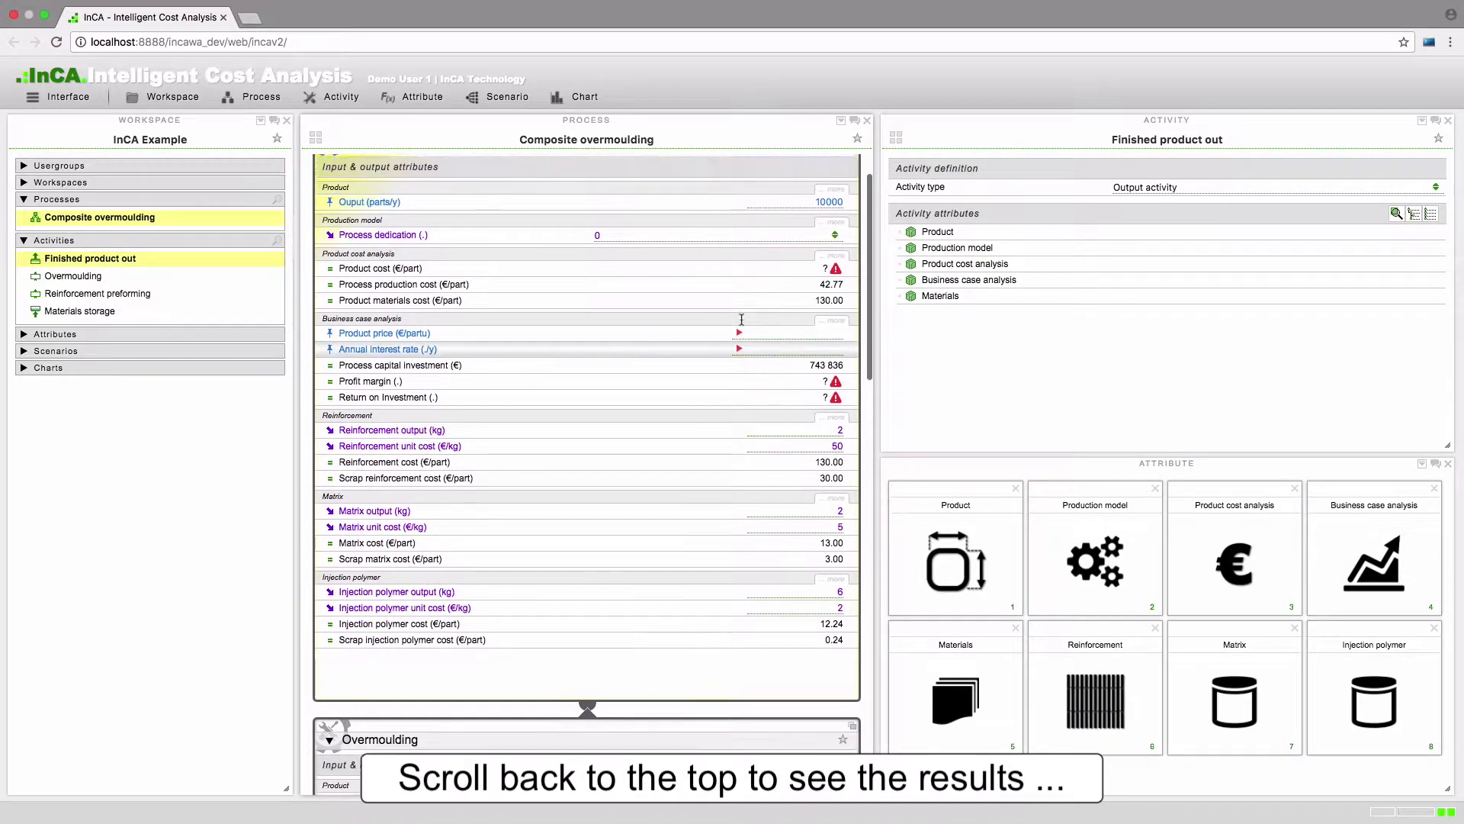
scroll(741, 319, up, 2)
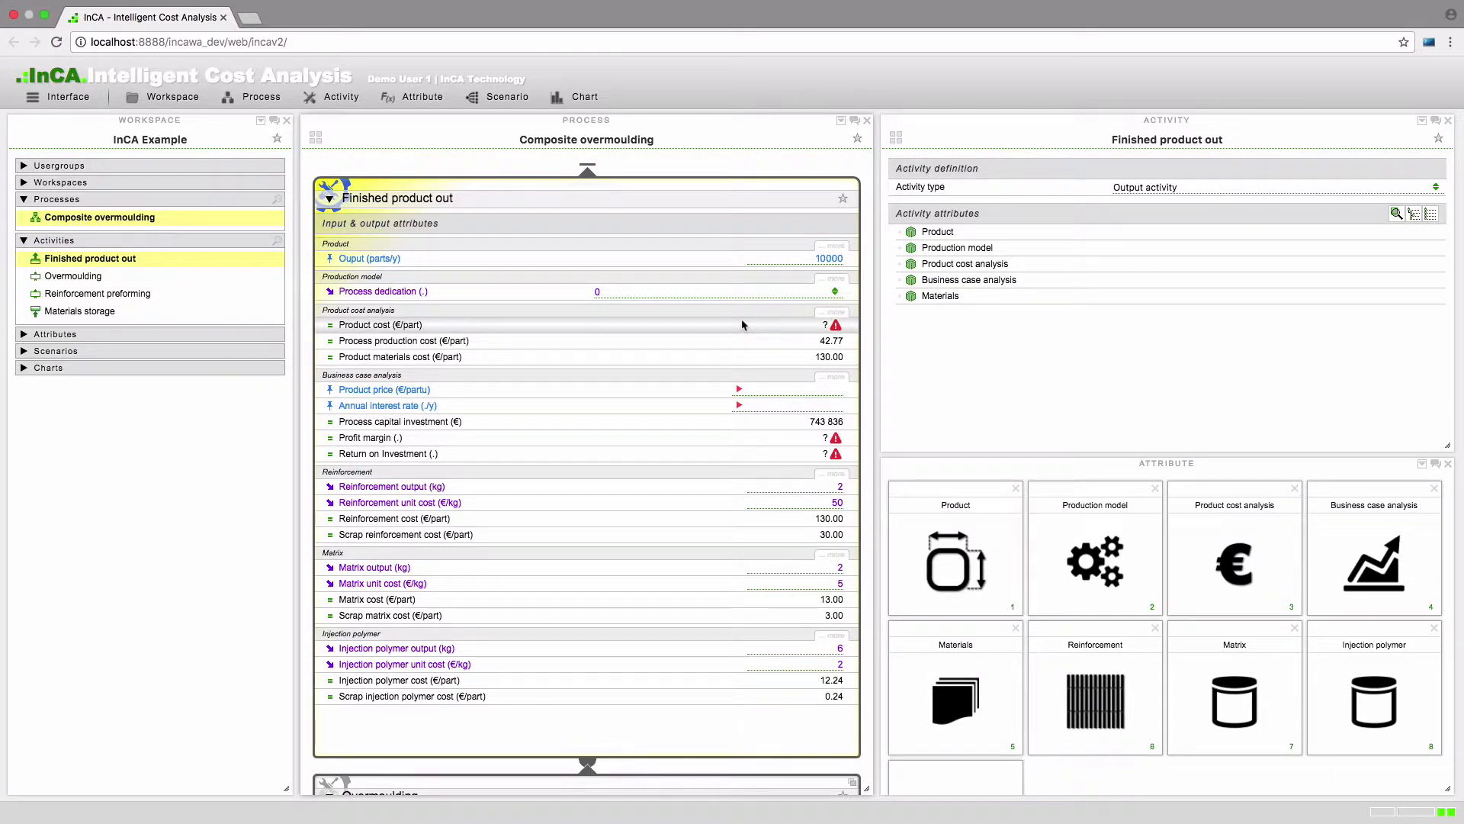
click(834, 390)
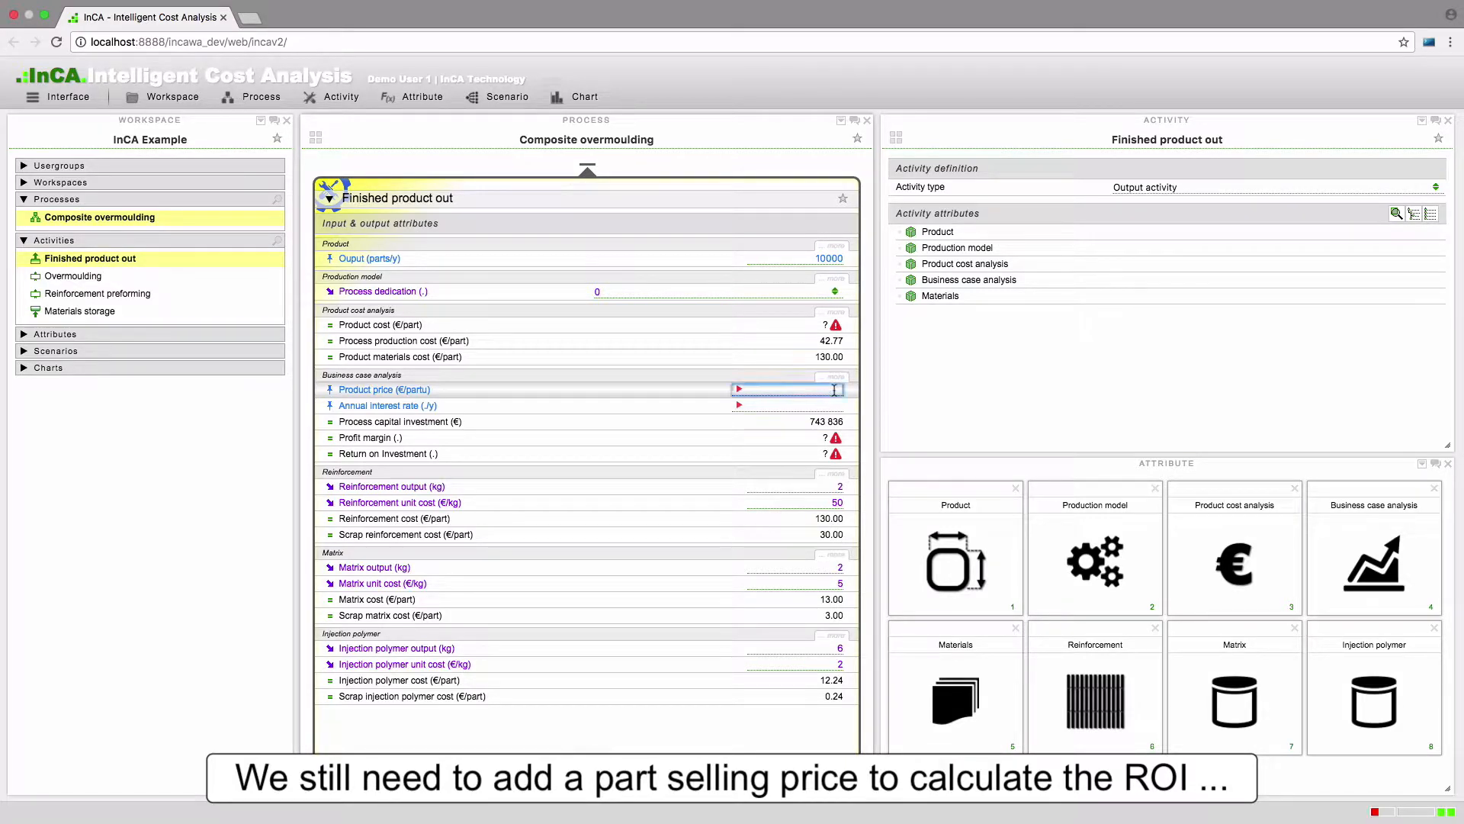
text(200)
key(Return)
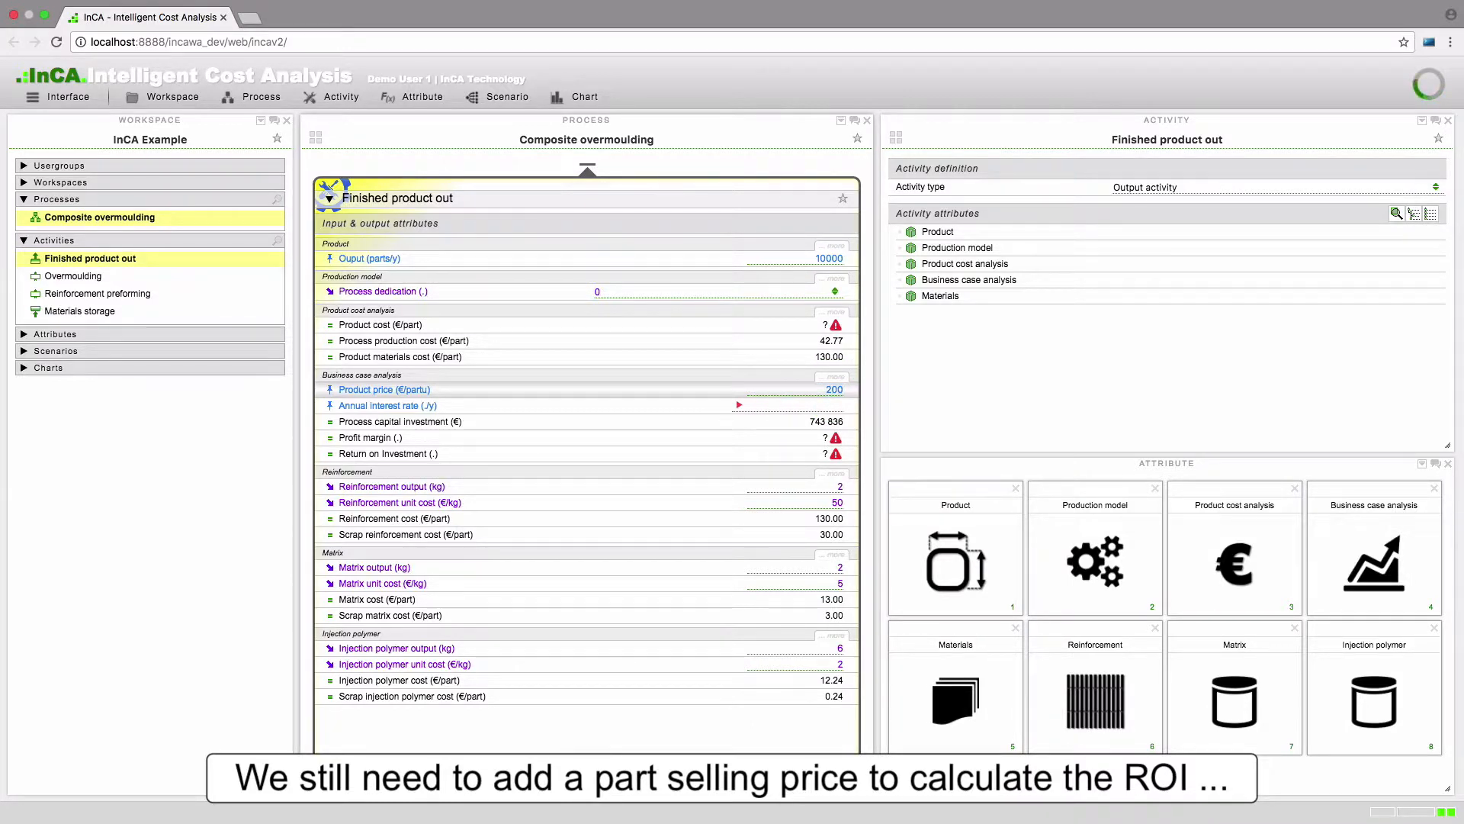
click(832, 405)
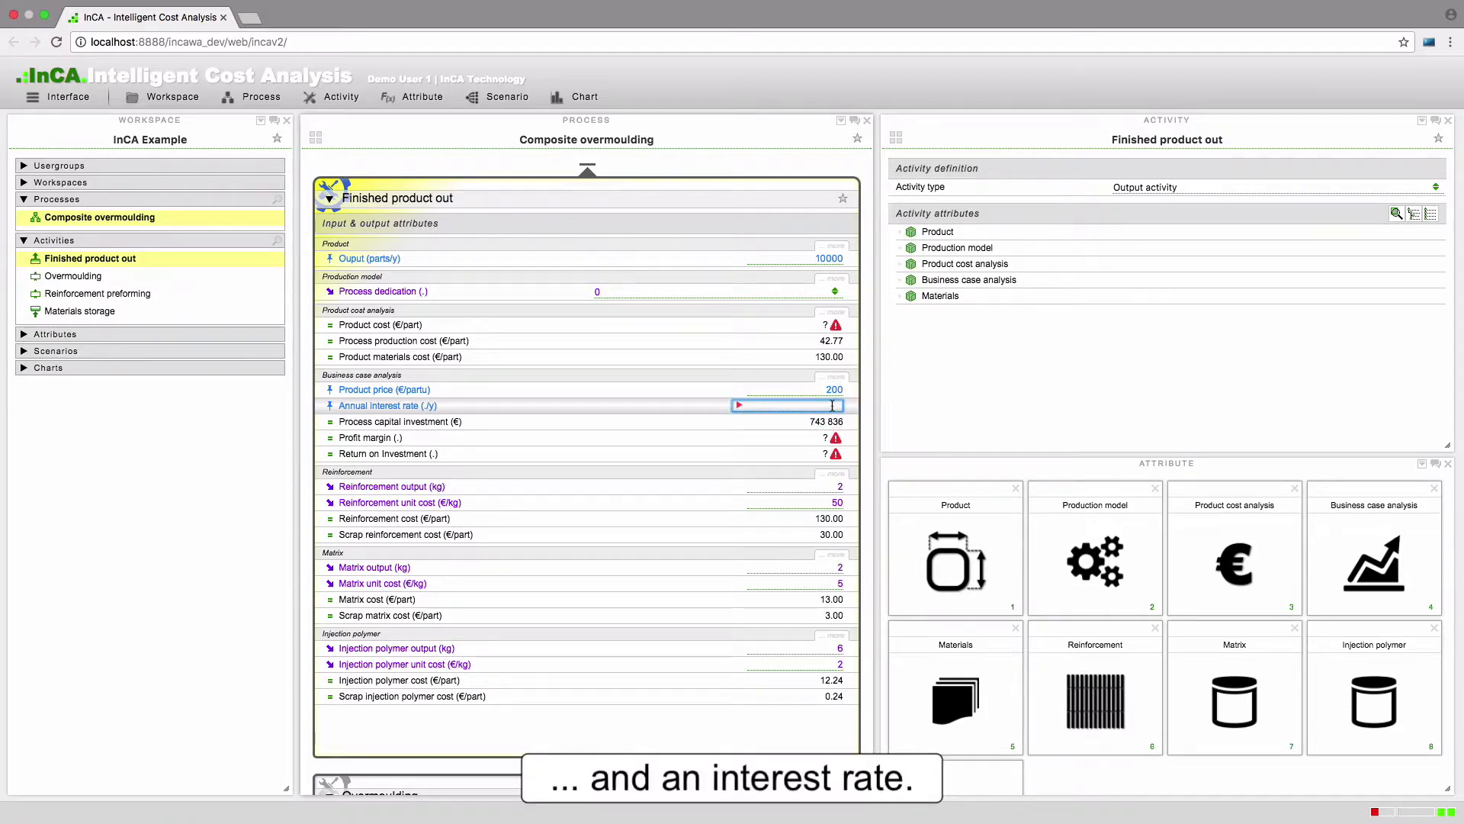
text(0.02)
key(Return)
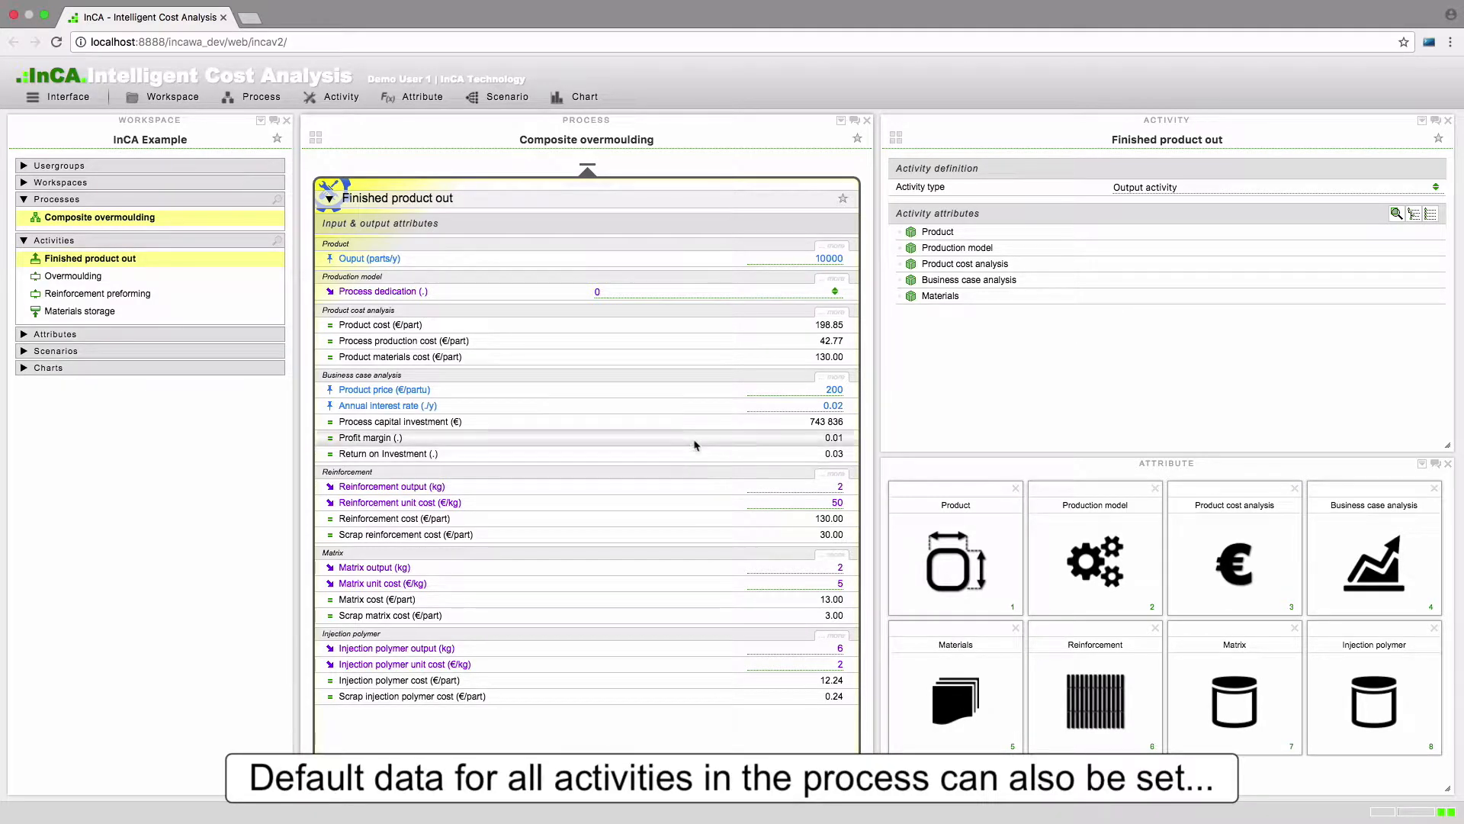
In the process's default attribute inputs, set the direct personnel rate to 25 €/h and the indirect personnel rate to 55 €/h
click(841, 122)
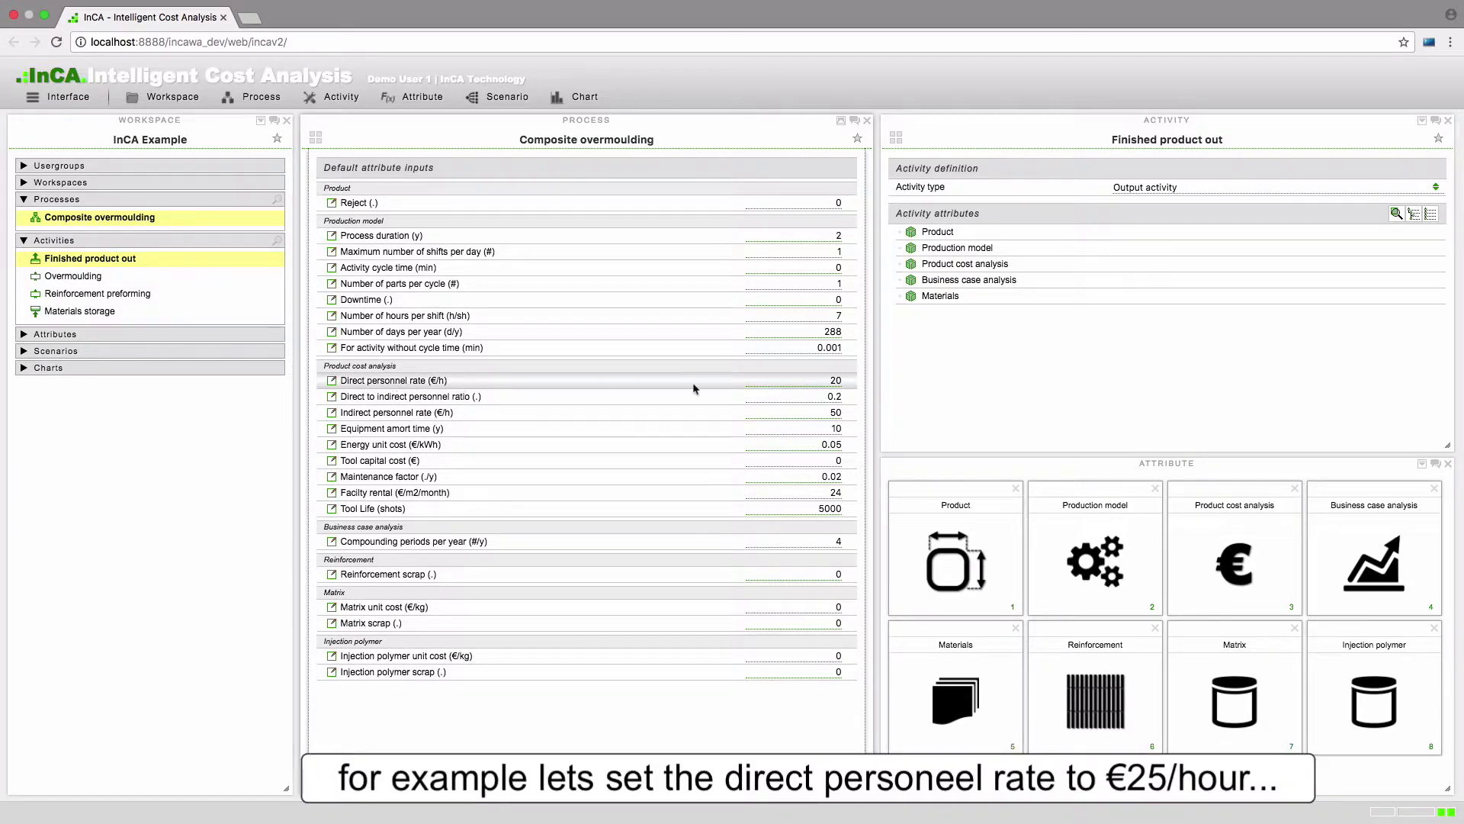
double_click(837, 381)
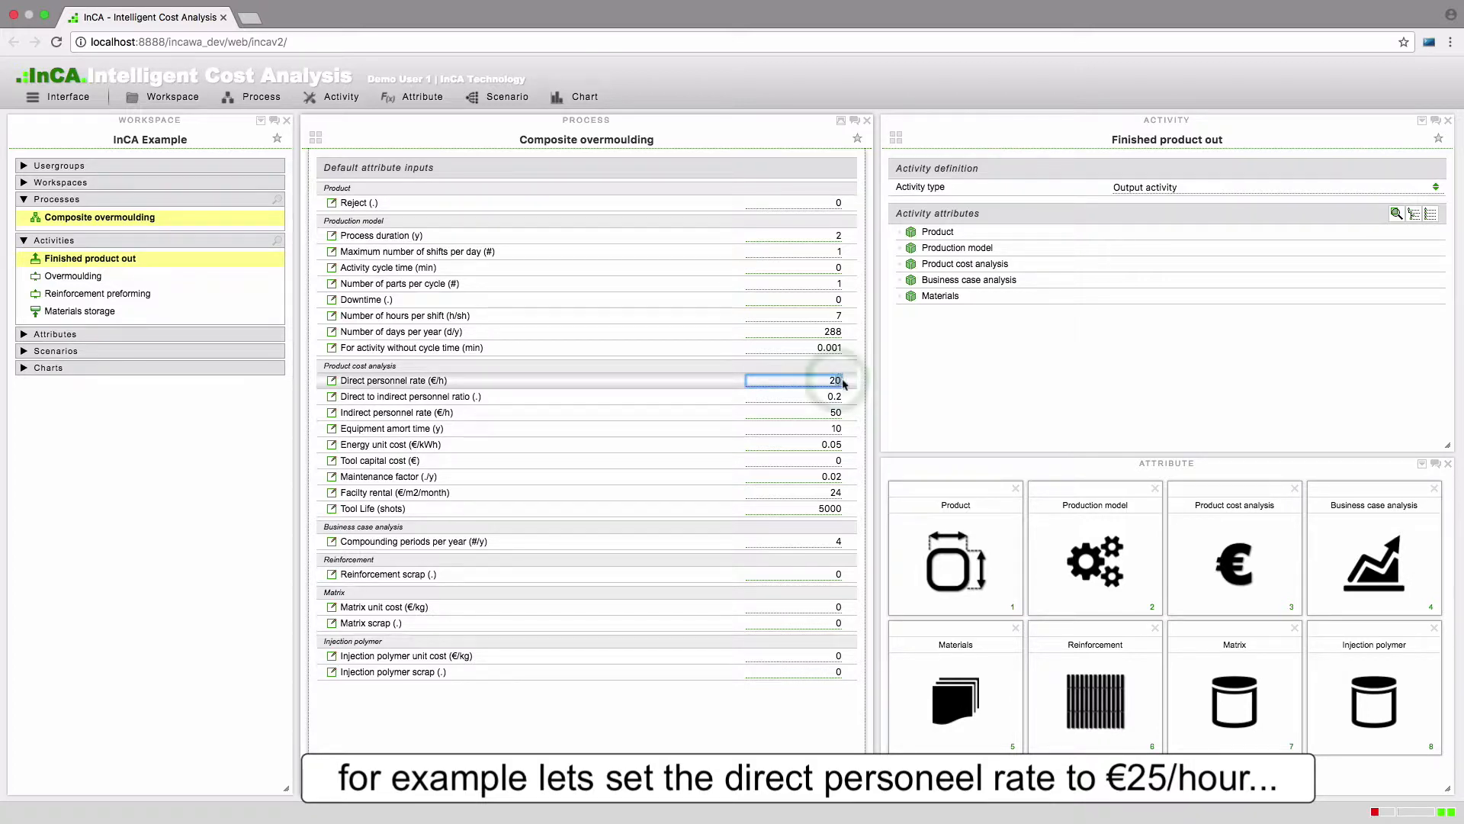
text(25)
key(Return)
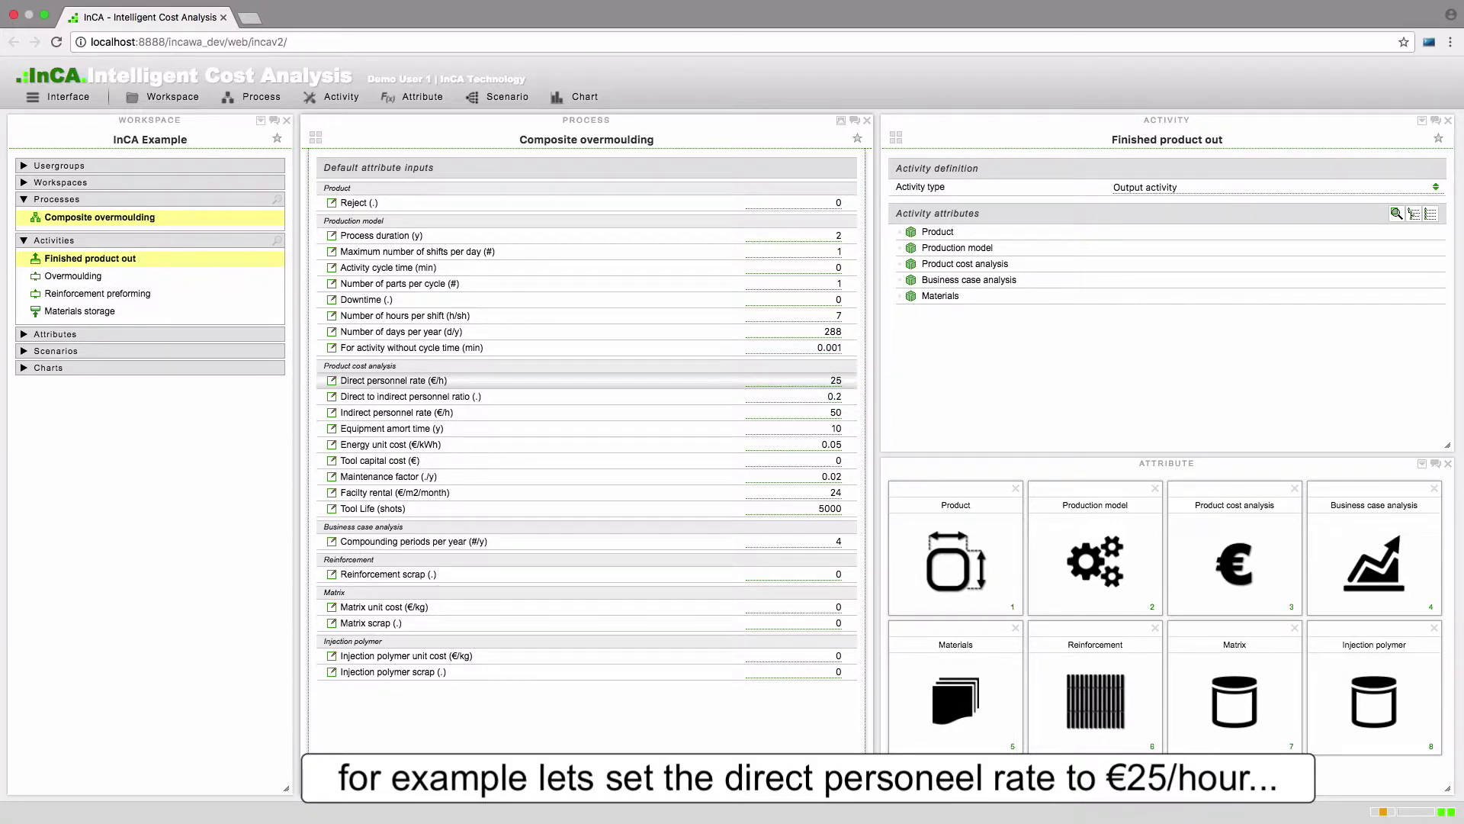
double_click(837, 413)
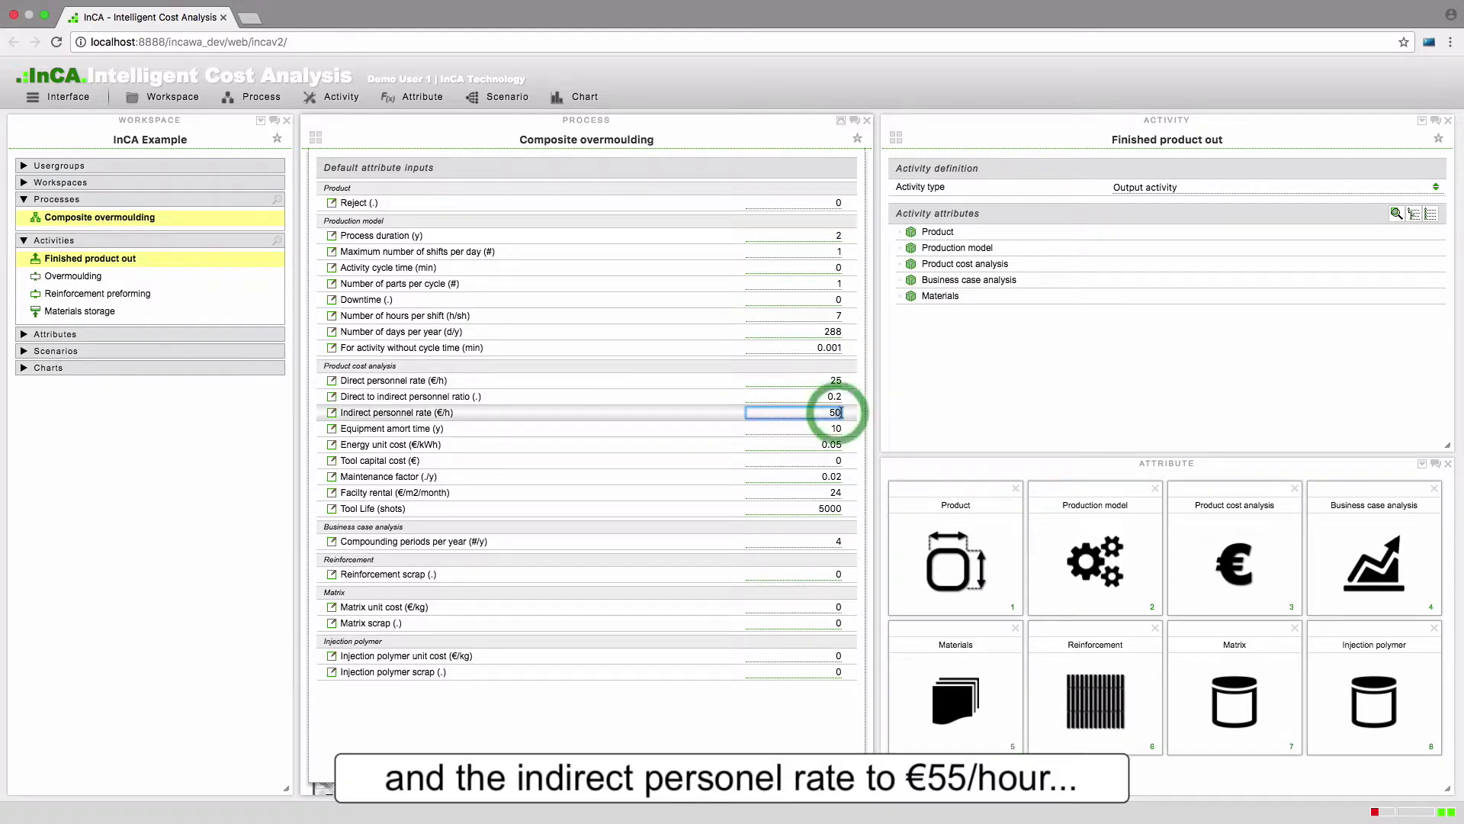
text(55)
key(Return)
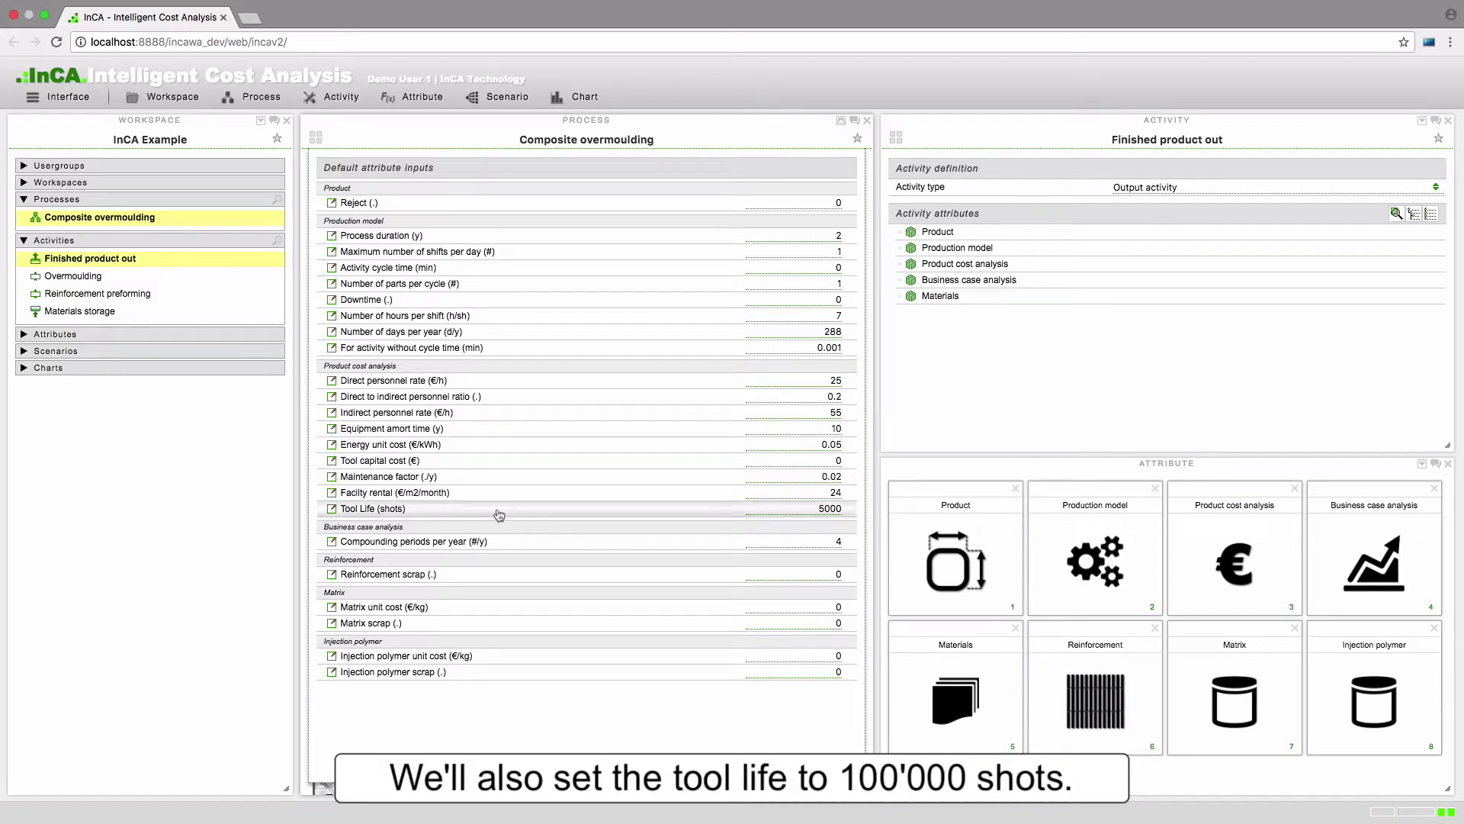
Set the process's default tool life to 100000 shots and return to the process's activity view
click(826, 509)
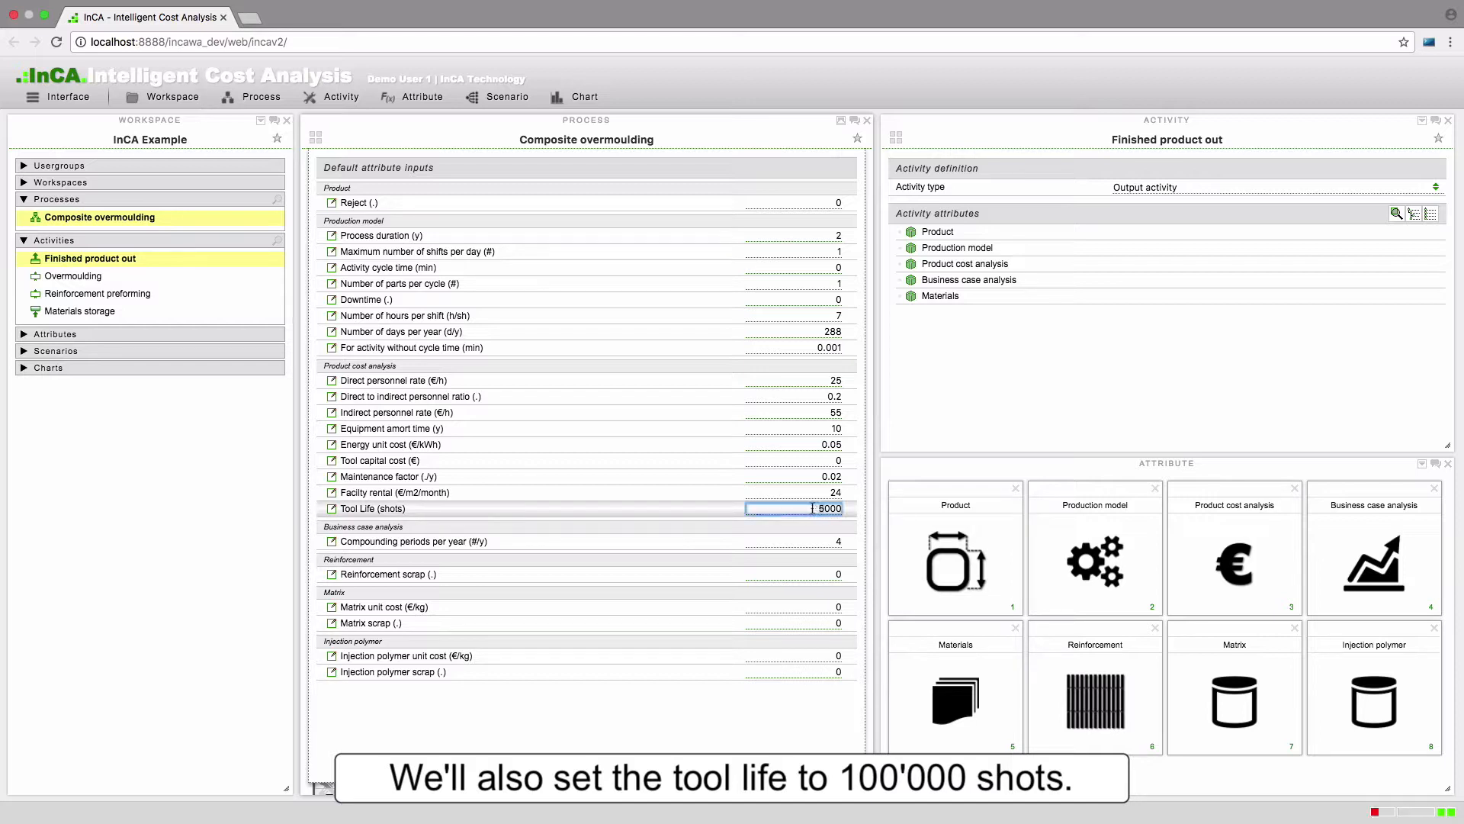
key(BackSpace)
text(10)
key(Return)
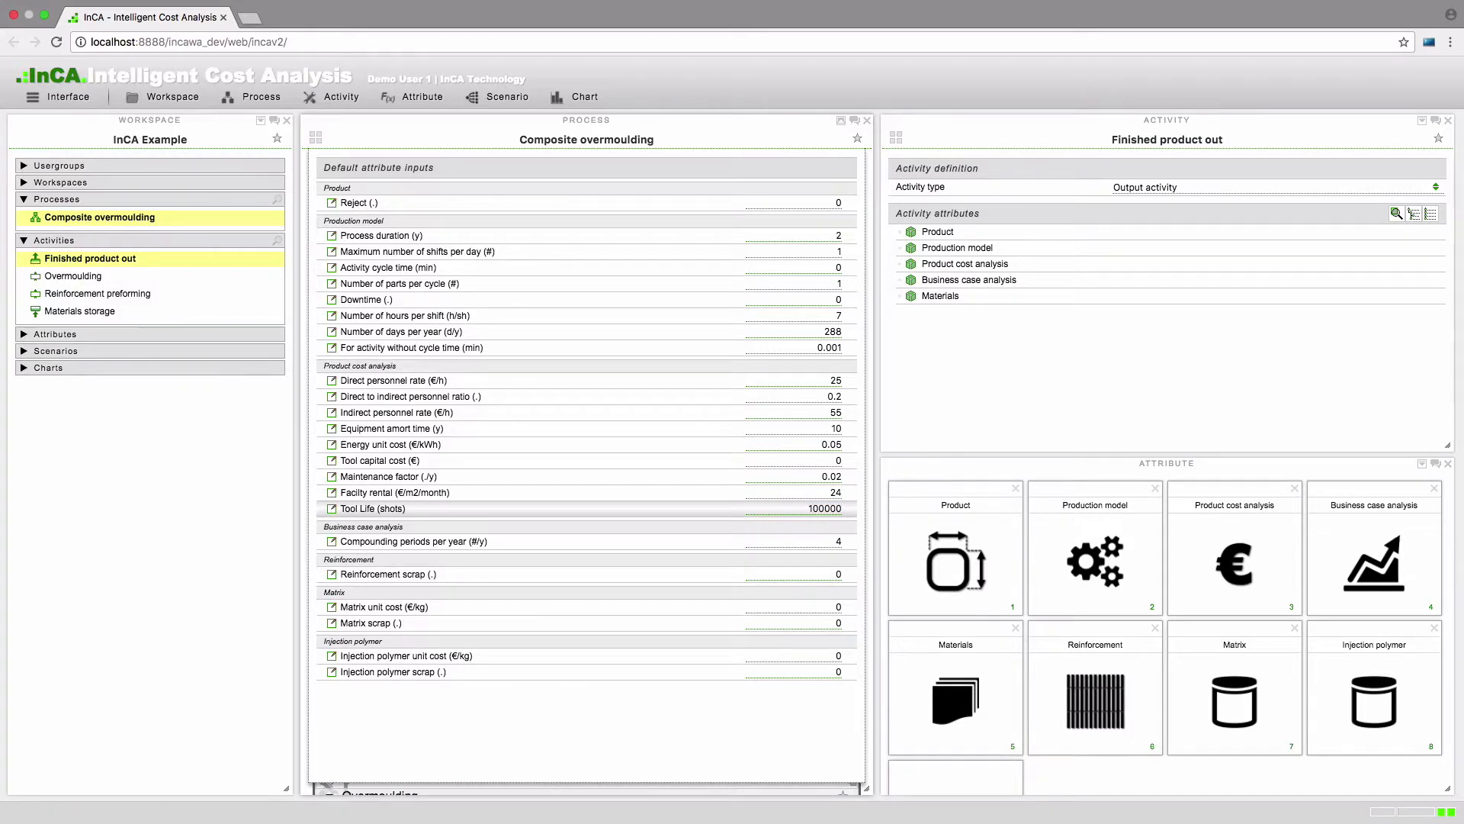
click(840, 122)
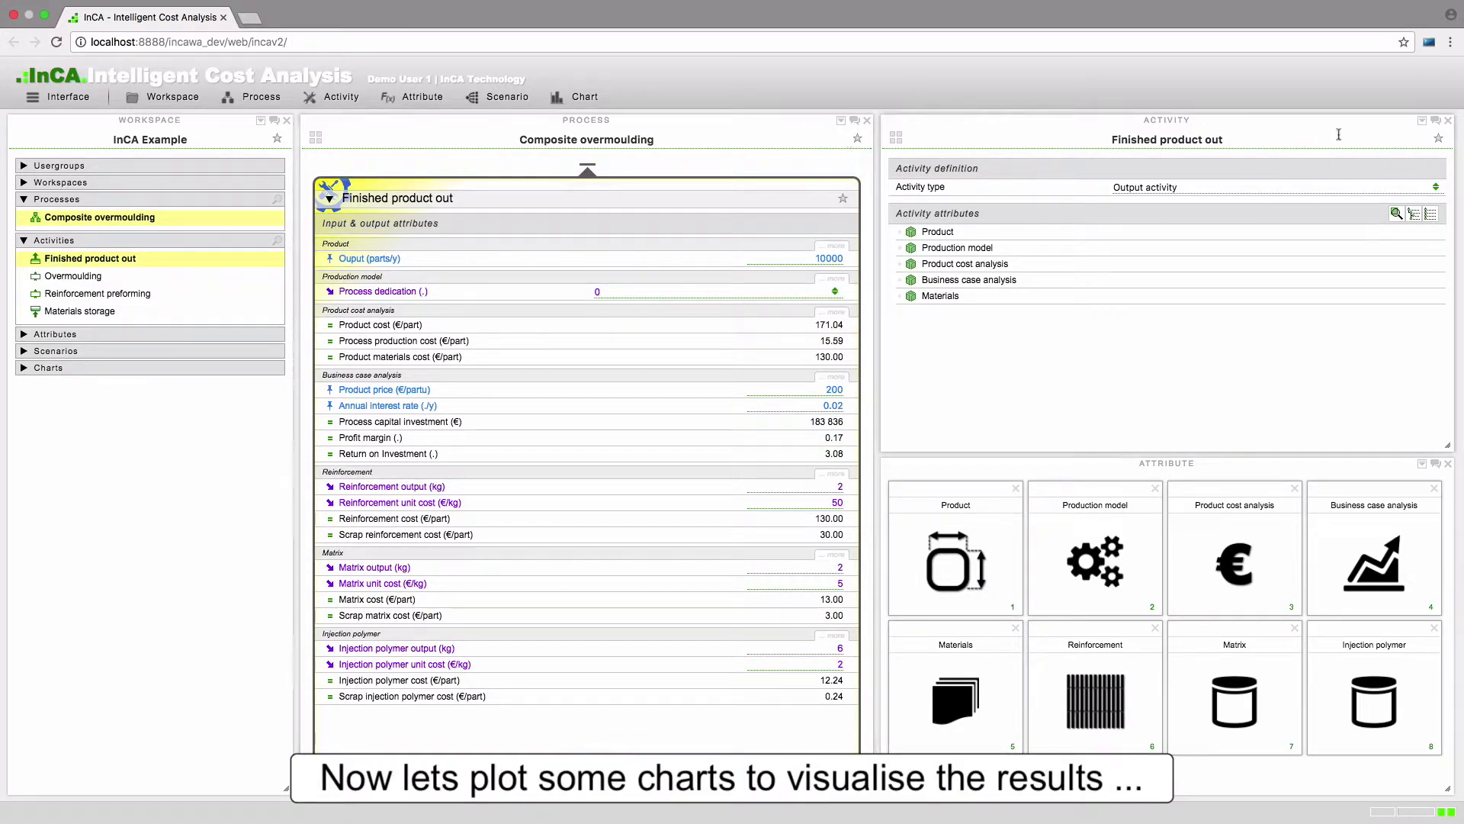
Close the Activity and Attribute windows and open the Chart browser in their place
click(1448, 122)
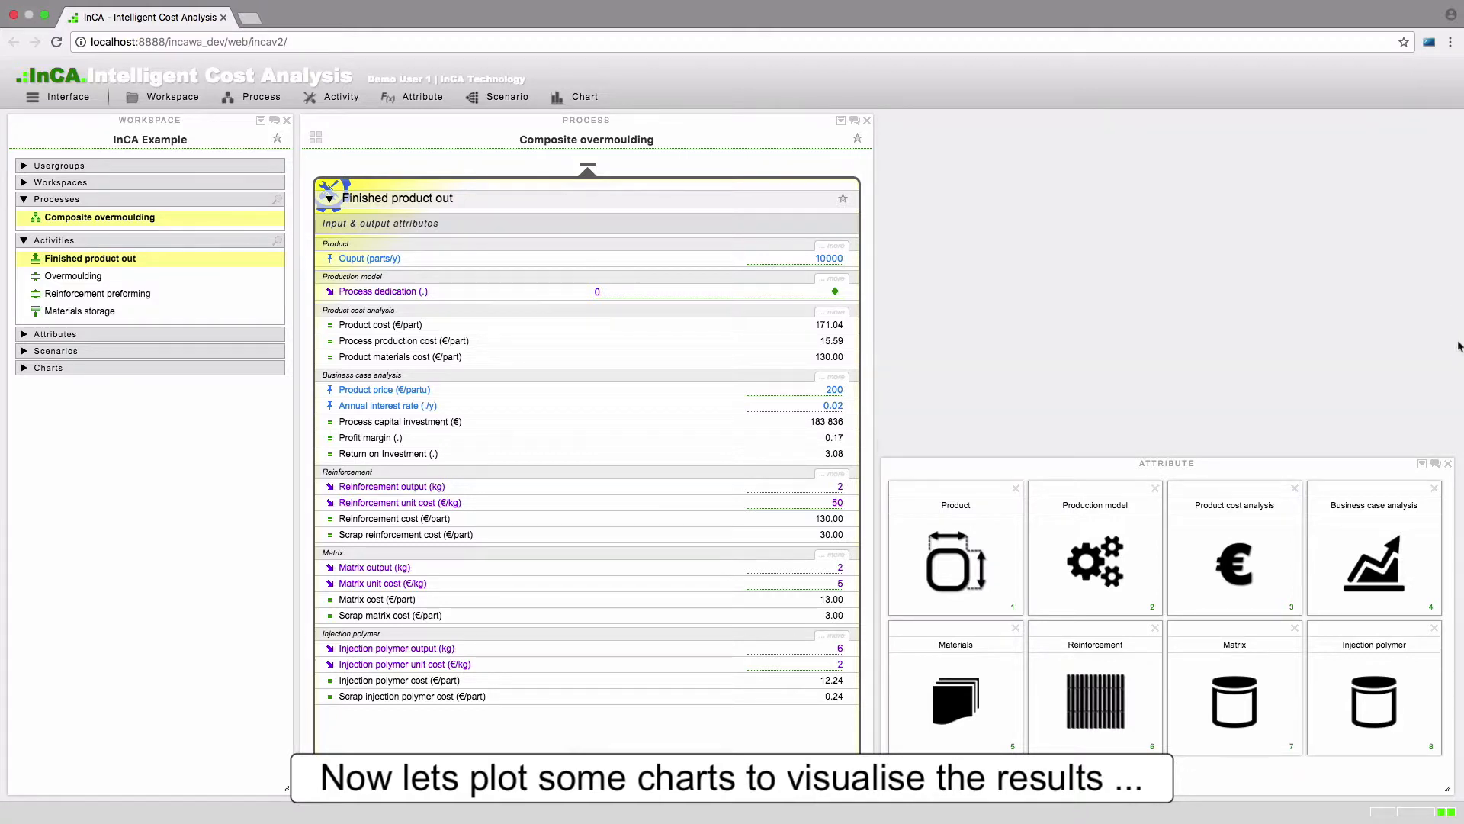
click(1448, 463)
click(68, 96)
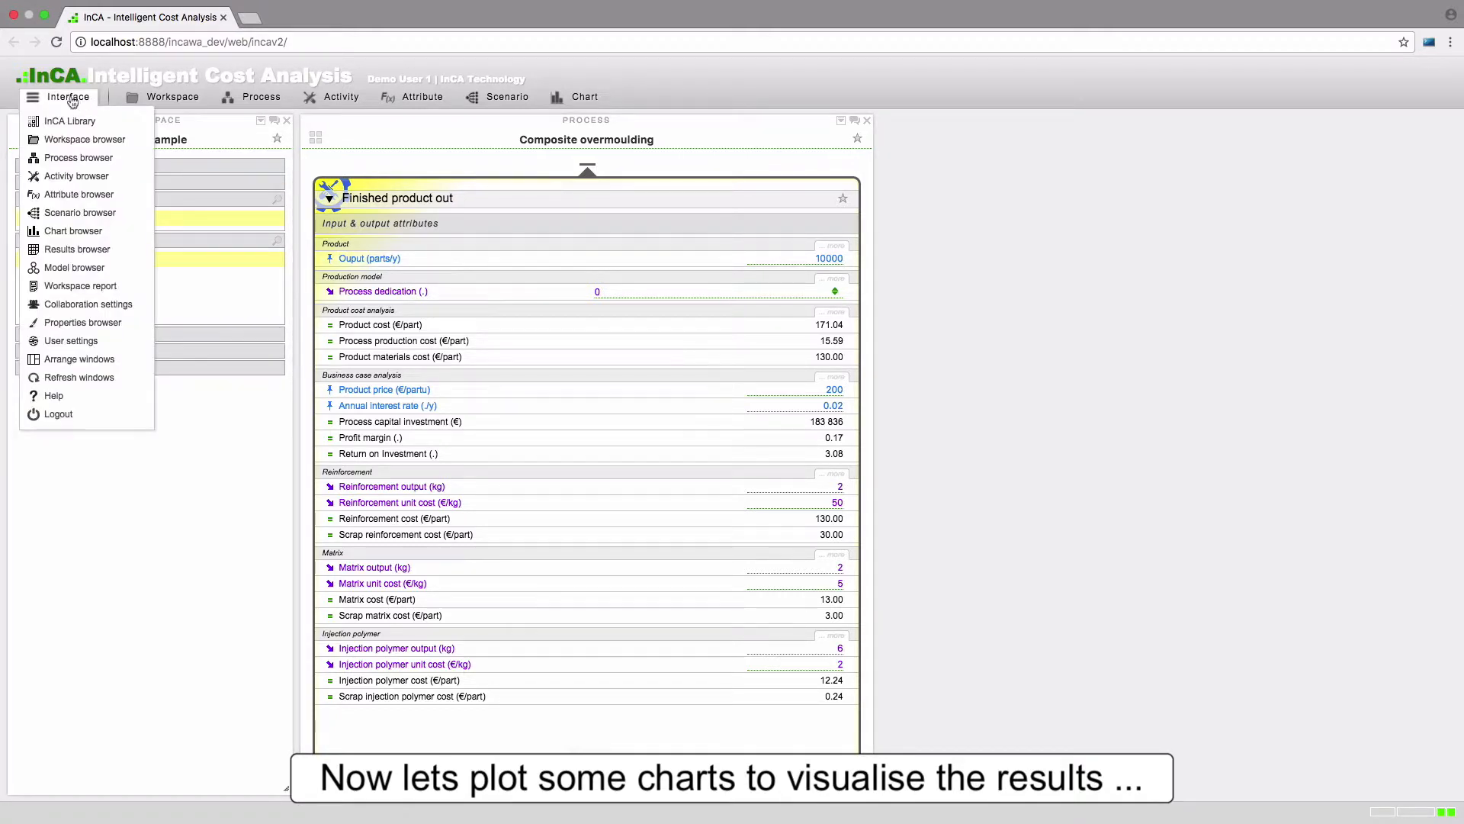
click(68, 232)
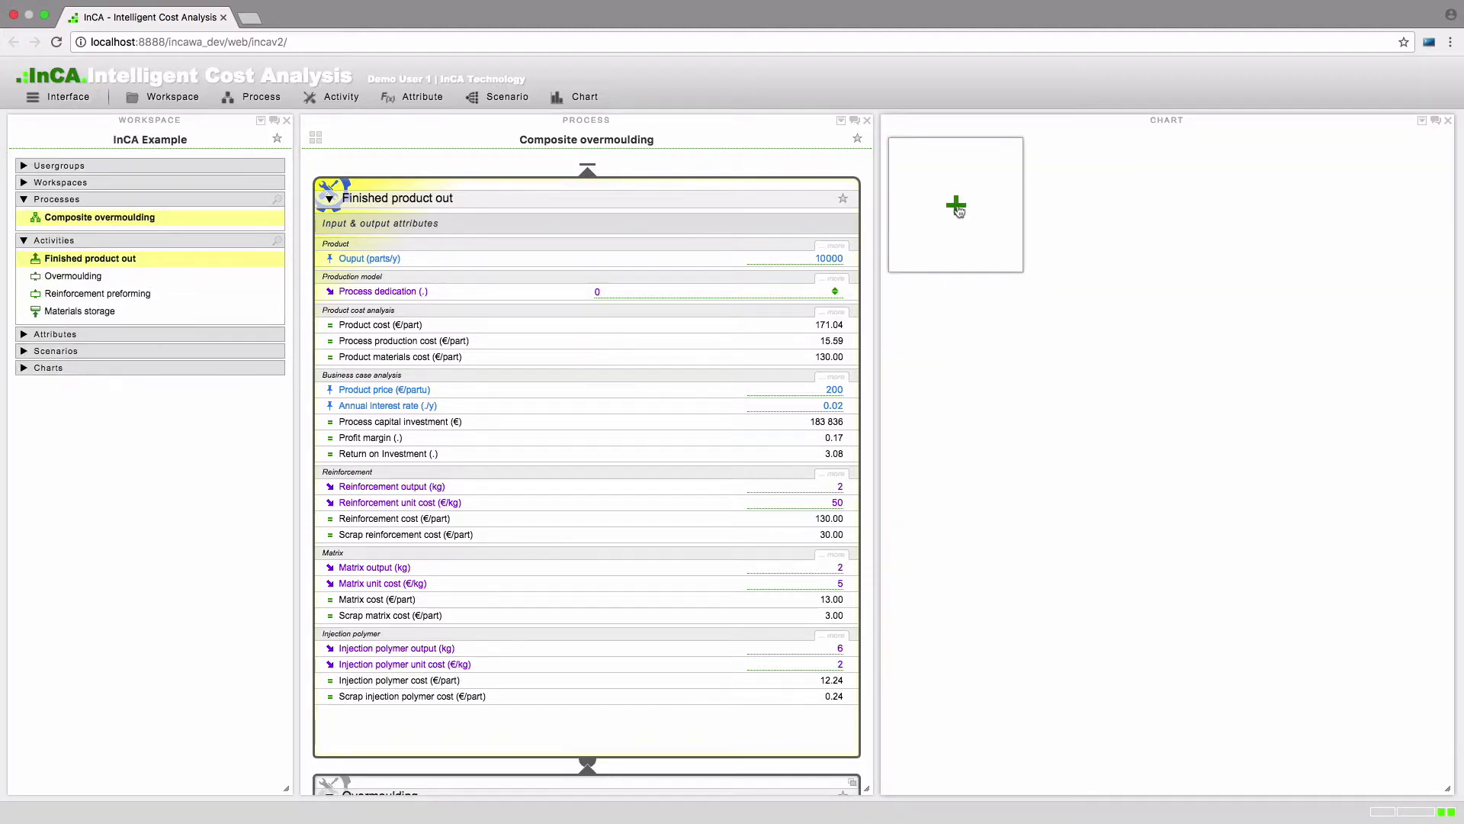
Create a new pie chart named "Total cost breakdown"
click(956, 205)
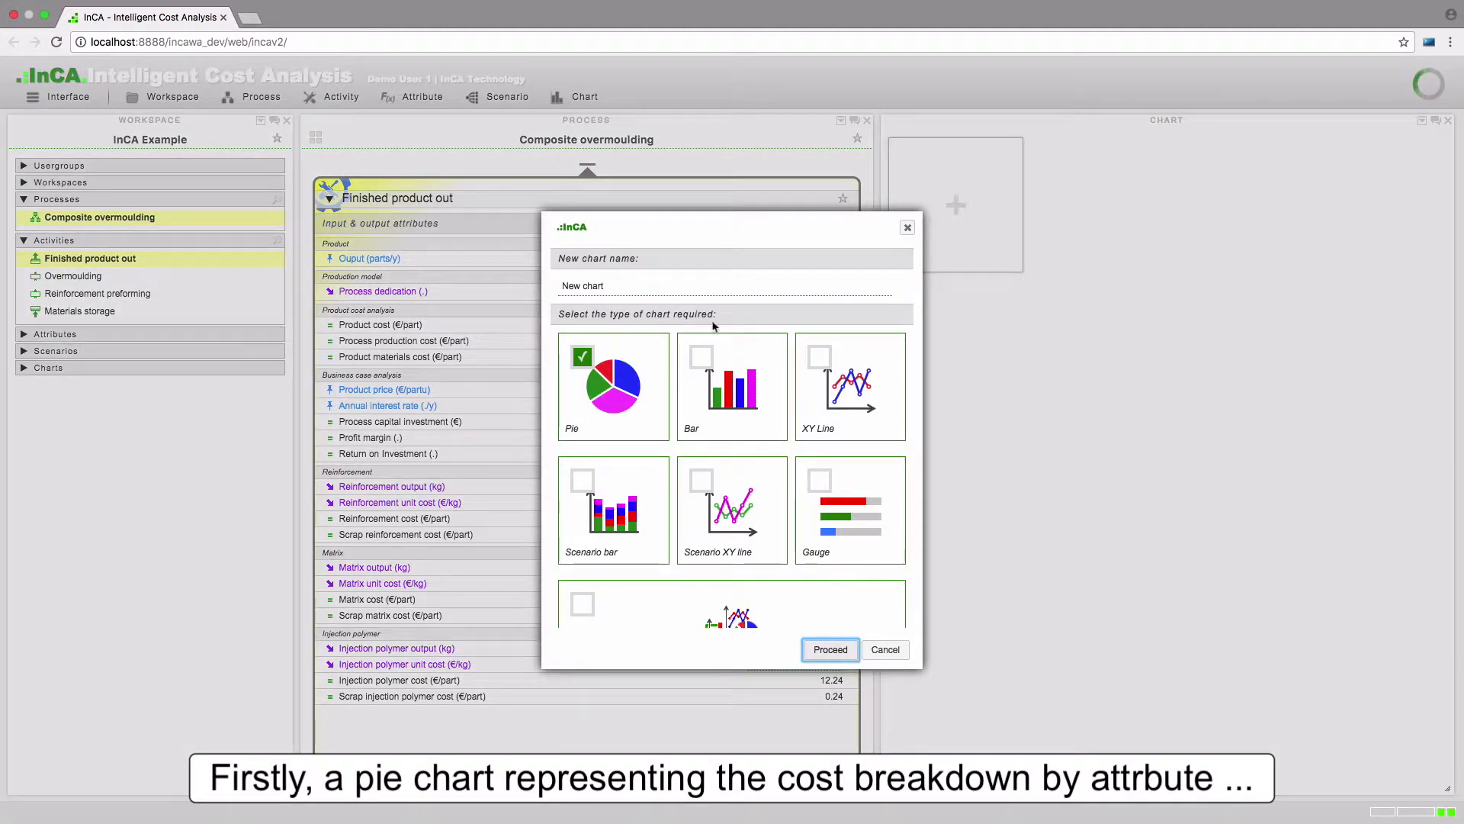
drag(616, 287, 545, 287)
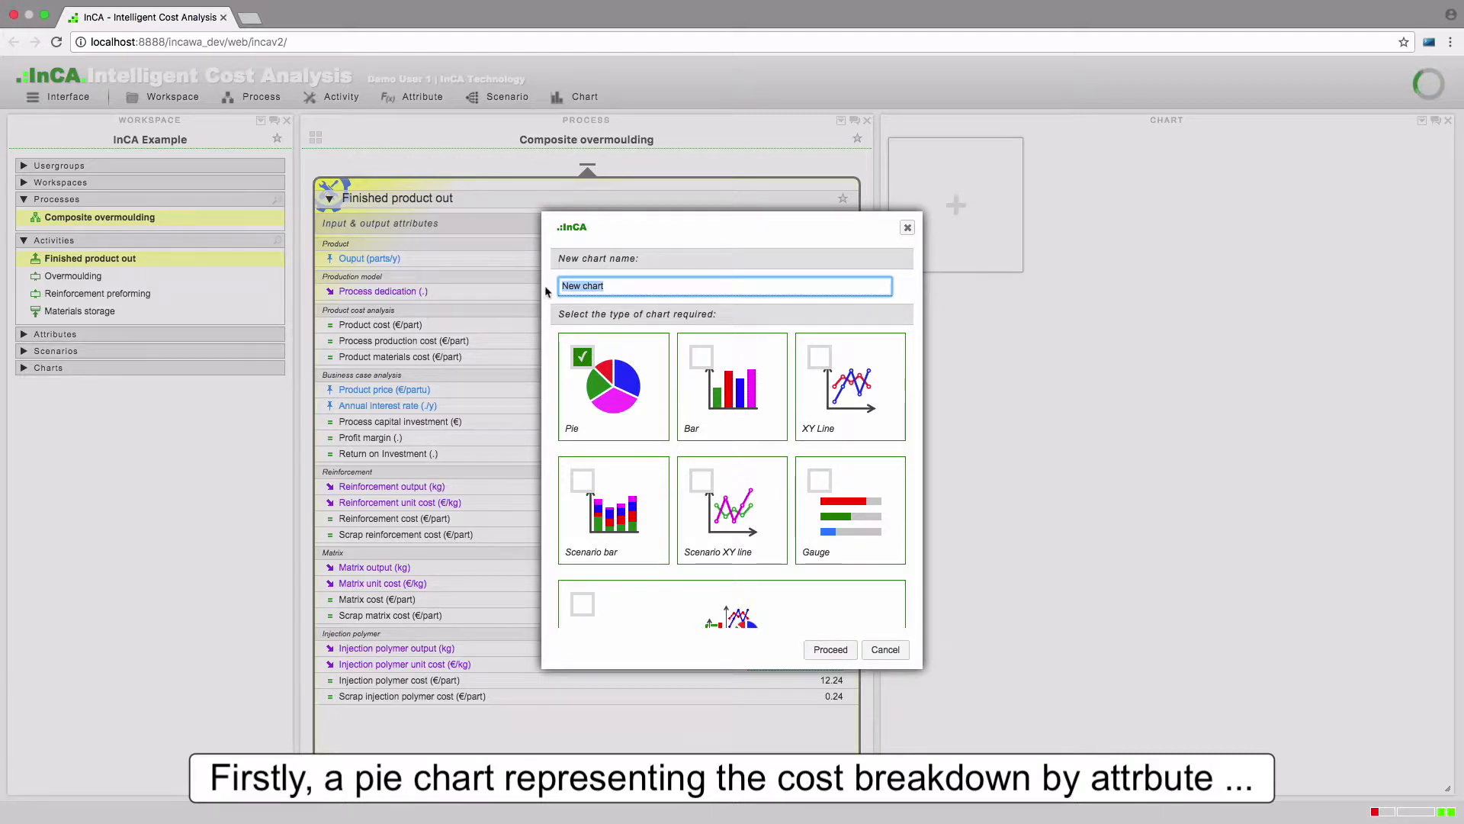
text(Total cost breakdown)
click(833, 650)
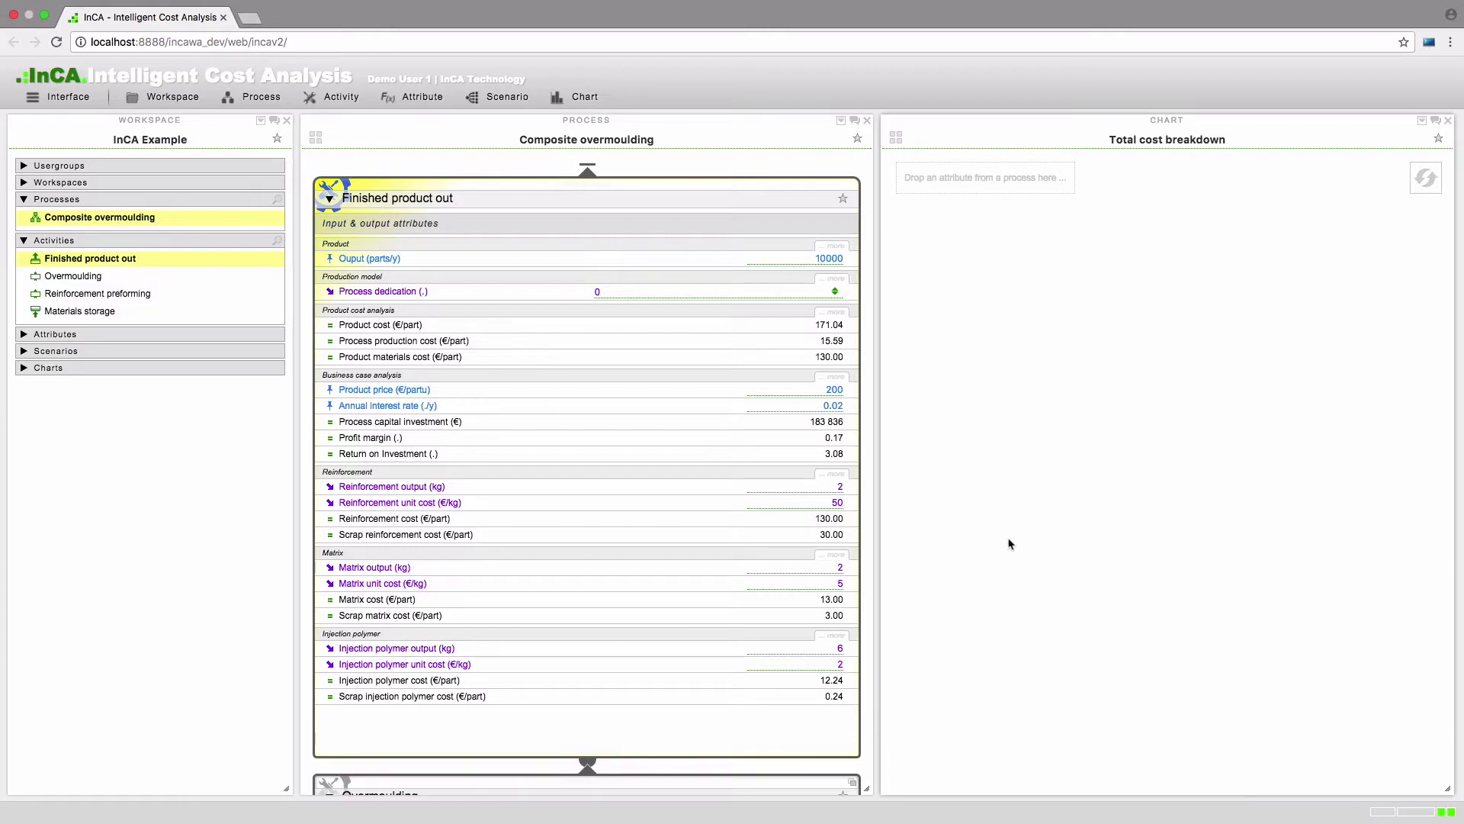
Add the attributes tagged product_cost_process to the Total cost breakdown chart and plot the pie
click(261, 120)
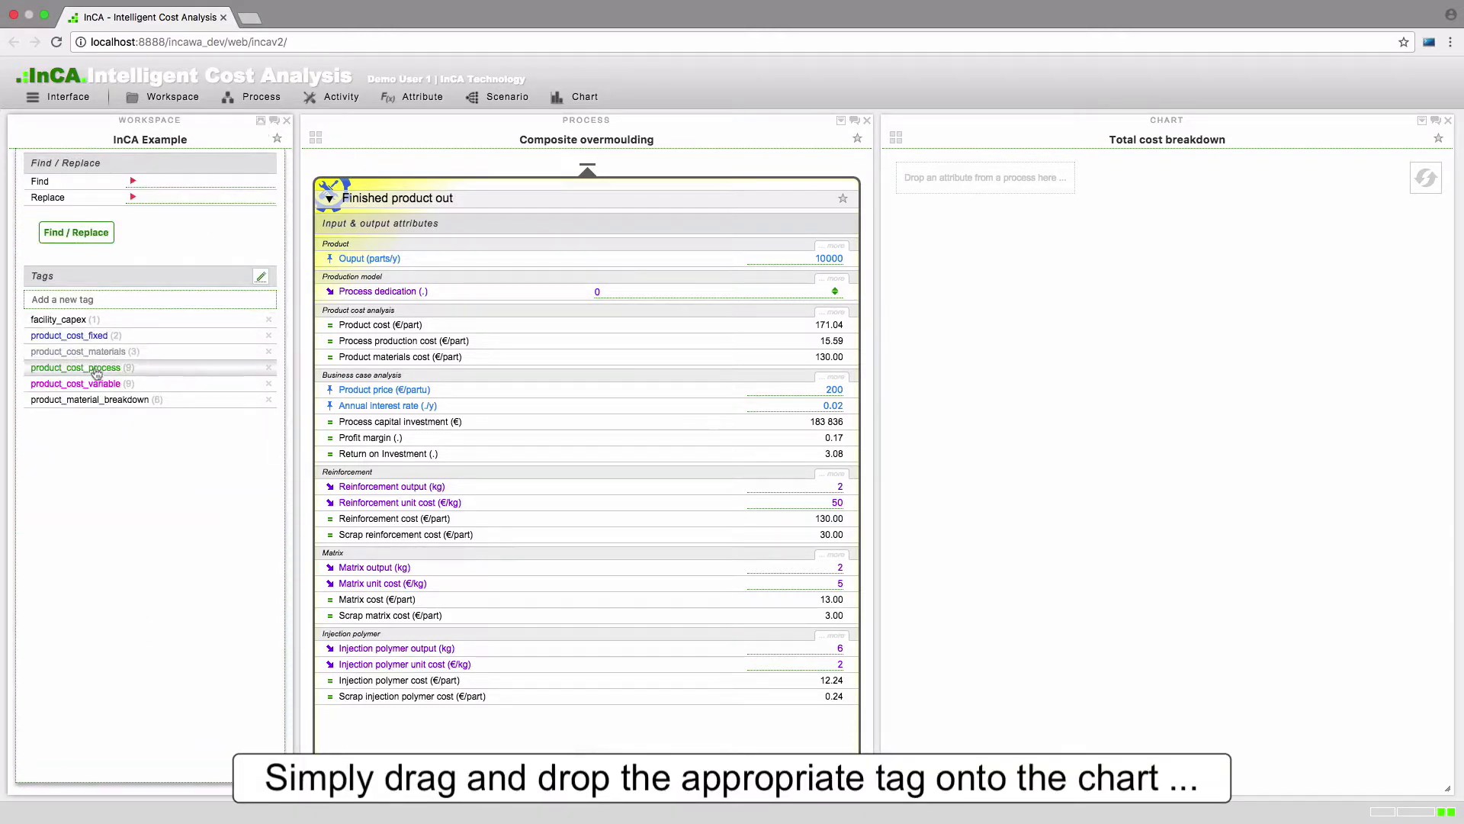
click(94, 368)
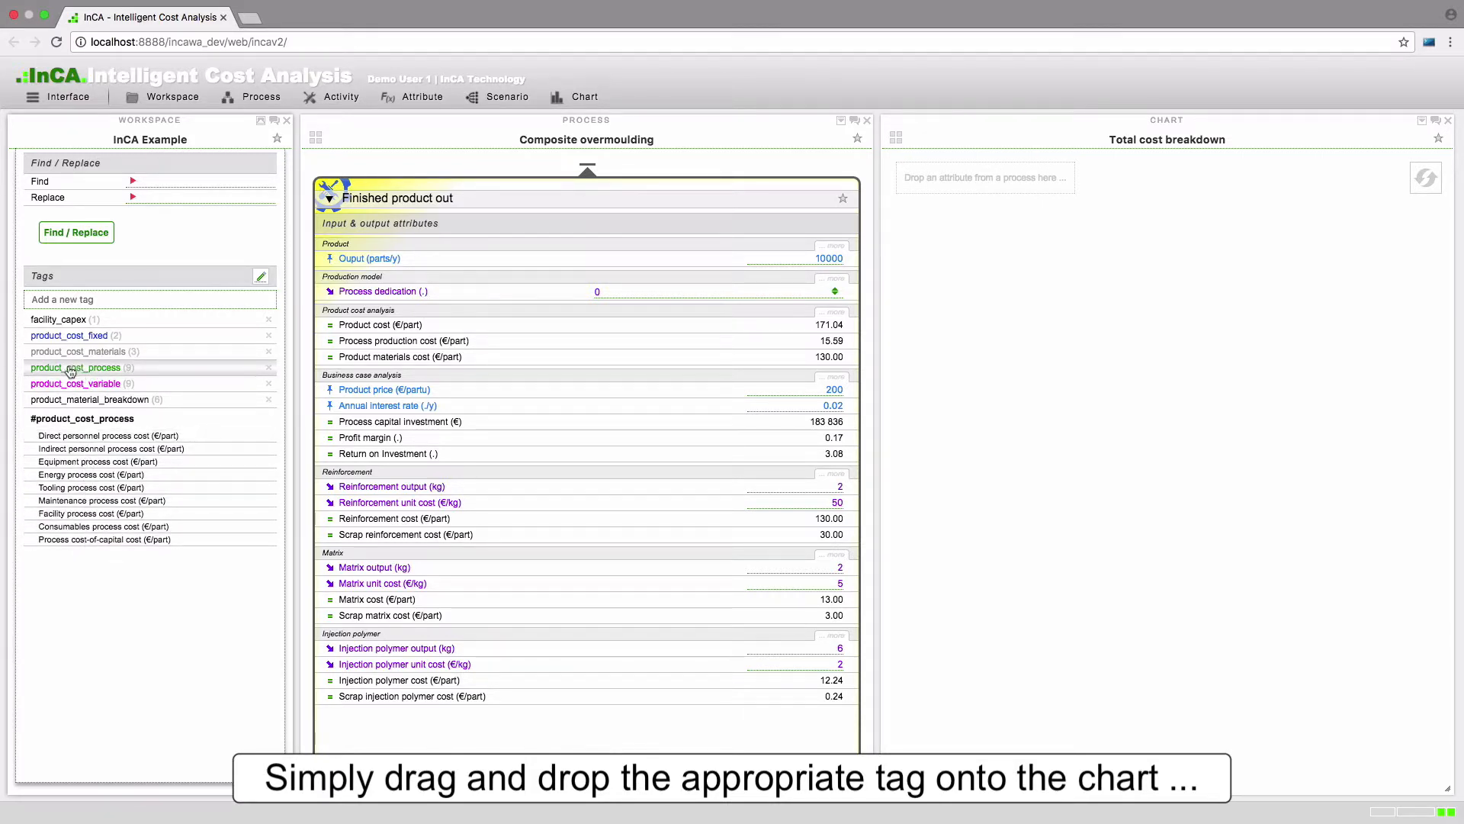
drag(70, 371, 971, 196)
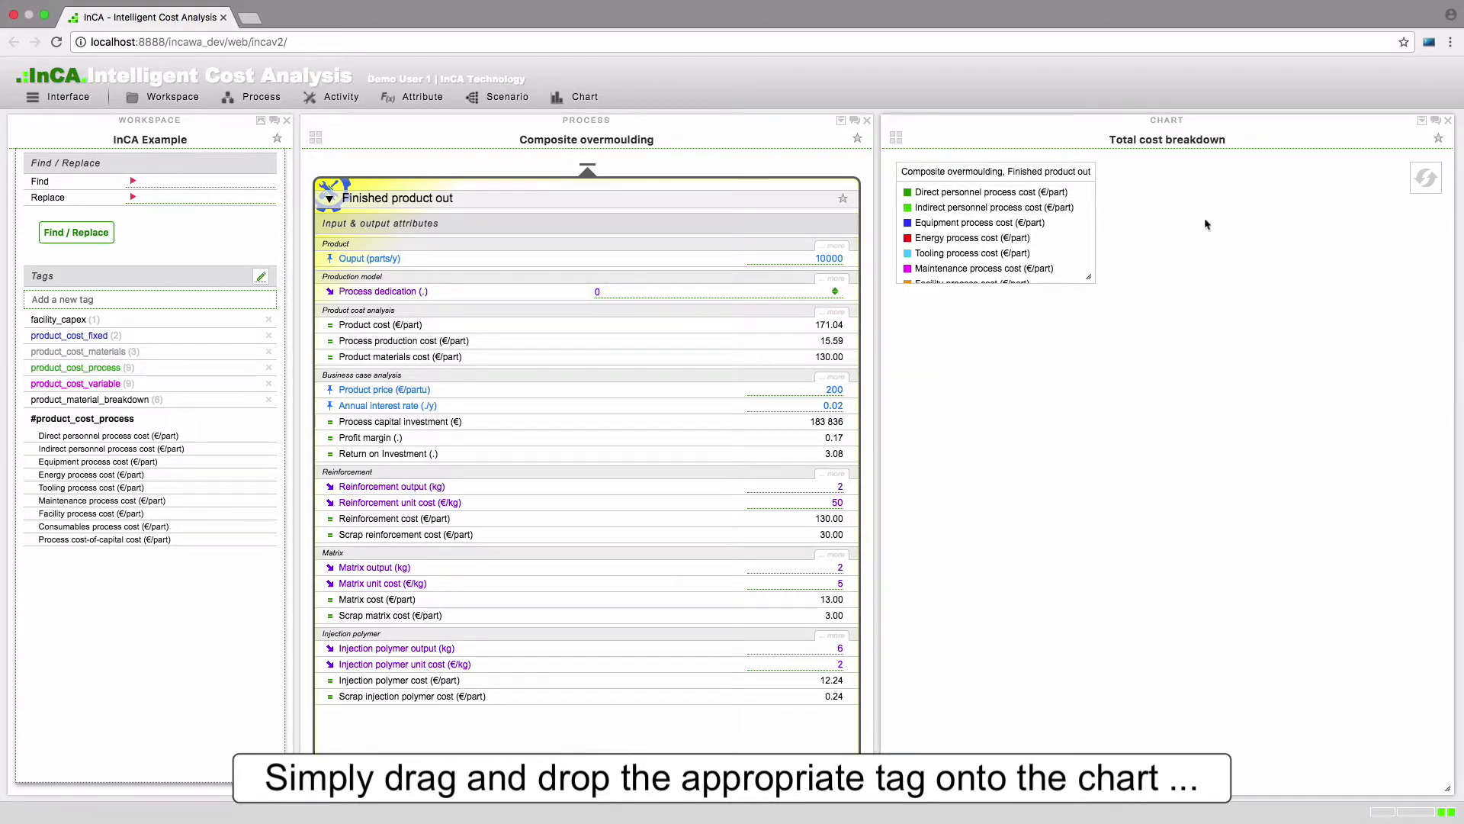
click(1423, 183)
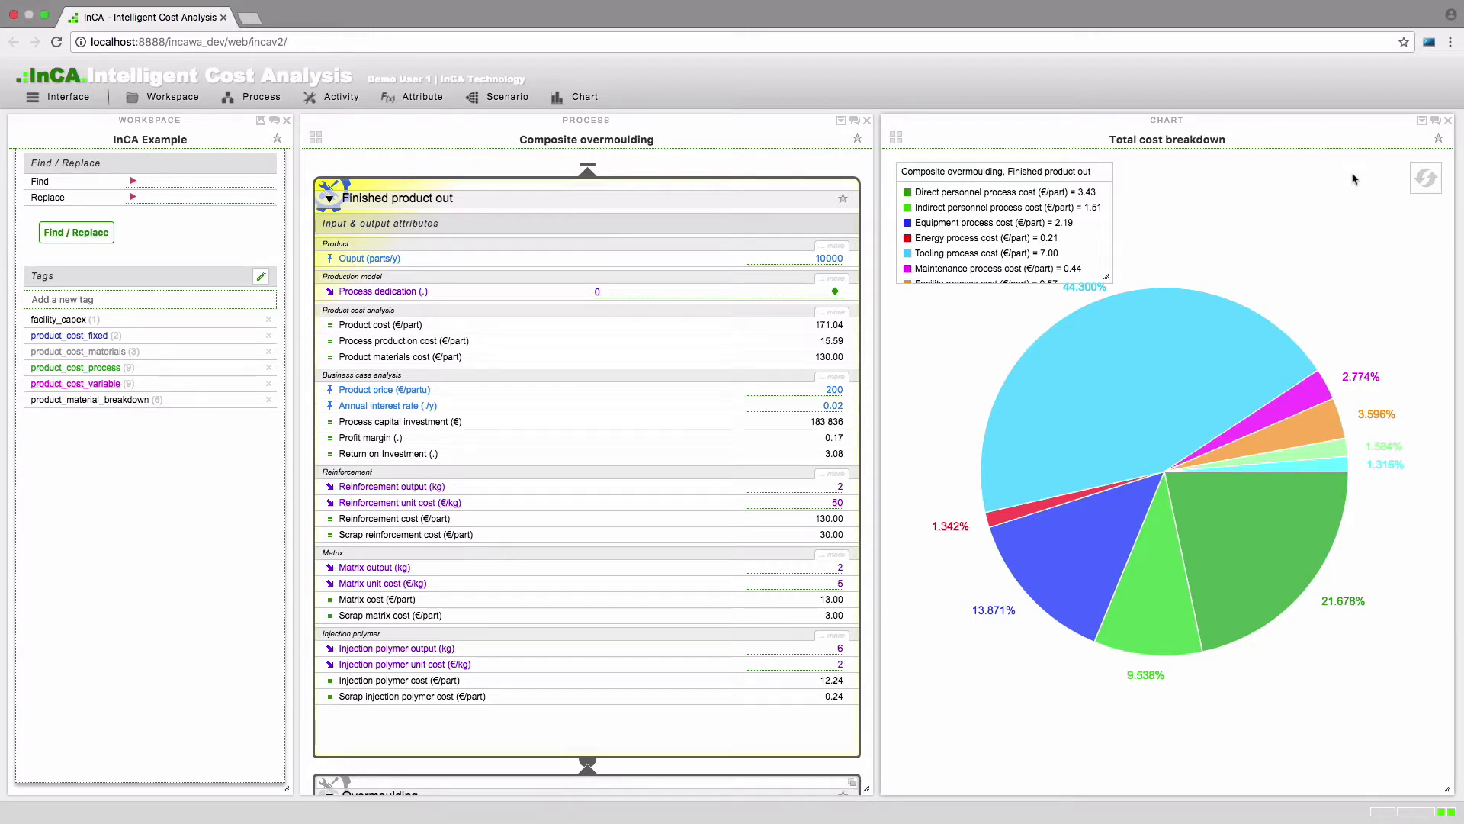
Create a new XY Line chart named "Cost sensitivity to output"
click(896, 140)
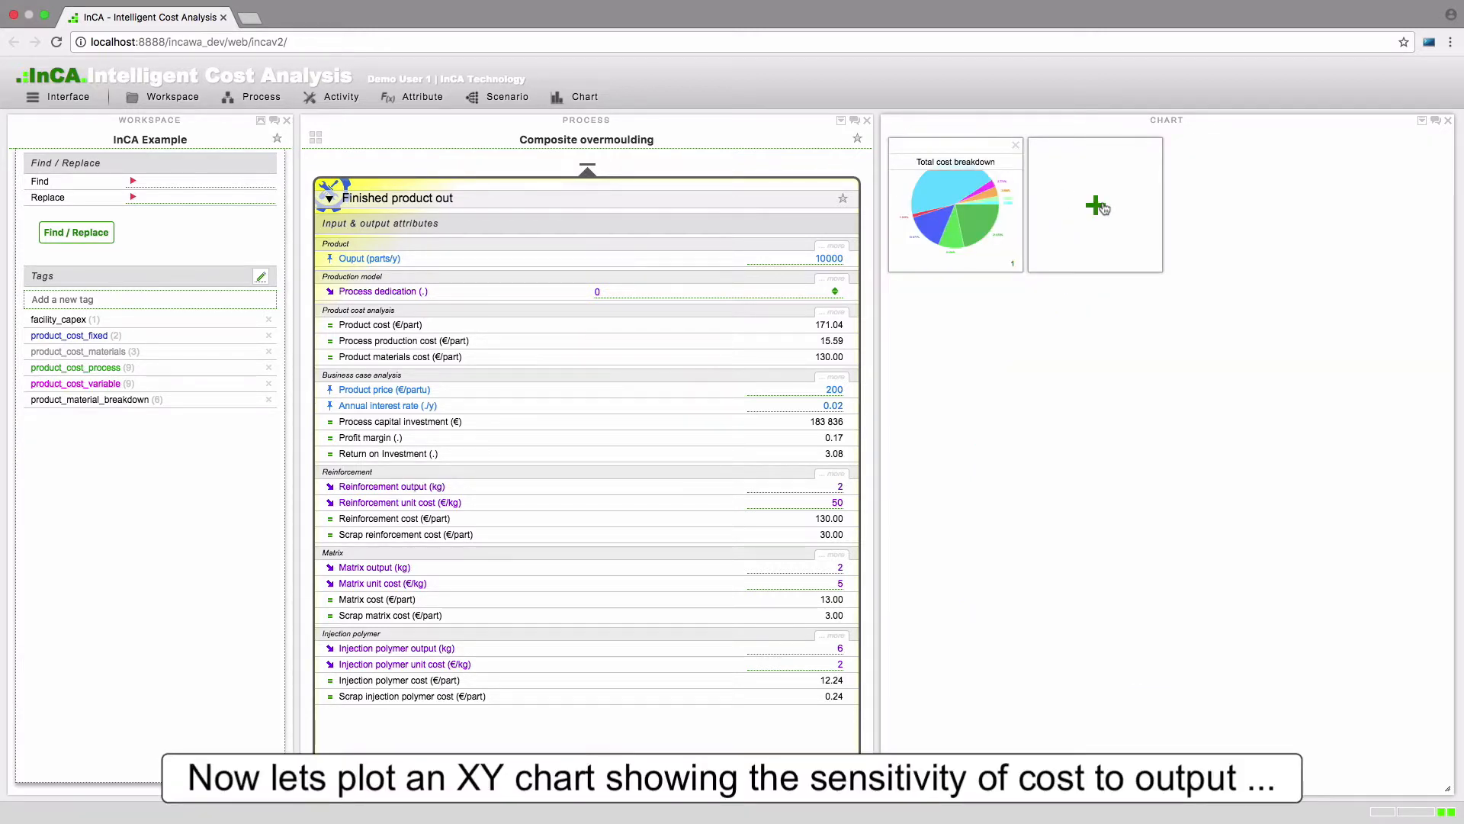
click(1104, 208)
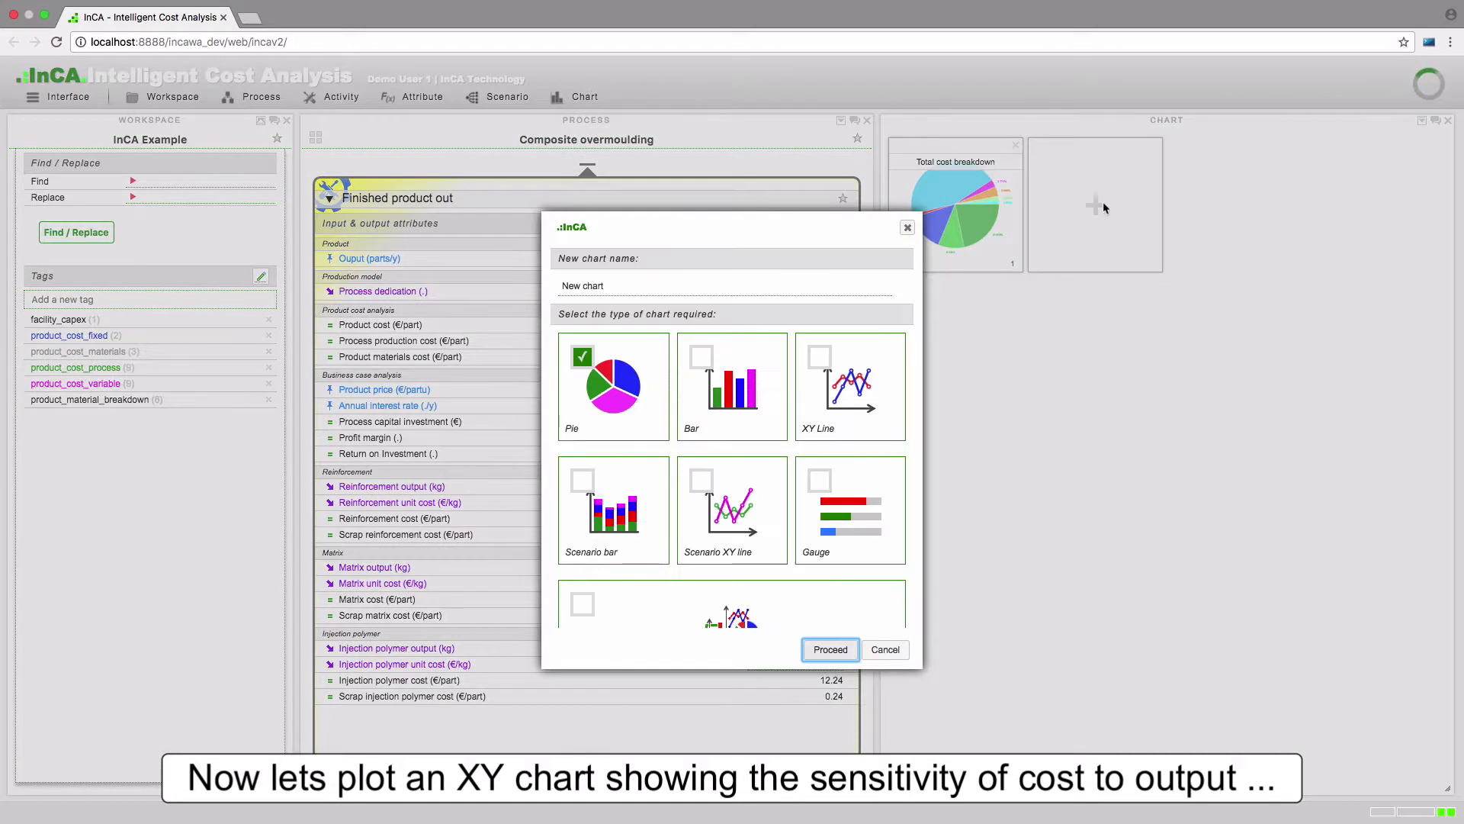
click(820, 358)
drag(638, 287, 546, 292)
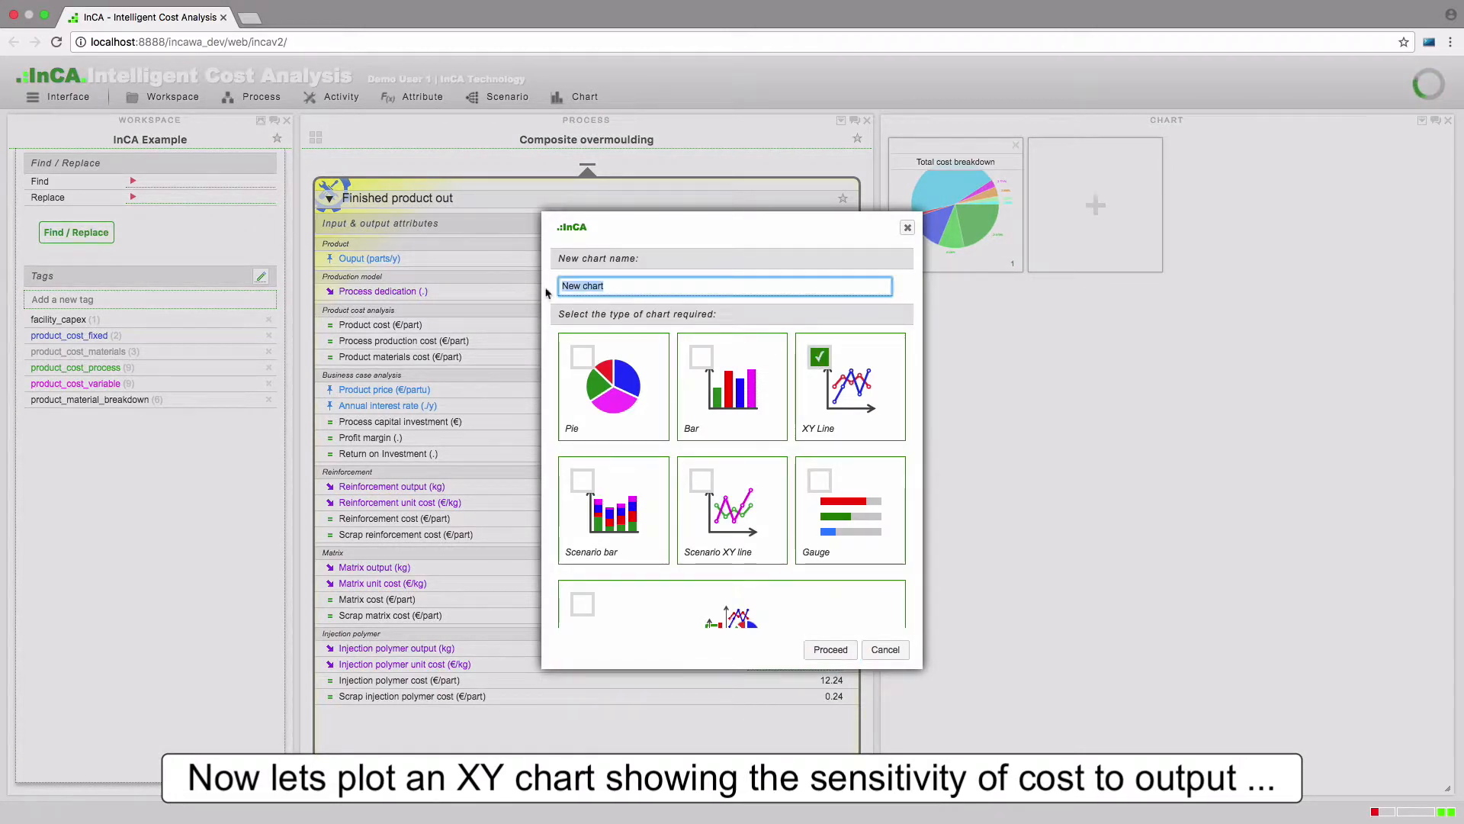
text(Cost sensitivity to output)
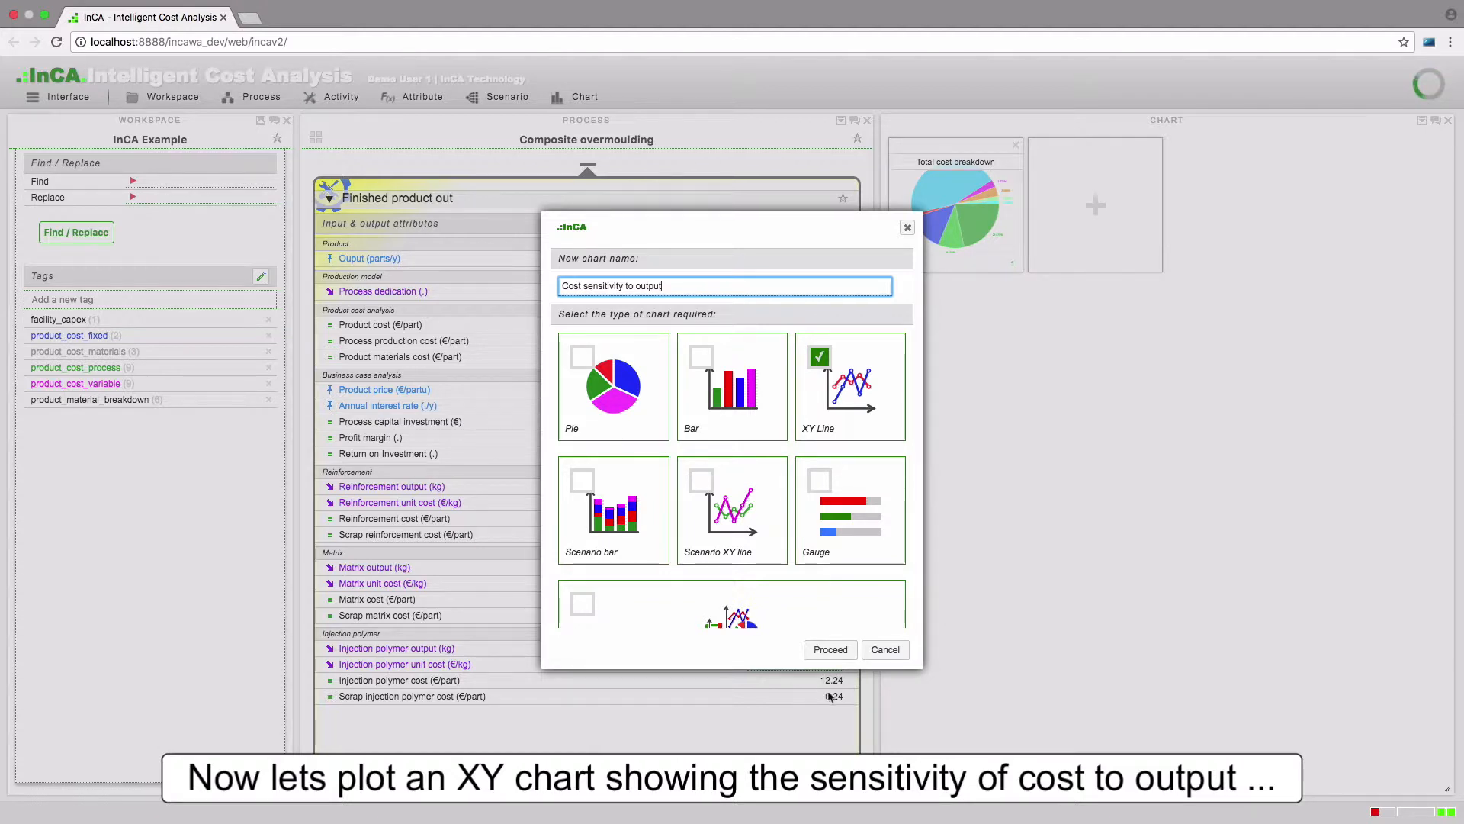
click(831, 649)
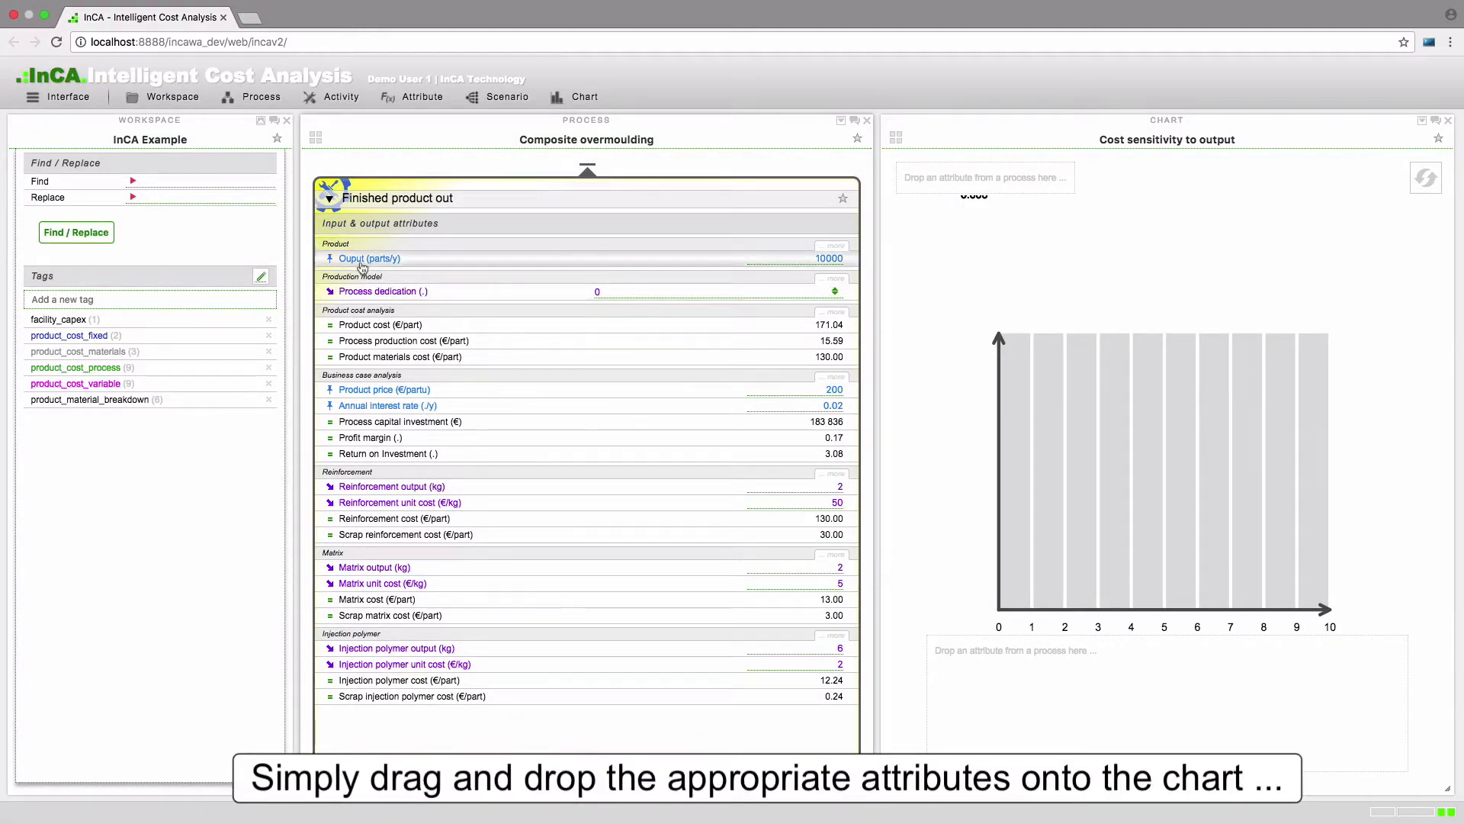
Assign the finished product's Ouput (parts/y) to the chart's X axis and add Product cost (€/part) as the plotted attribute
drag(358, 263, 1039, 687)
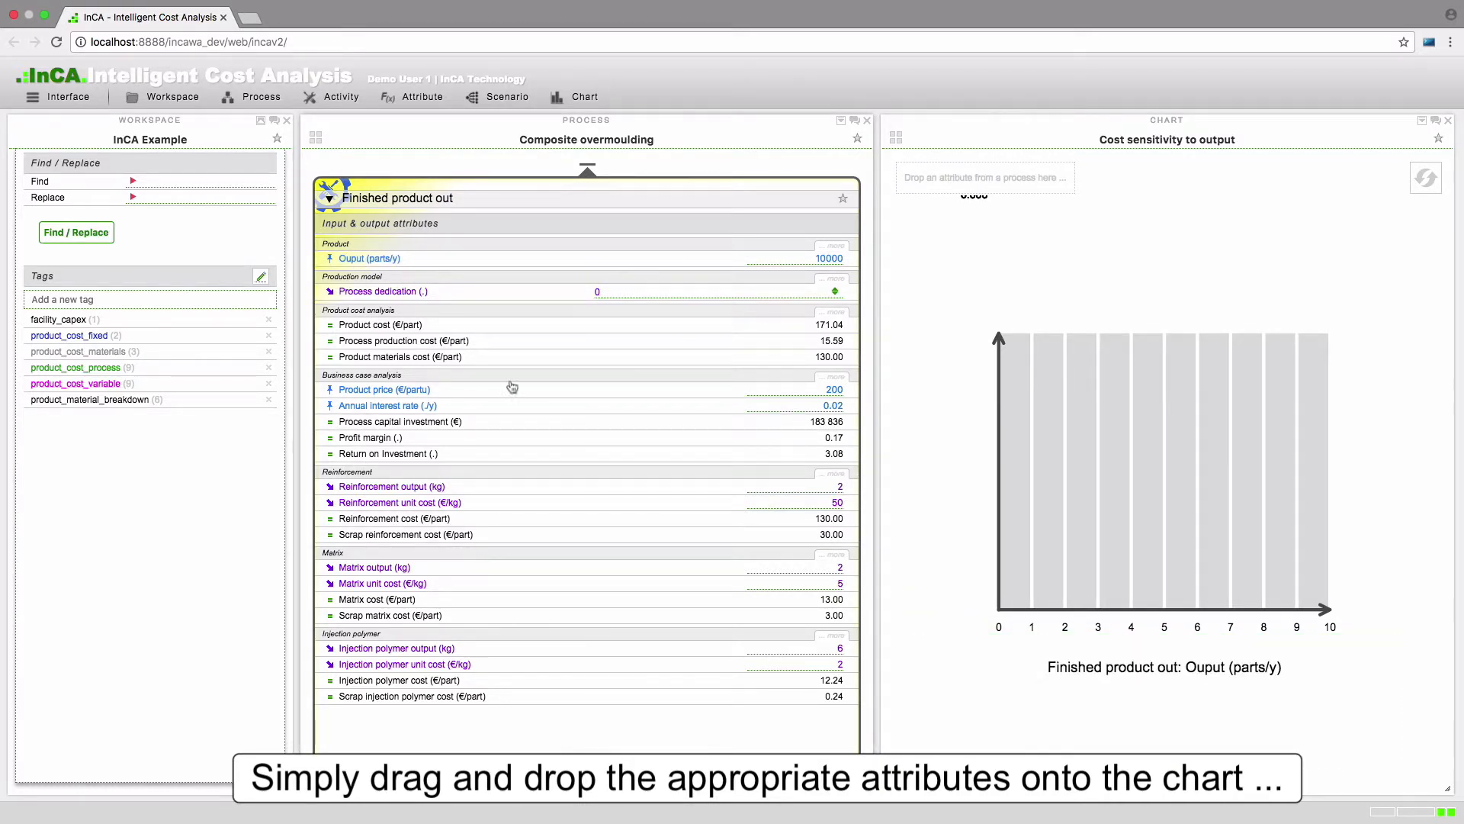
drag(362, 328, 921, 182)
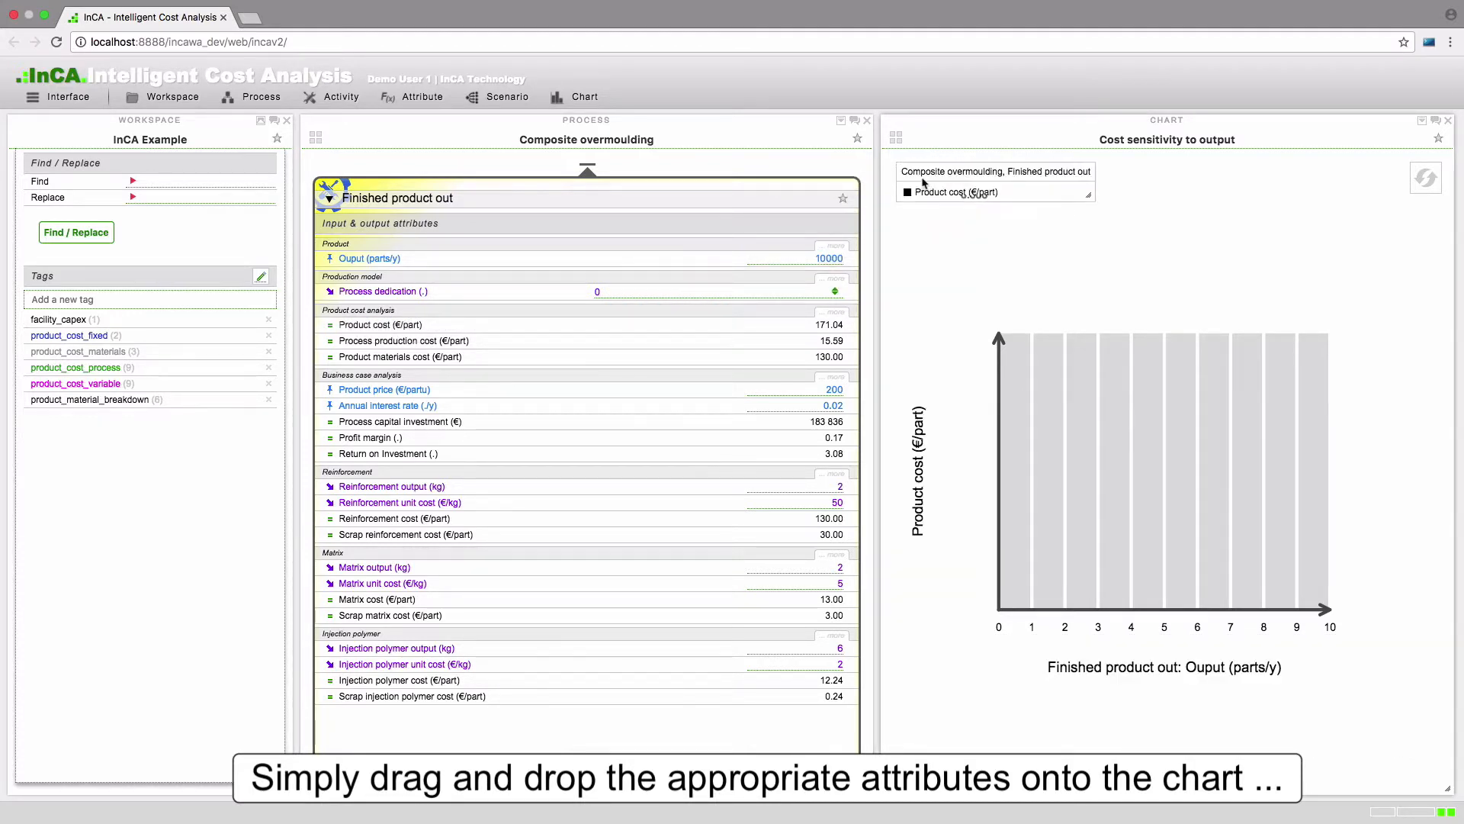
Set the chart's X axis to run from 5000 to 50000 in increments of 5000 and update the plot
click(1421, 121)
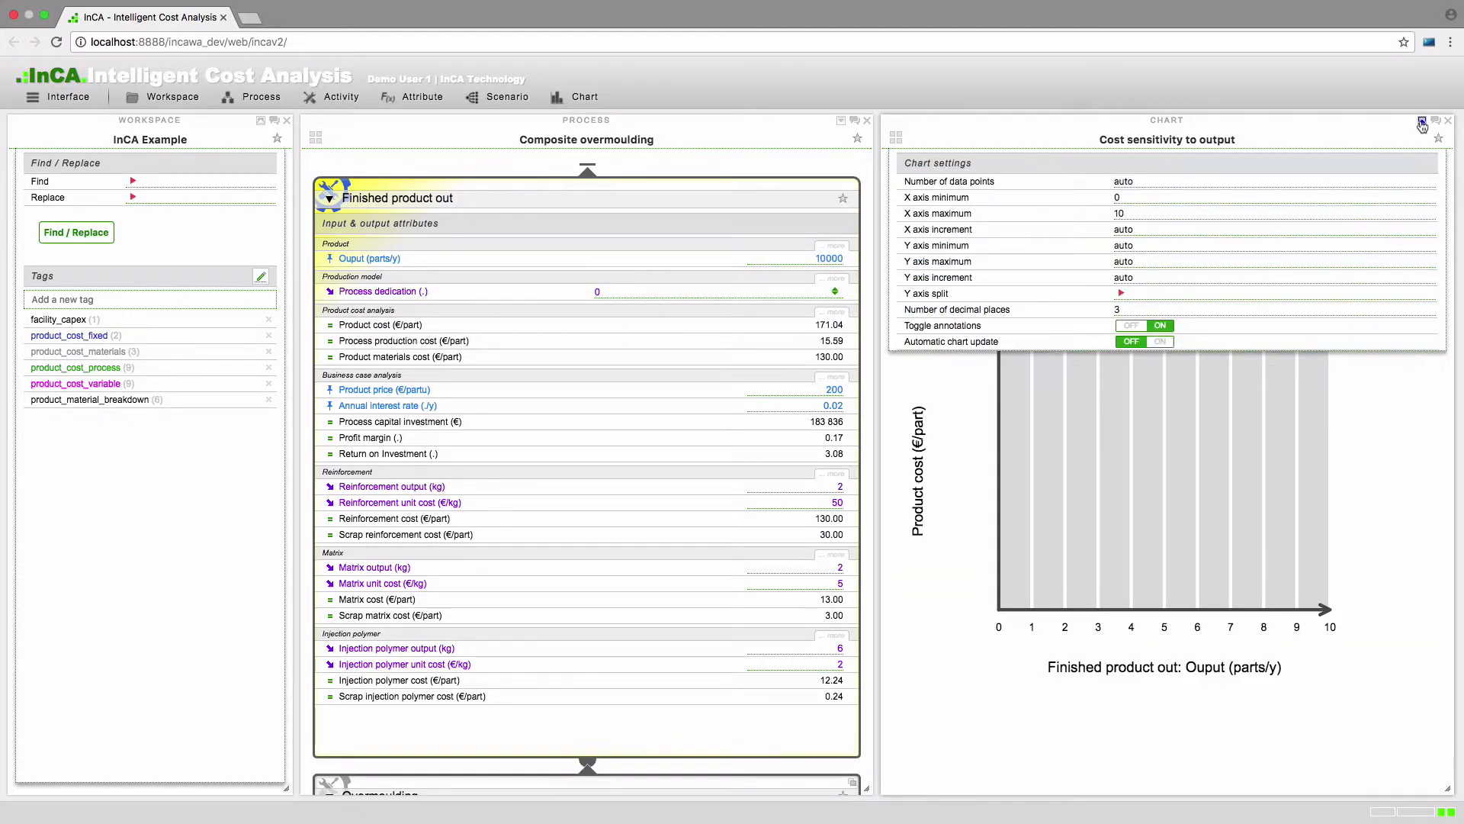
click(1120, 198)
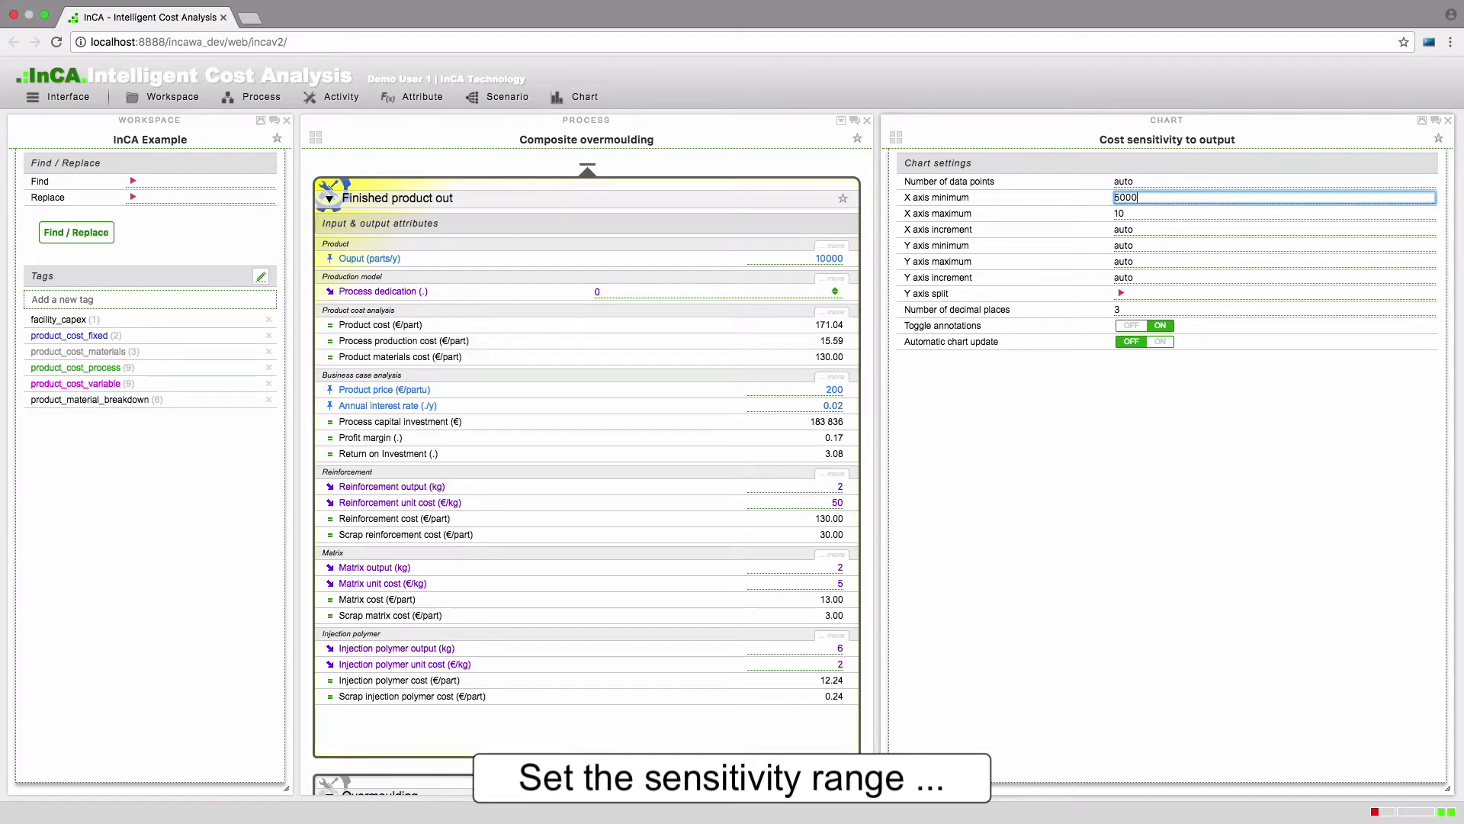
key(Return)
click(1145, 215)
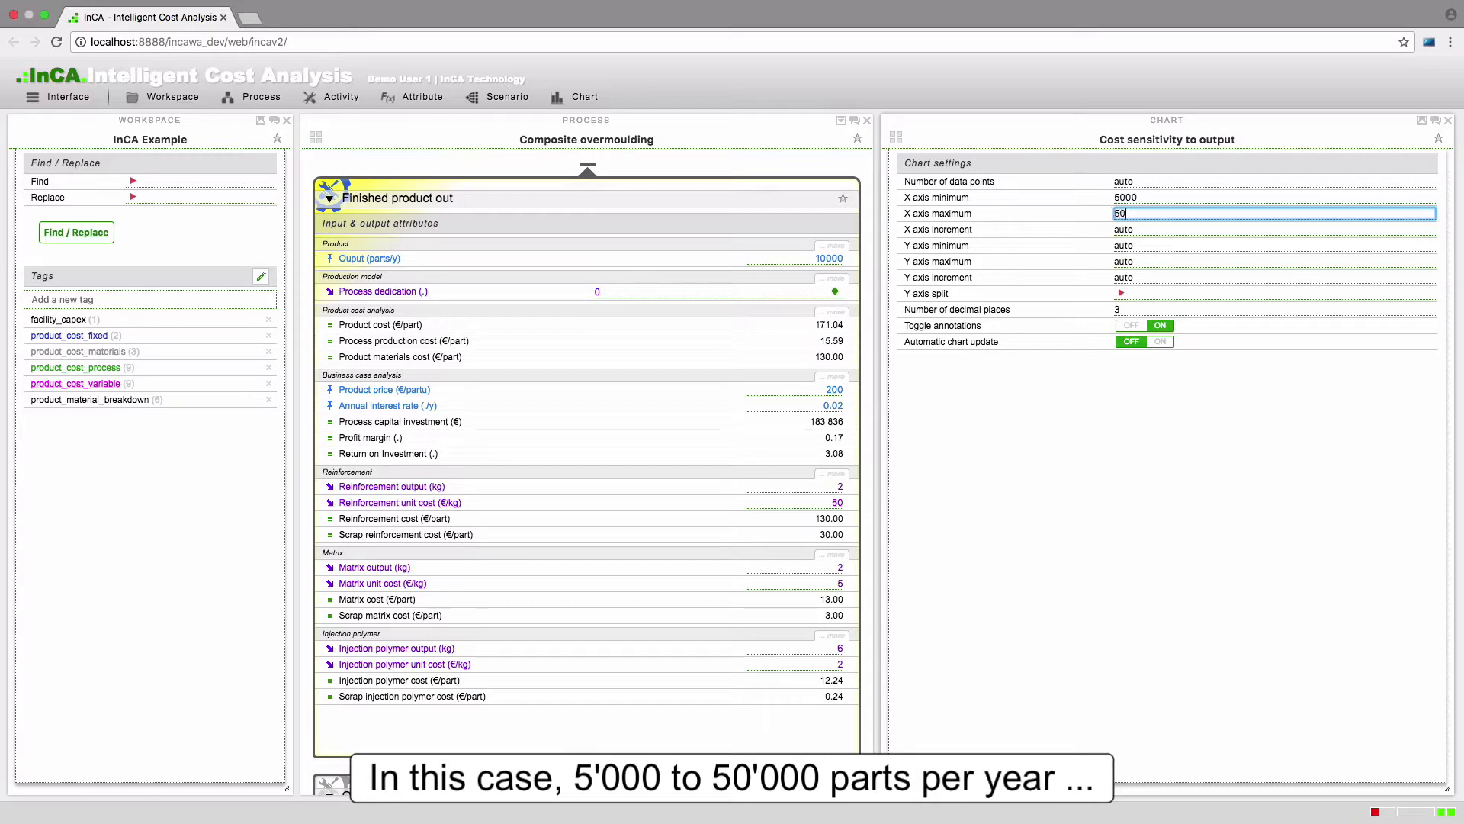
key(Return)
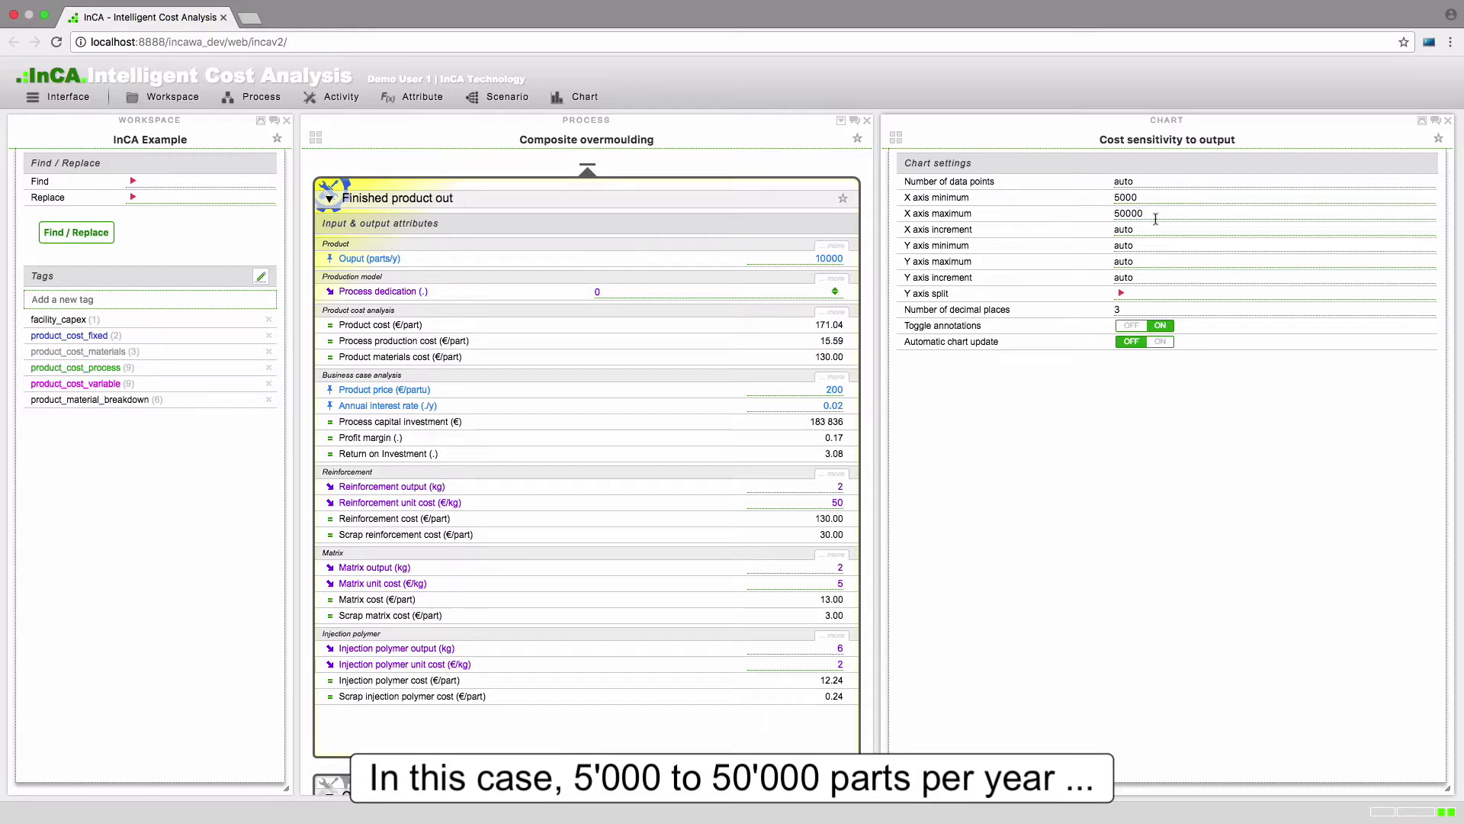
click(1157, 231)
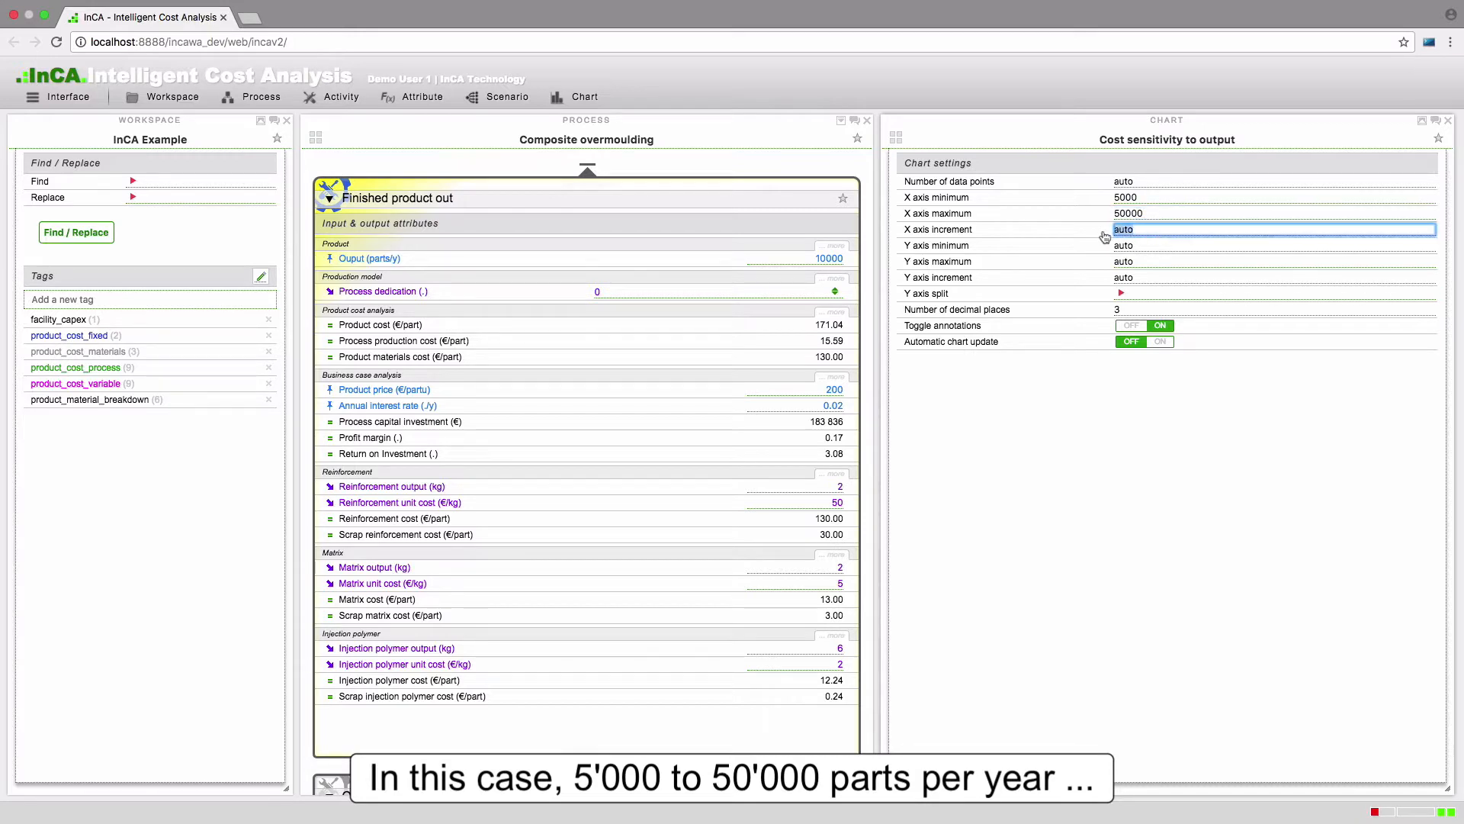
text(5000)
key(Return)
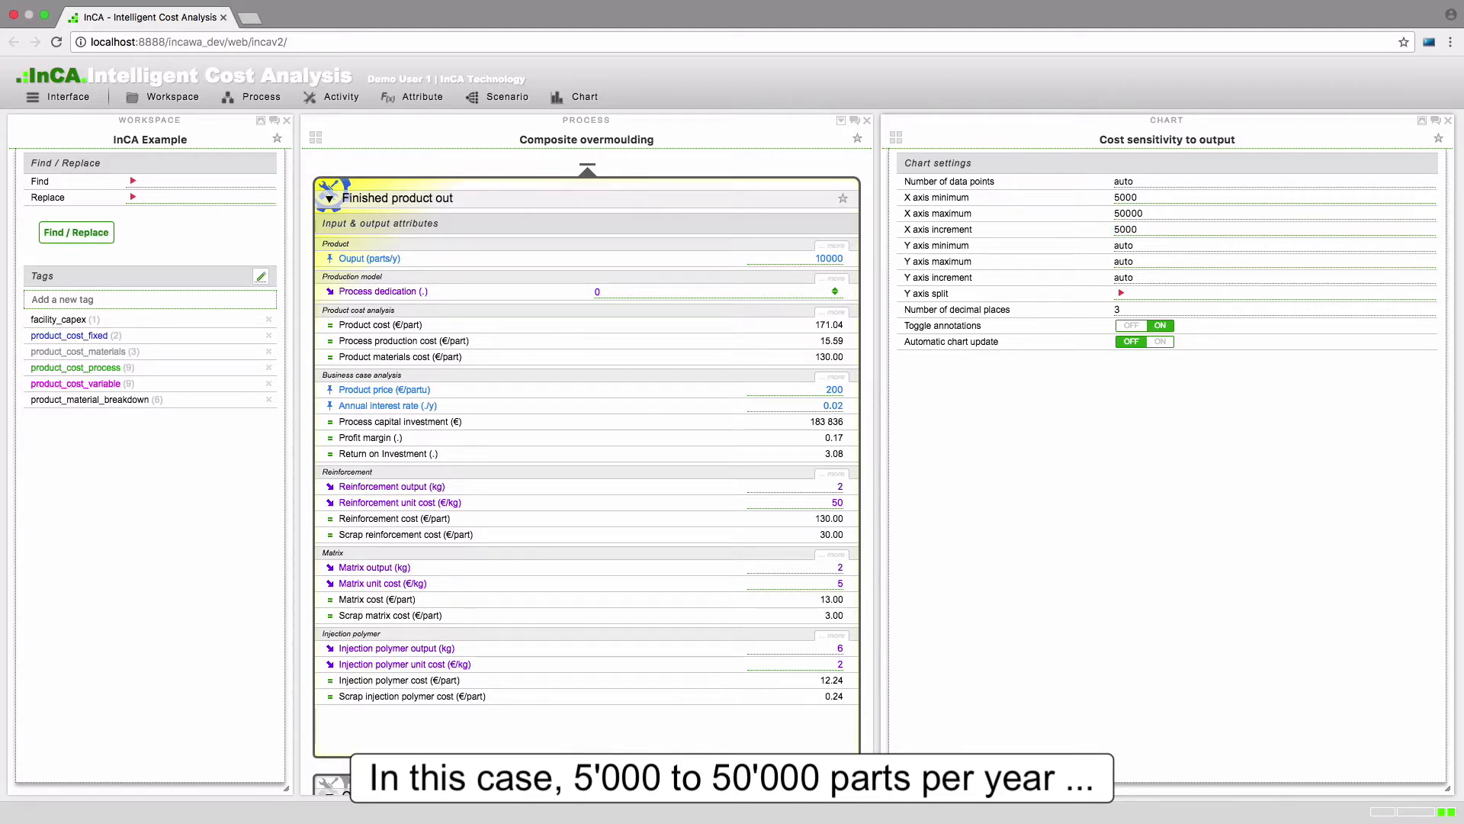
click(1421, 120)
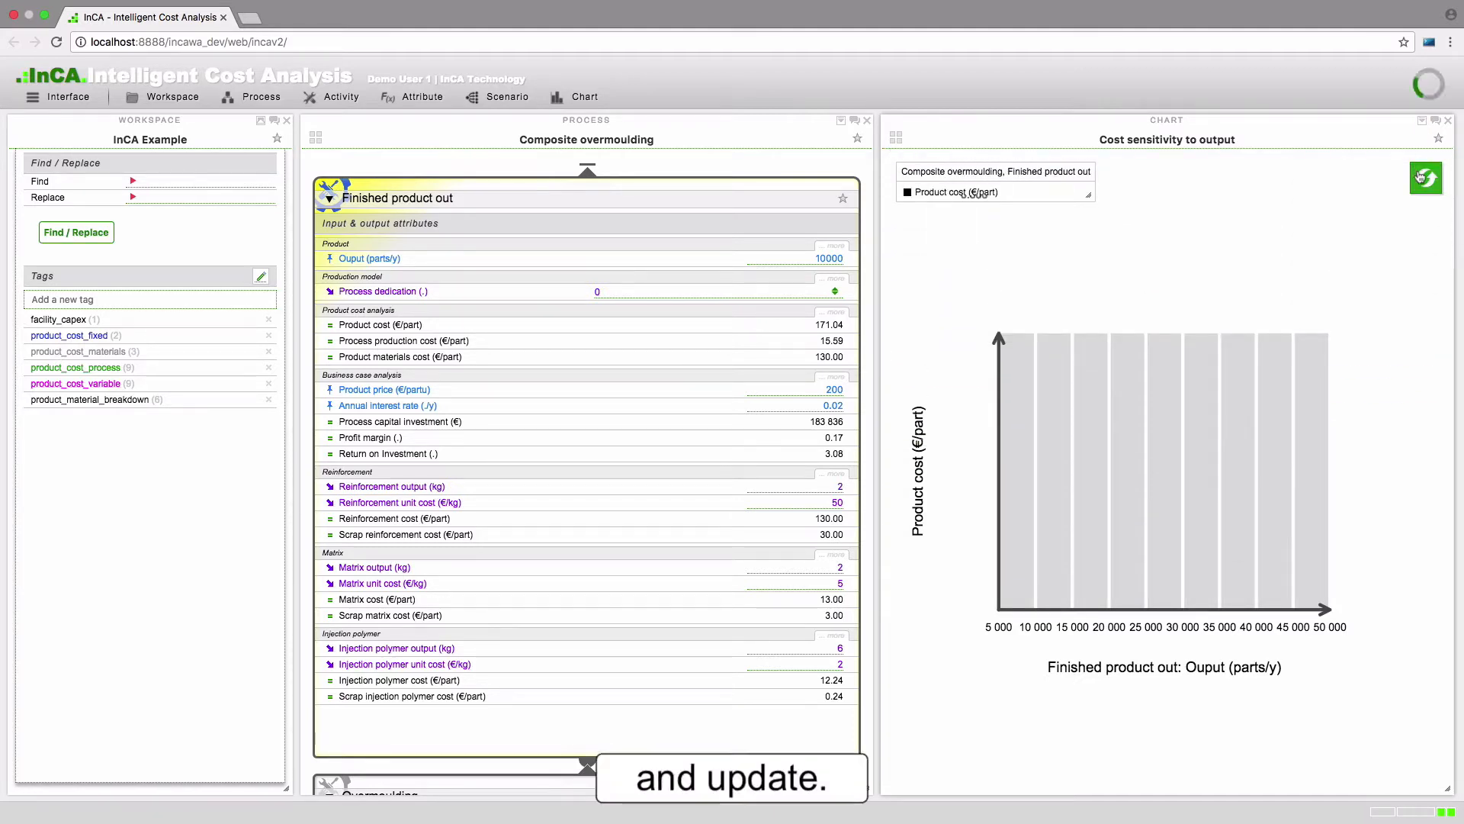
click(1425, 178)
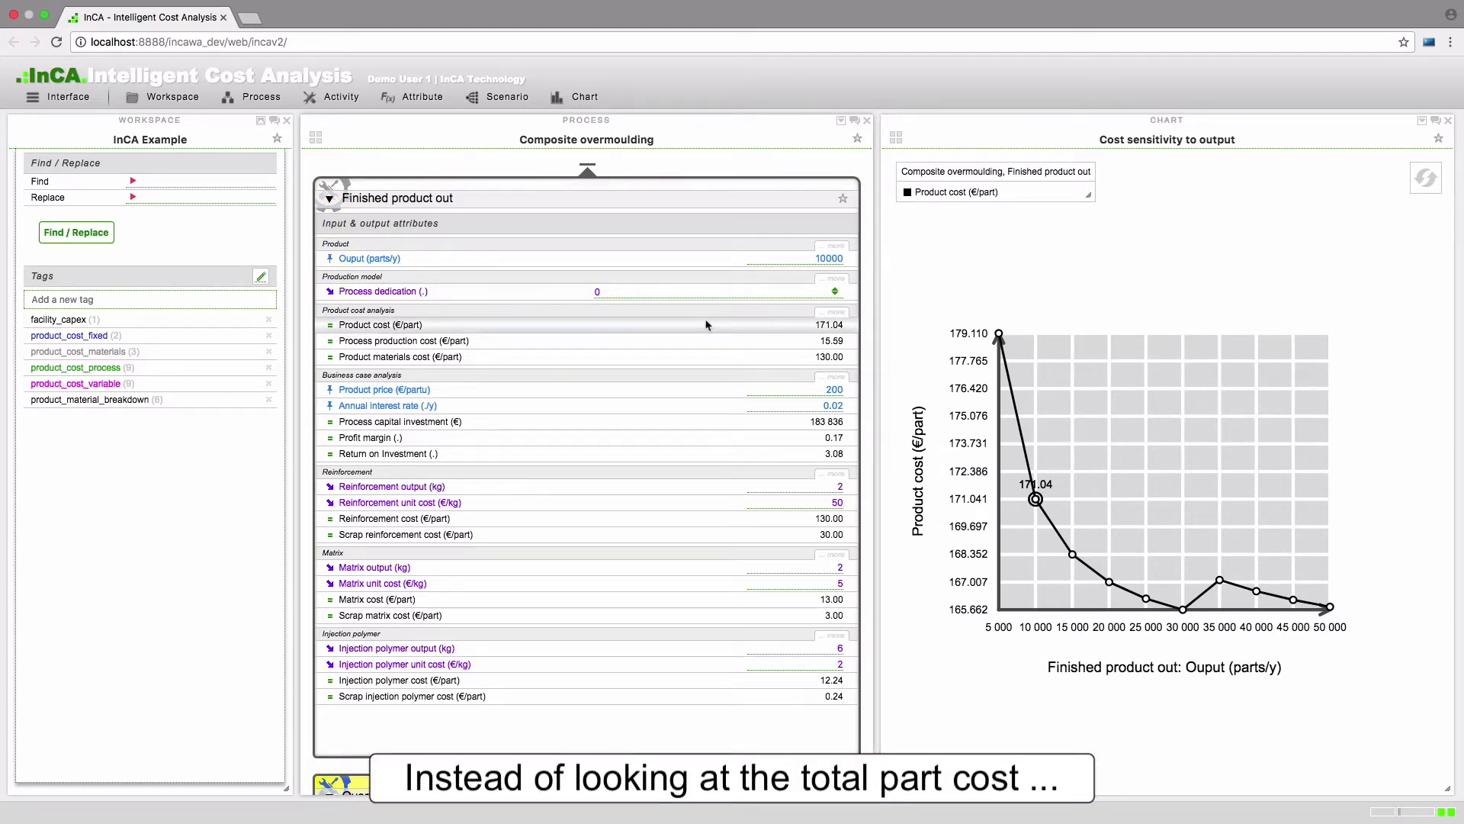
Replace Product cost in the chart with the direct and indirect personnel, equipment, energy, tooling, maintenance, facility and consumables process costs, and update the plot
click(833, 313)
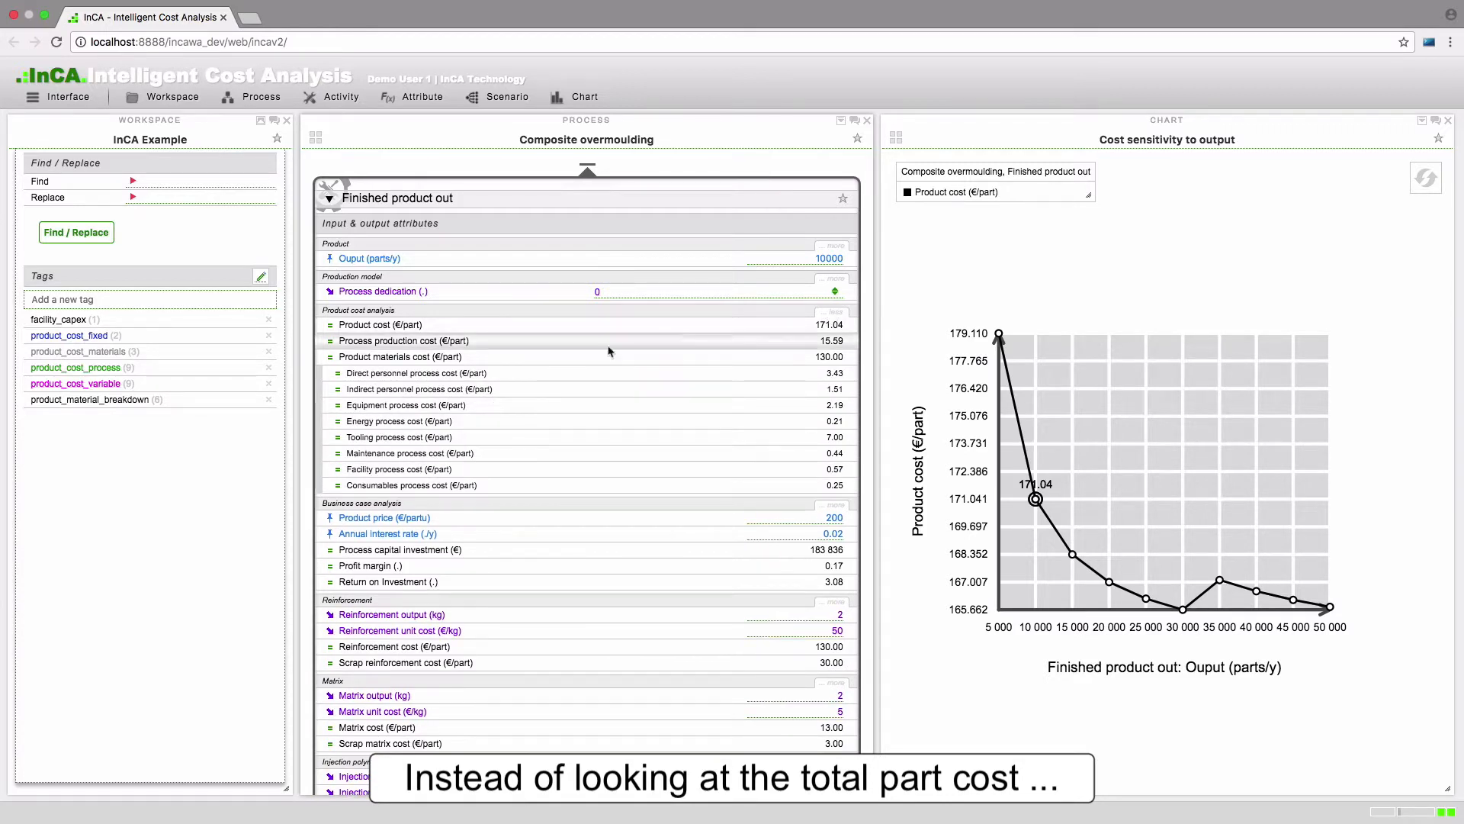
drag(405, 379, 984, 189)
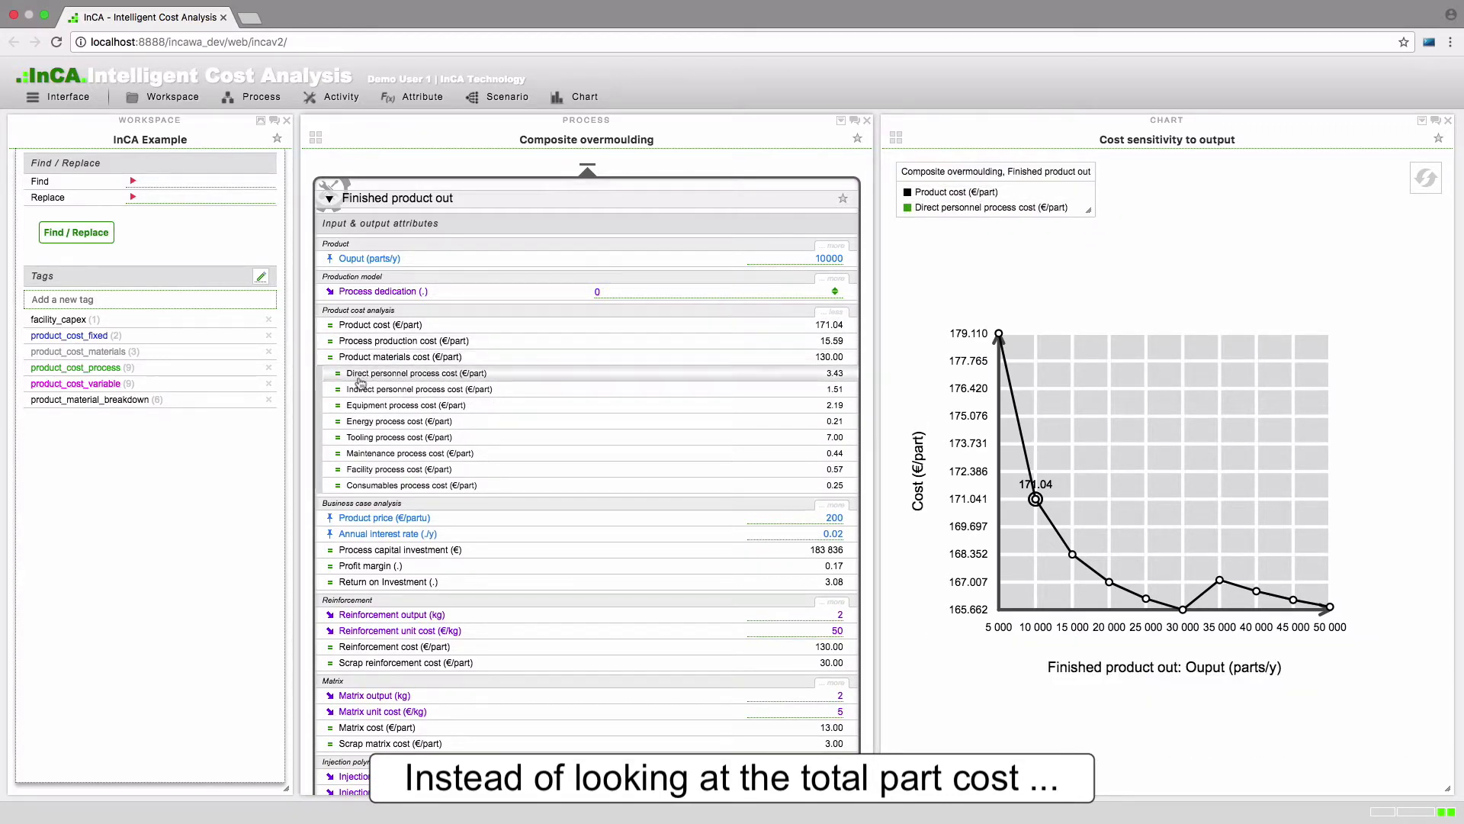
drag(410, 390, 953, 217)
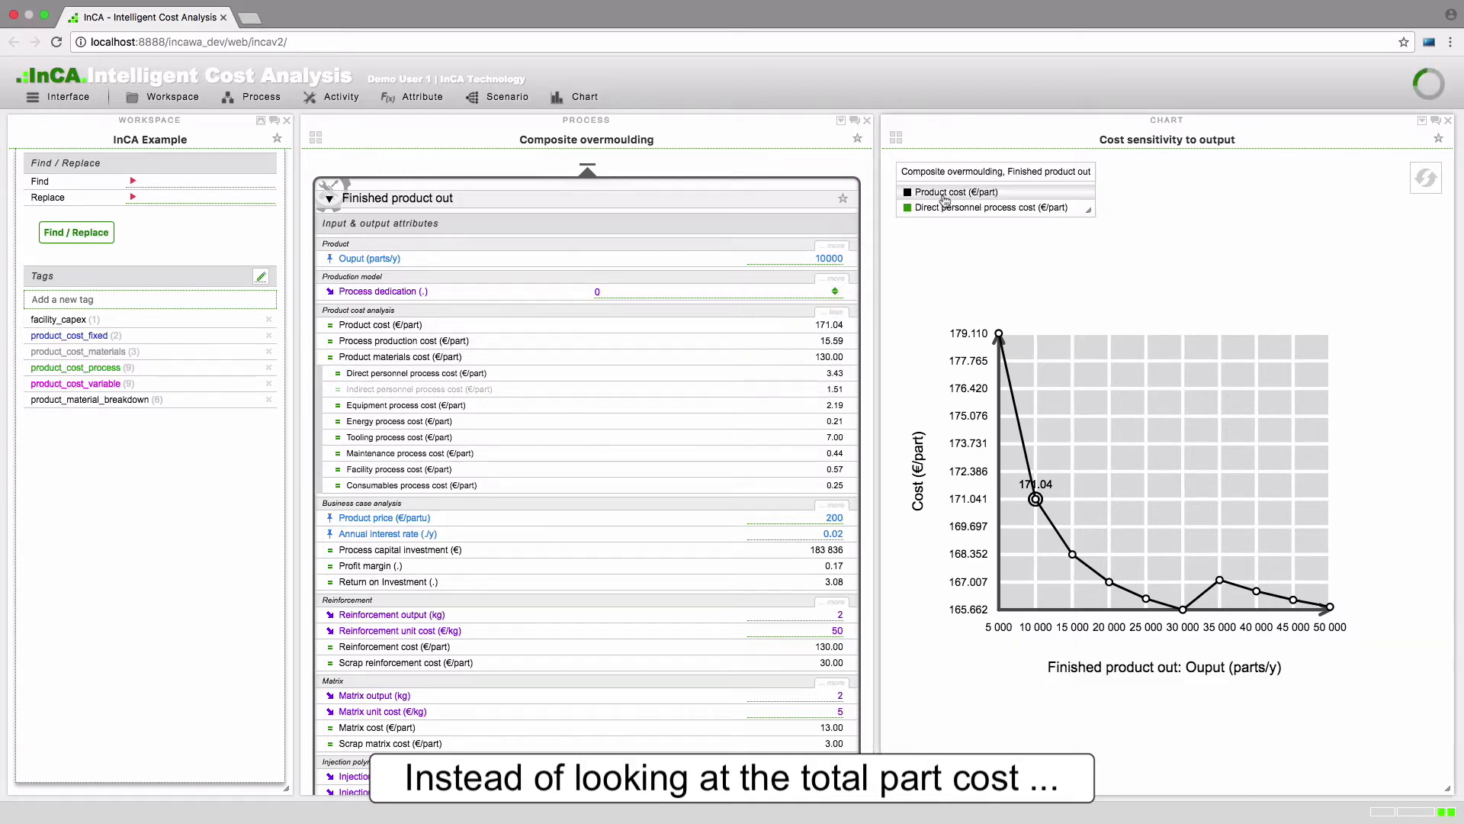
drag(405, 405, 943, 209)
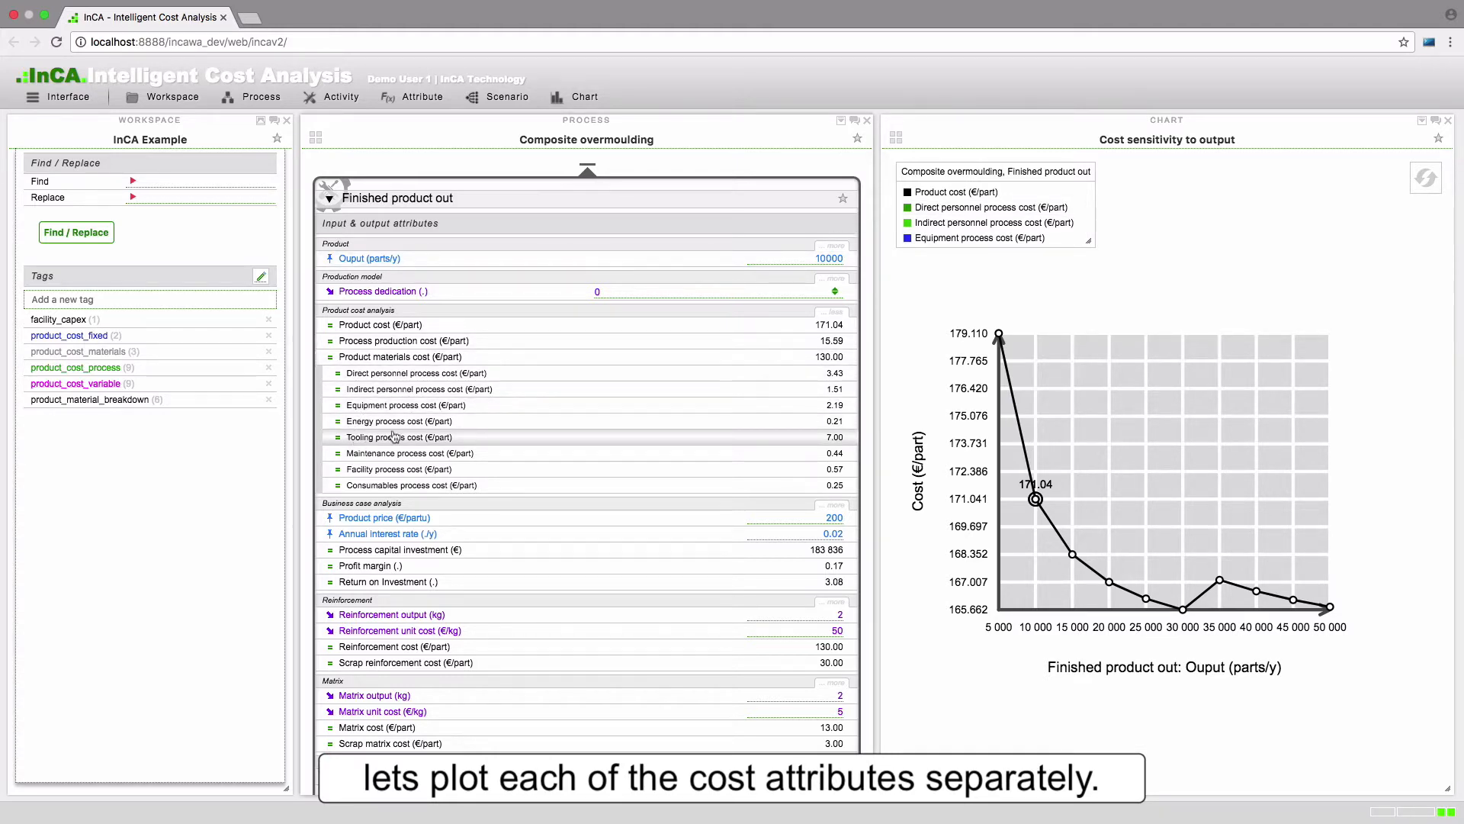
drag(394, 437, 960, 252)
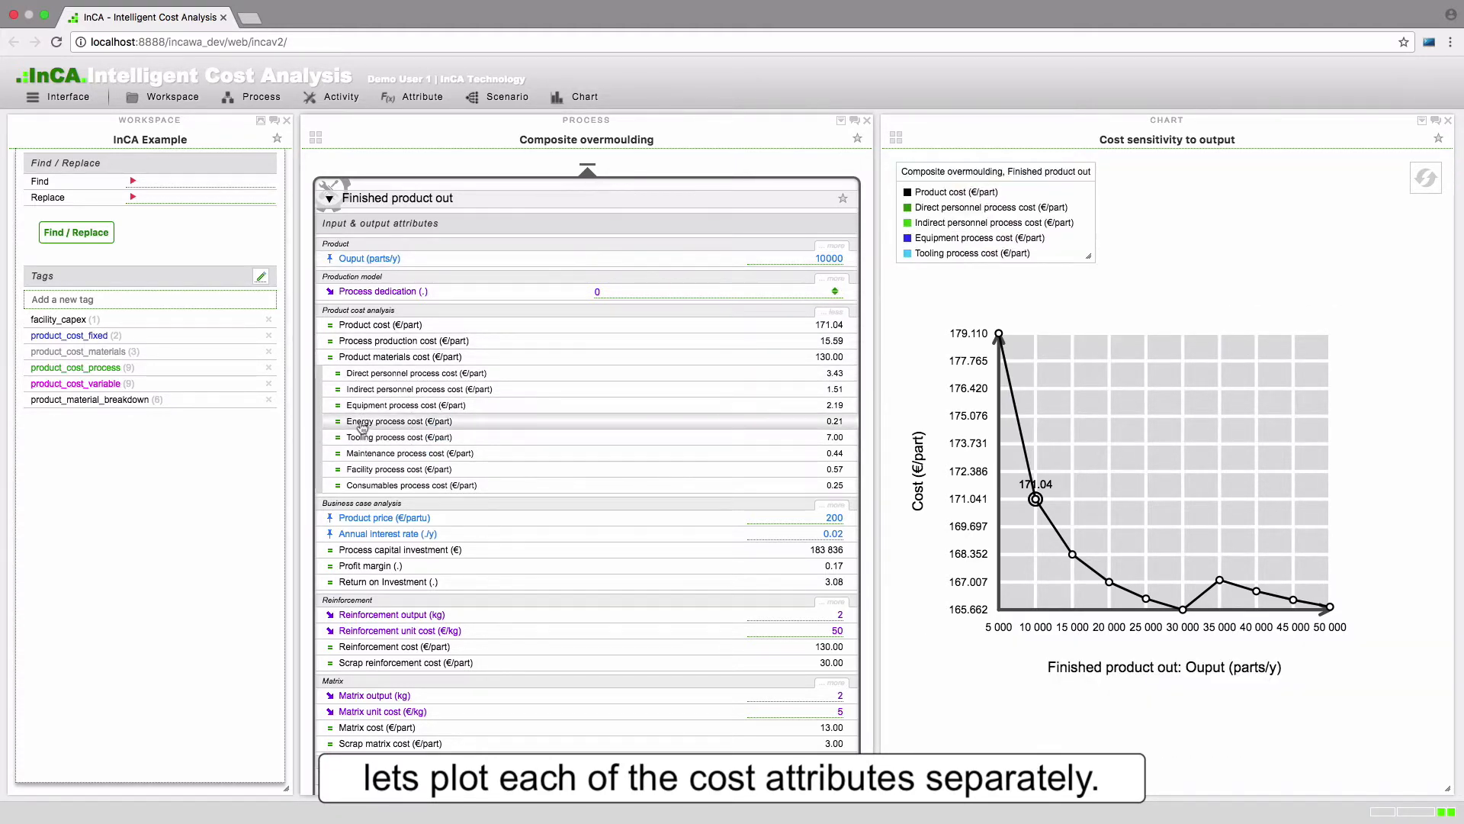
drag(362, 427, 976, 225)
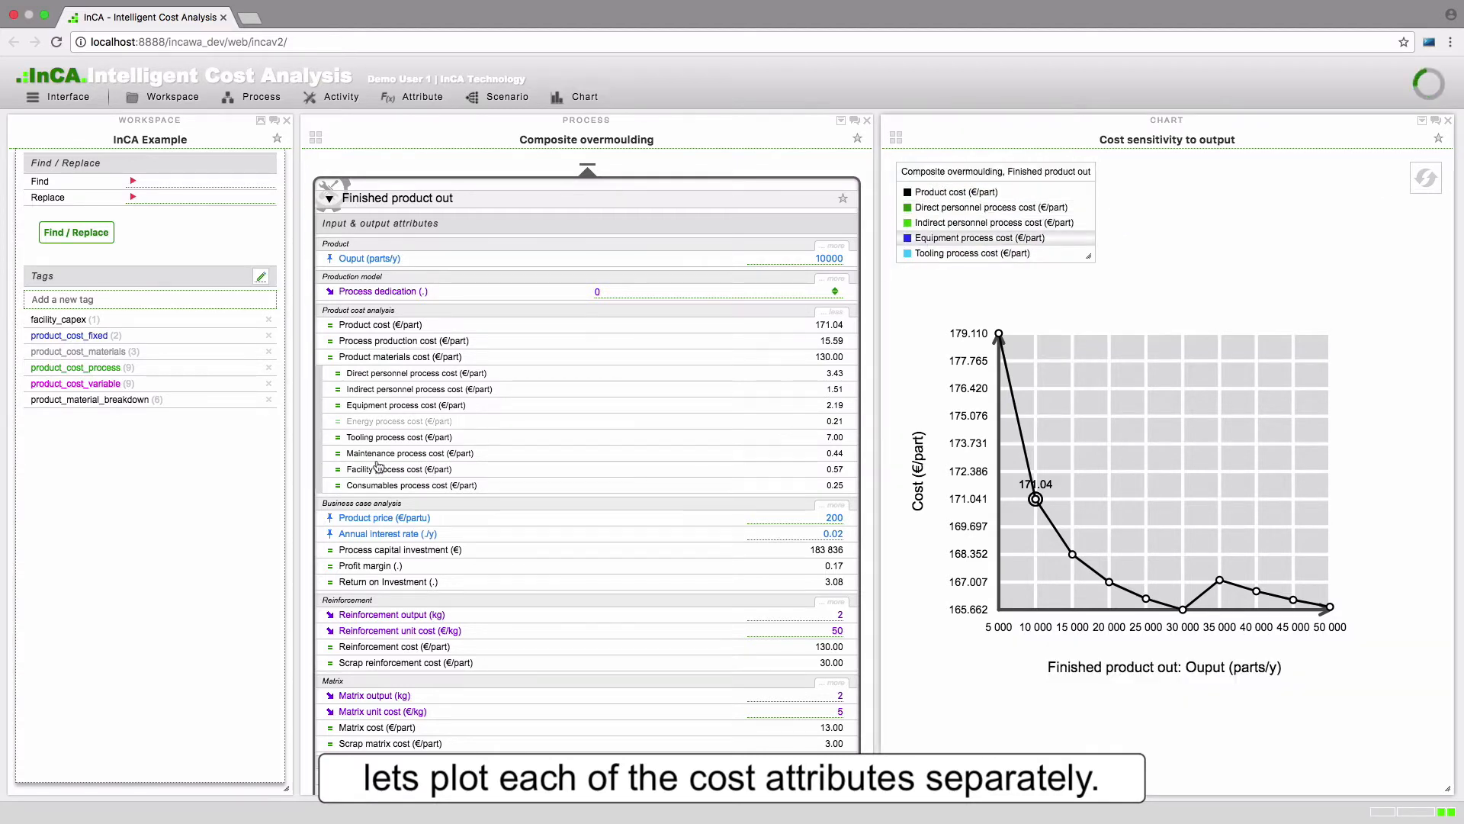
drag(367, 459, 984, 274)
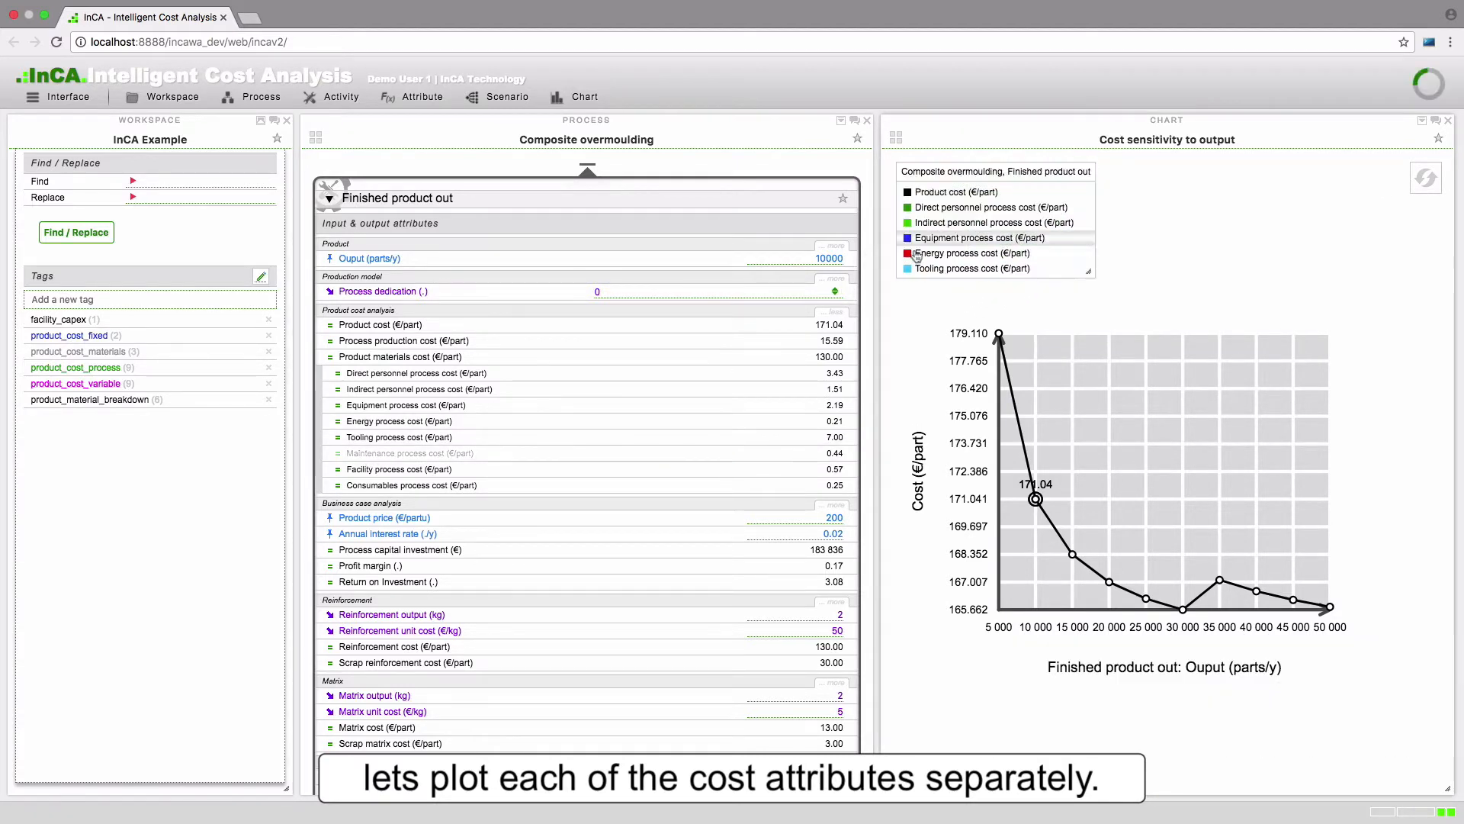
drag(378, 478, 911, 238)
drag(394, 483, 910, 247)
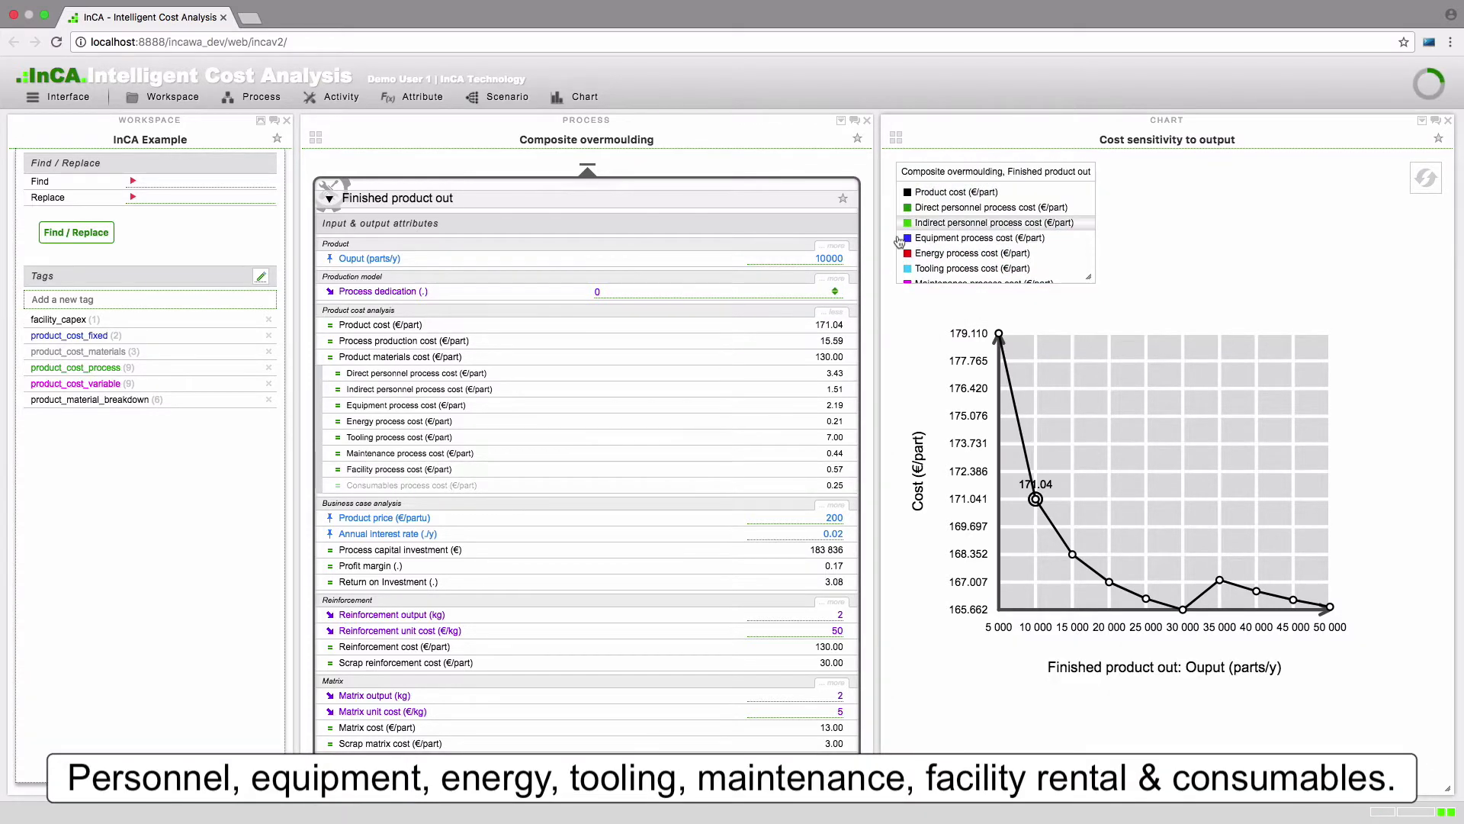
click(909, 192)
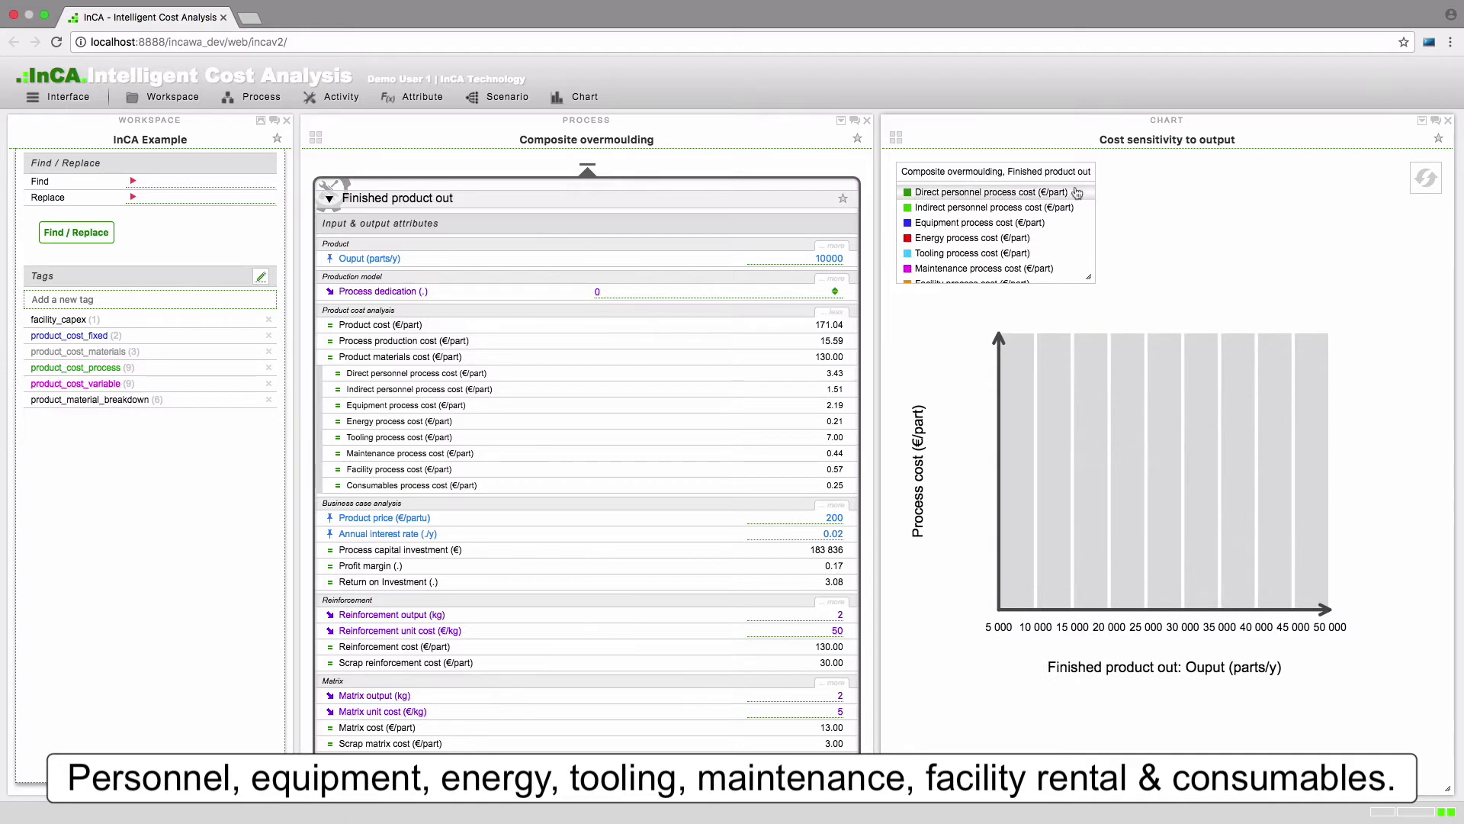
click(1422, 180)
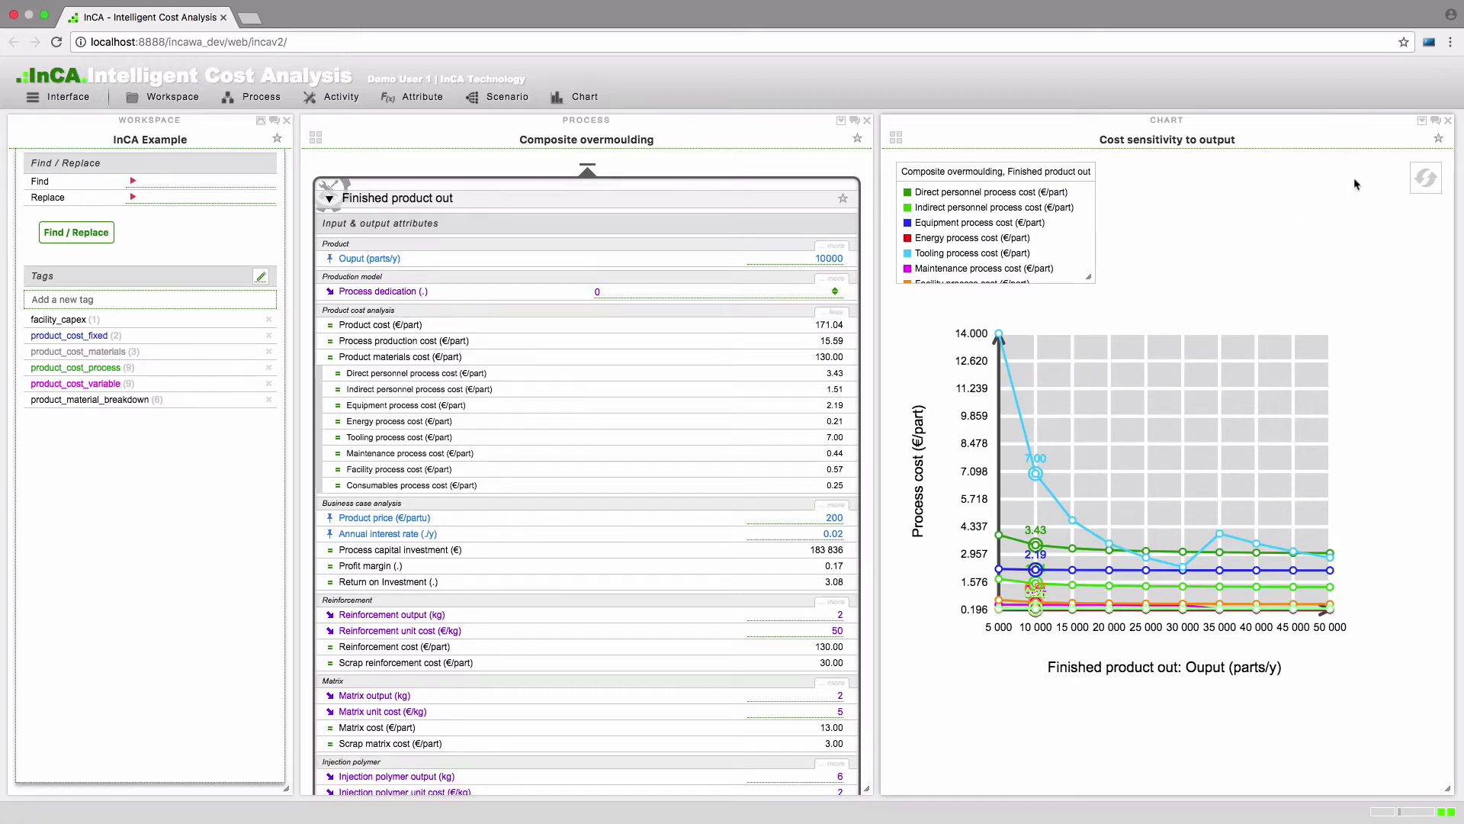
Set the chart to 2 decimal places, a Y axis increment of 1 and a Y axis minimum of 0
click(1422, 120)
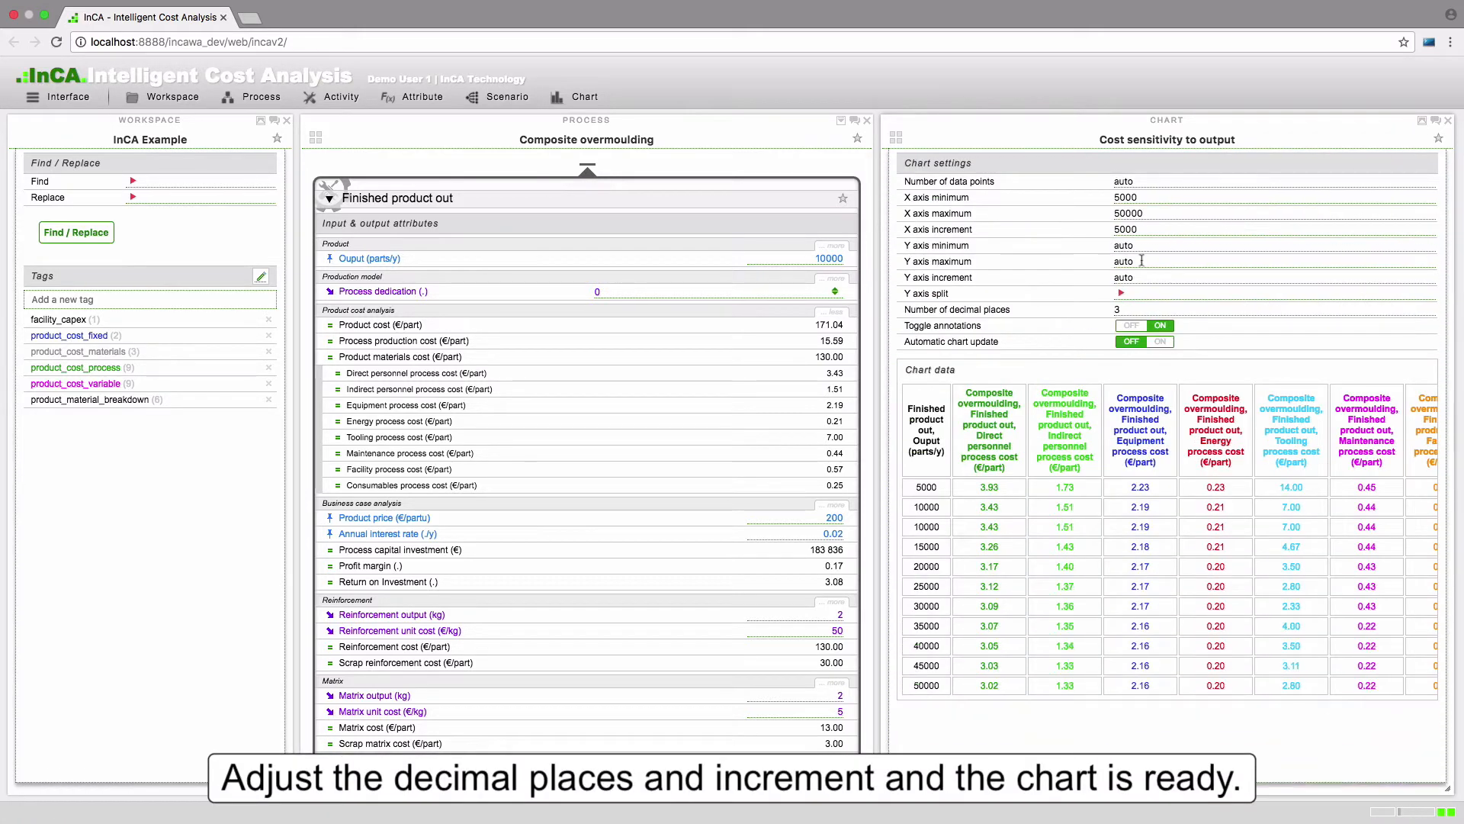
click(1121, 309)
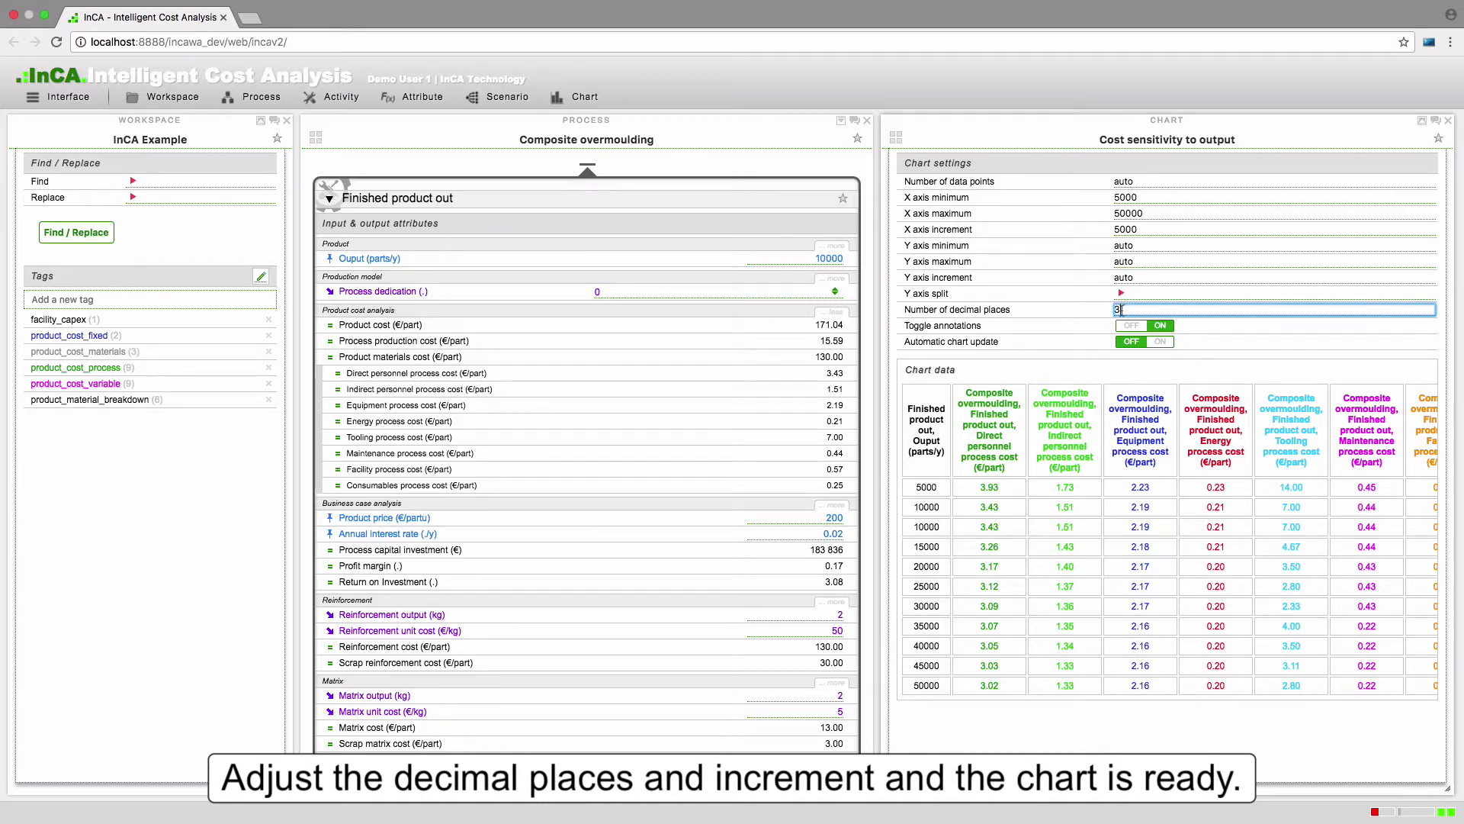
text(2)
key(Return)
click(1115, 277)
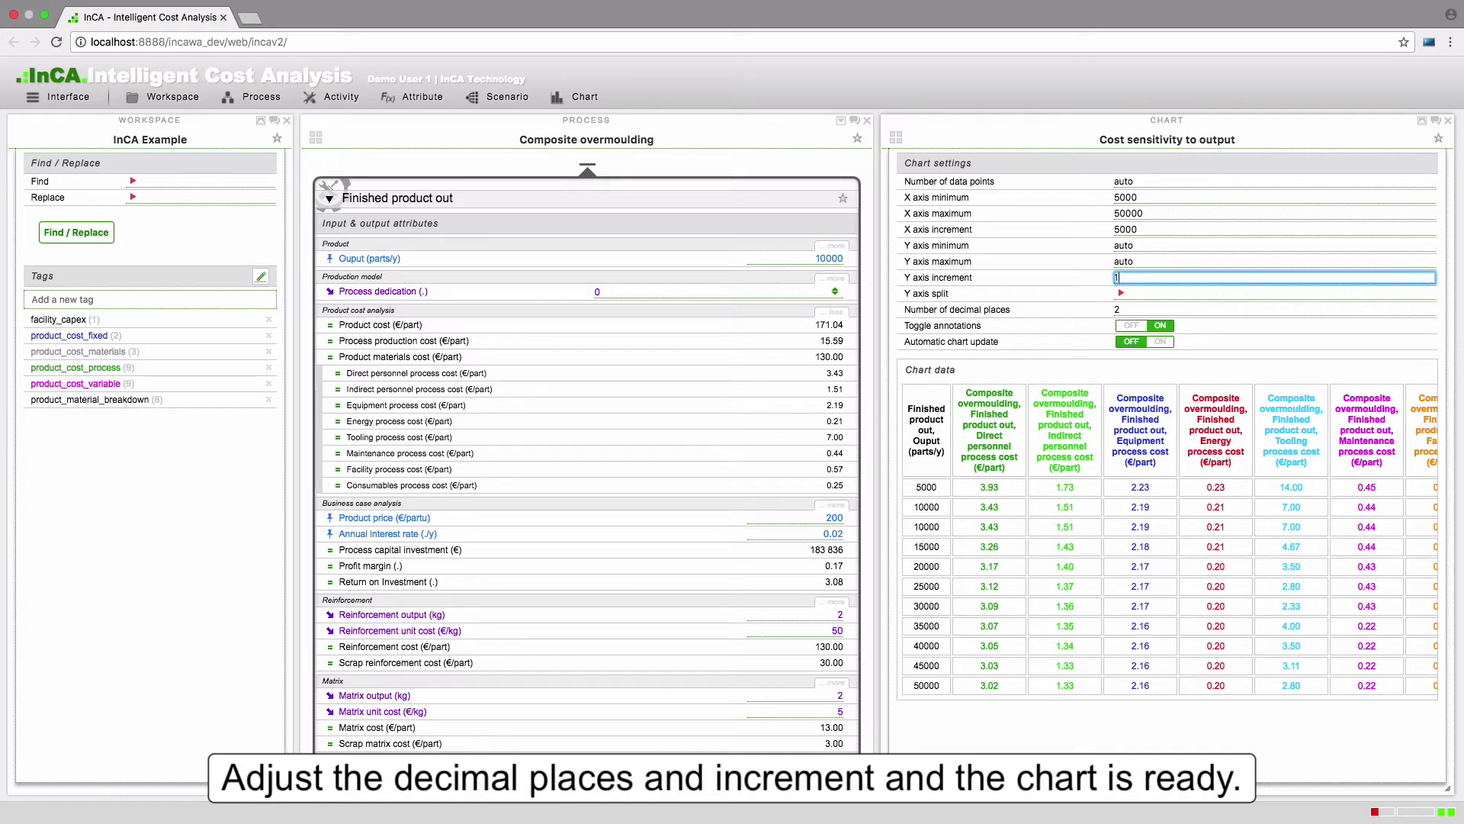
key(Return)
click(1116, 246)
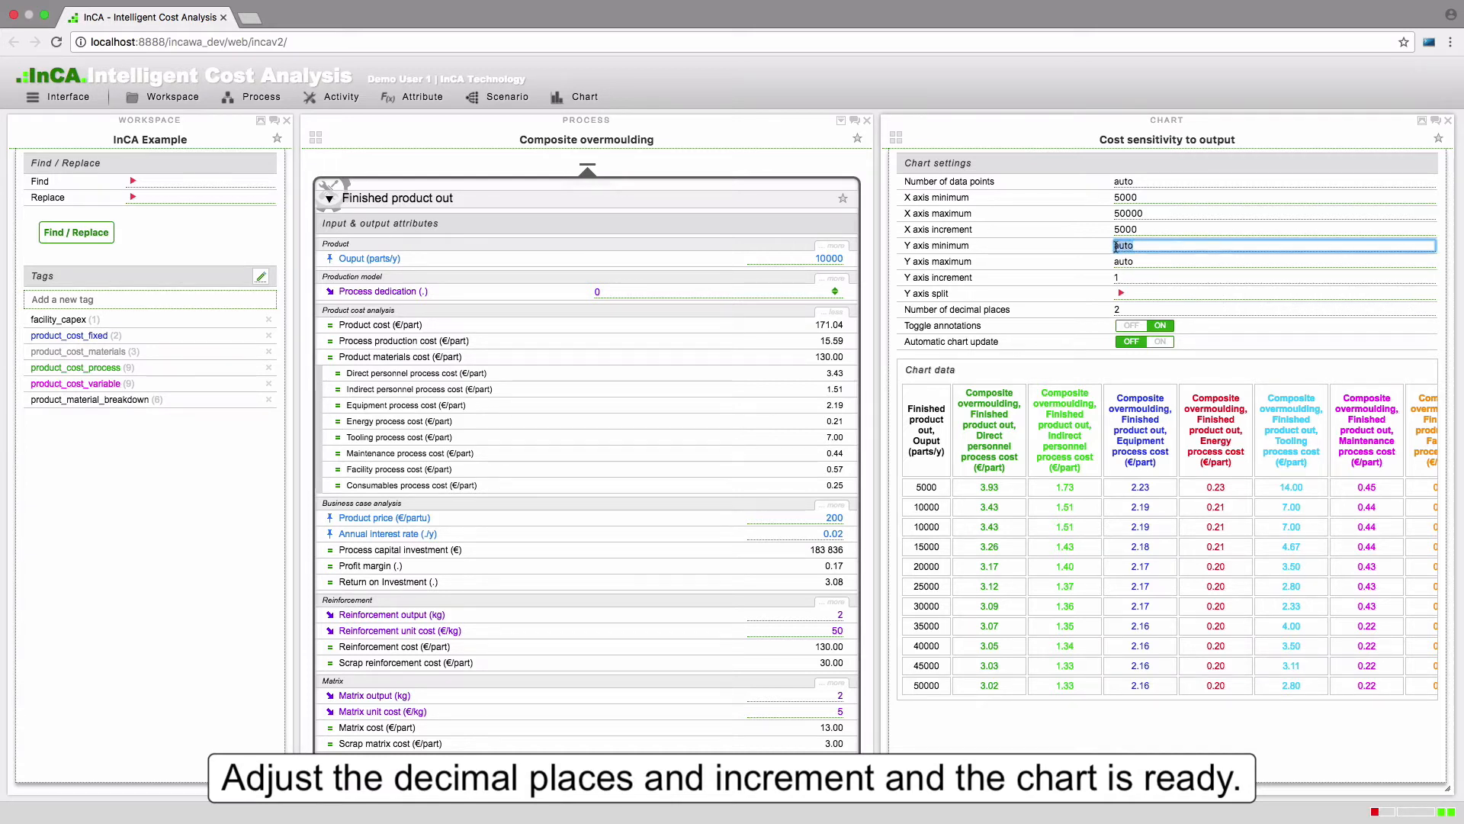
text(0)
key(Return)
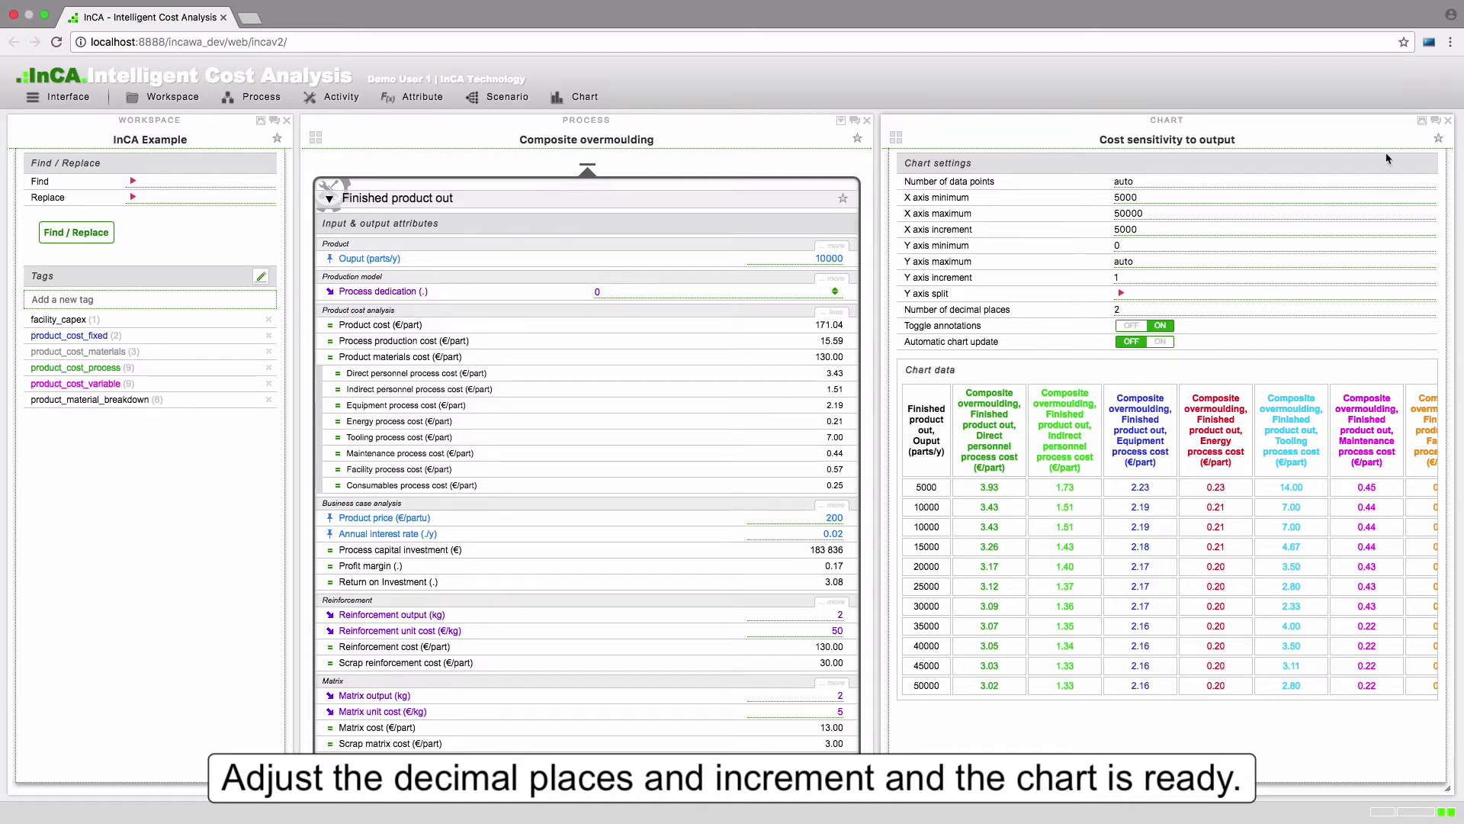
click(1423, 122)
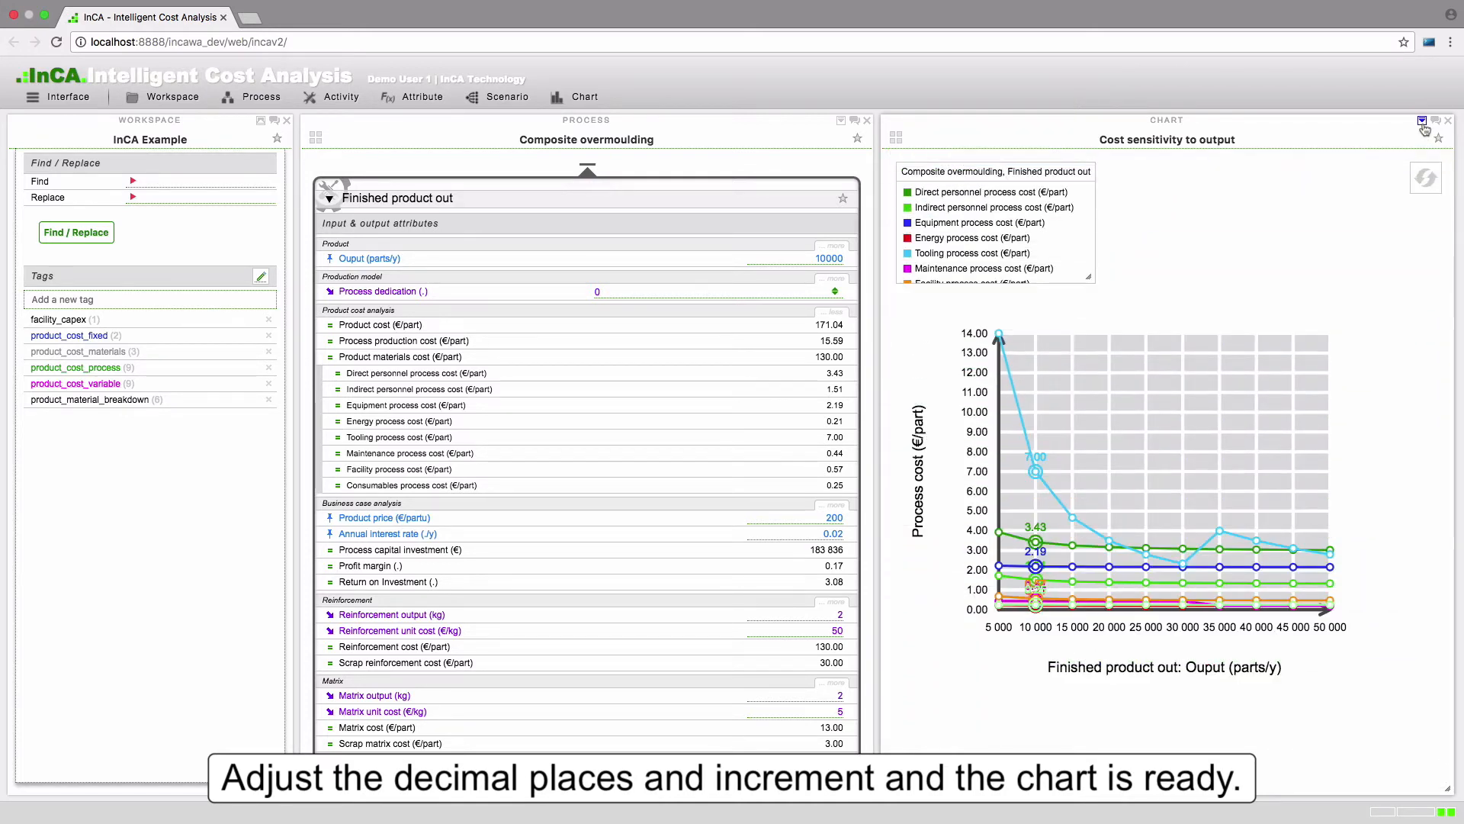